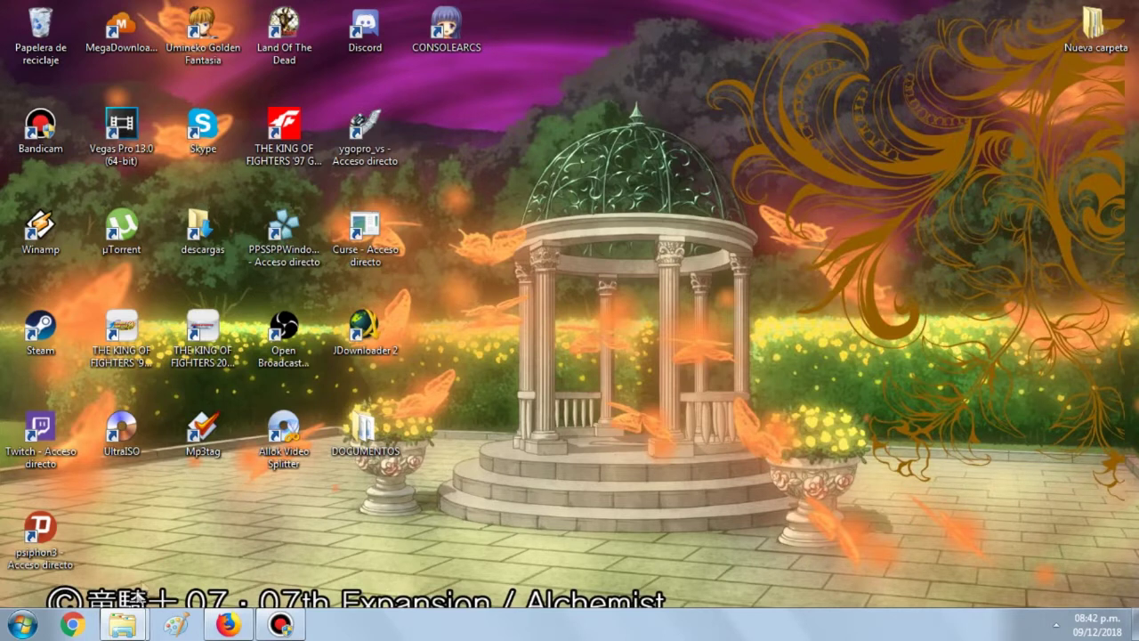
# Step: Bring up the Higurashi When They Cry folder, launch HigurashiEp01.exe and move the game window slightly higher
pyautogui.moveTo(122, 625)
pyautogui.click(288, 545)
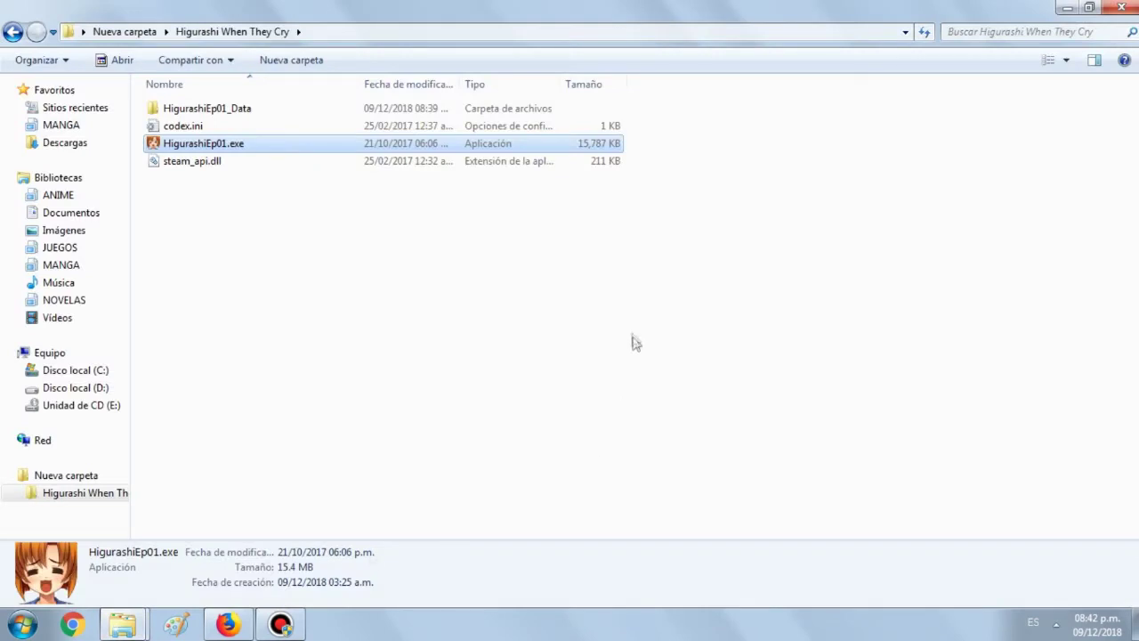
pyautogui.click(331, 256)
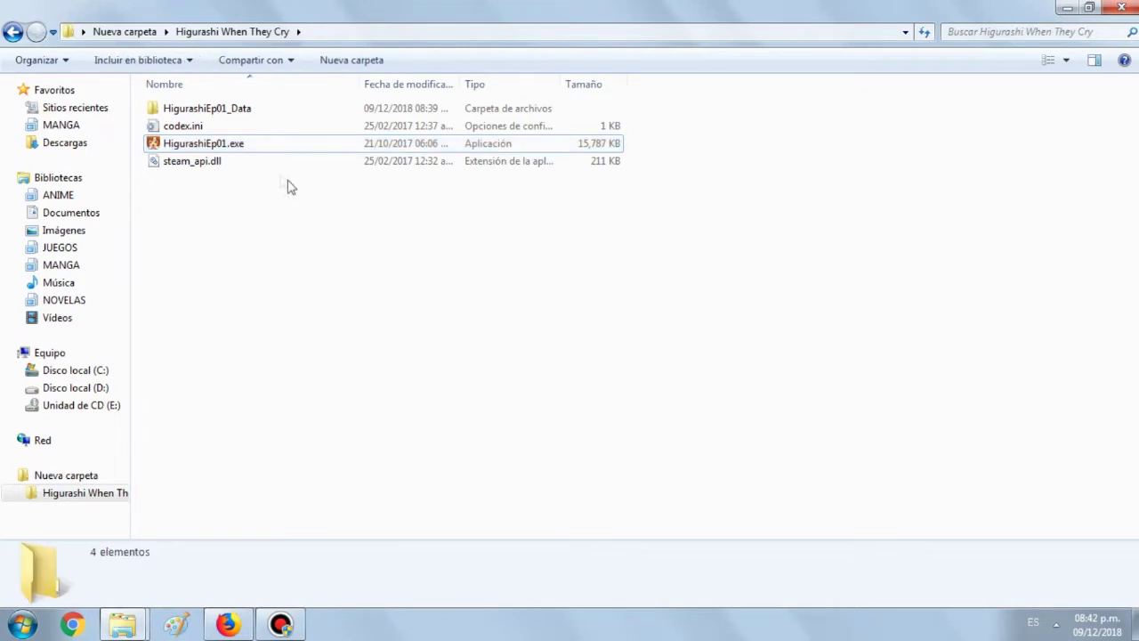
pyautogui.doubleClick(237, 146)
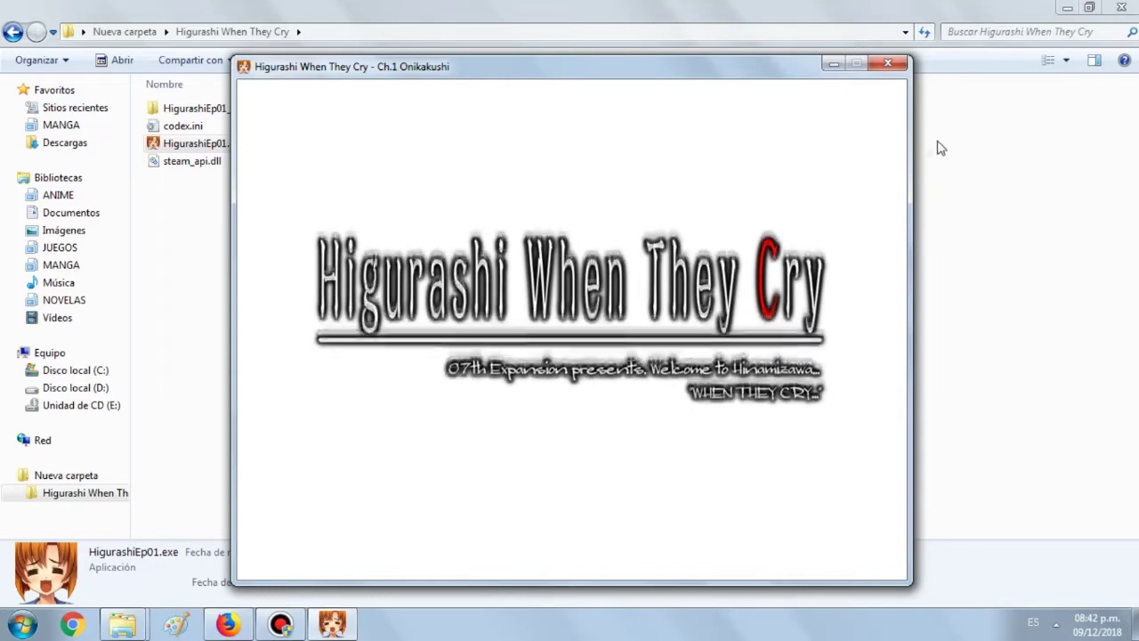
pyautogui.moveTo(746, 68); pyautogui.dragTo(761, 32)
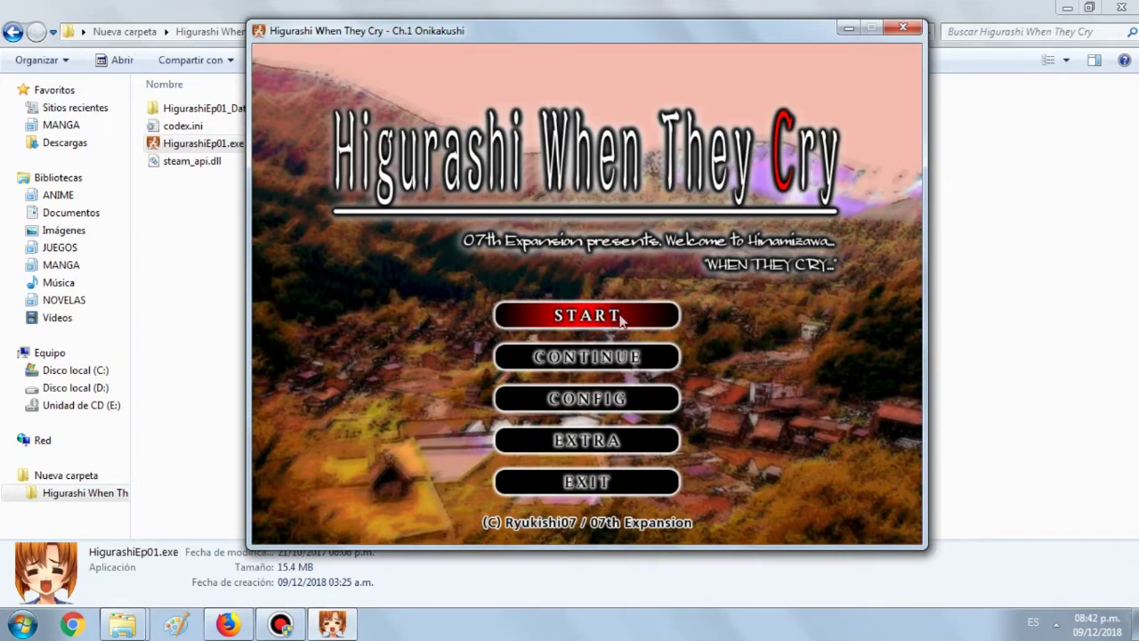
# Step: Open the game's Extra section and advance through the characters' opening dialogue to view the original sprites
pyautogui.click(611, 440)
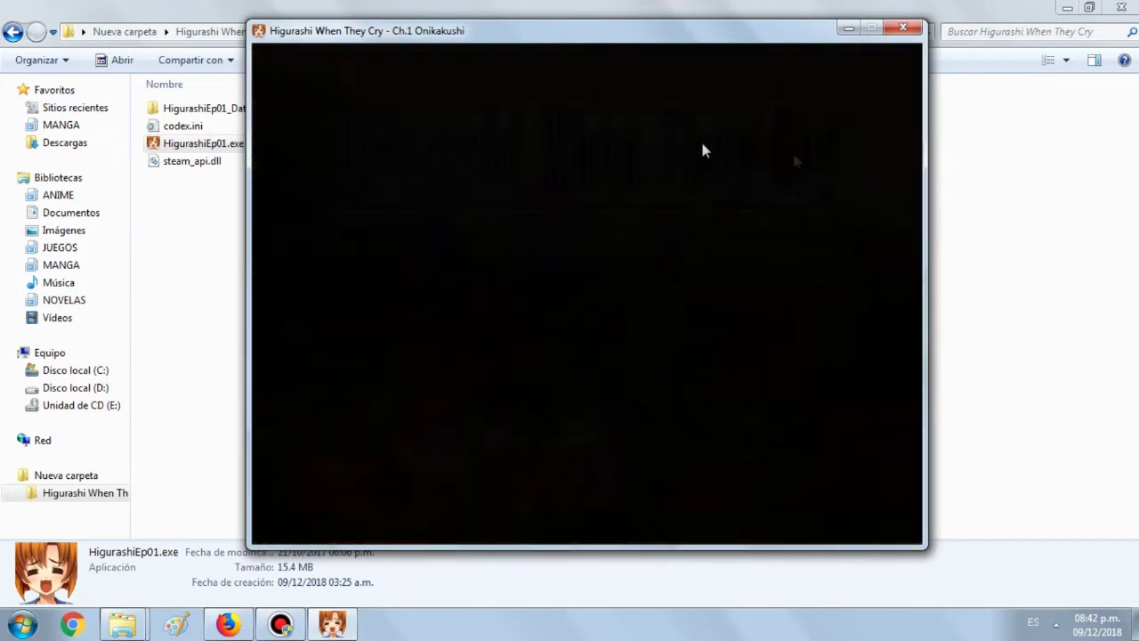
pyautogui.click(598, 189)
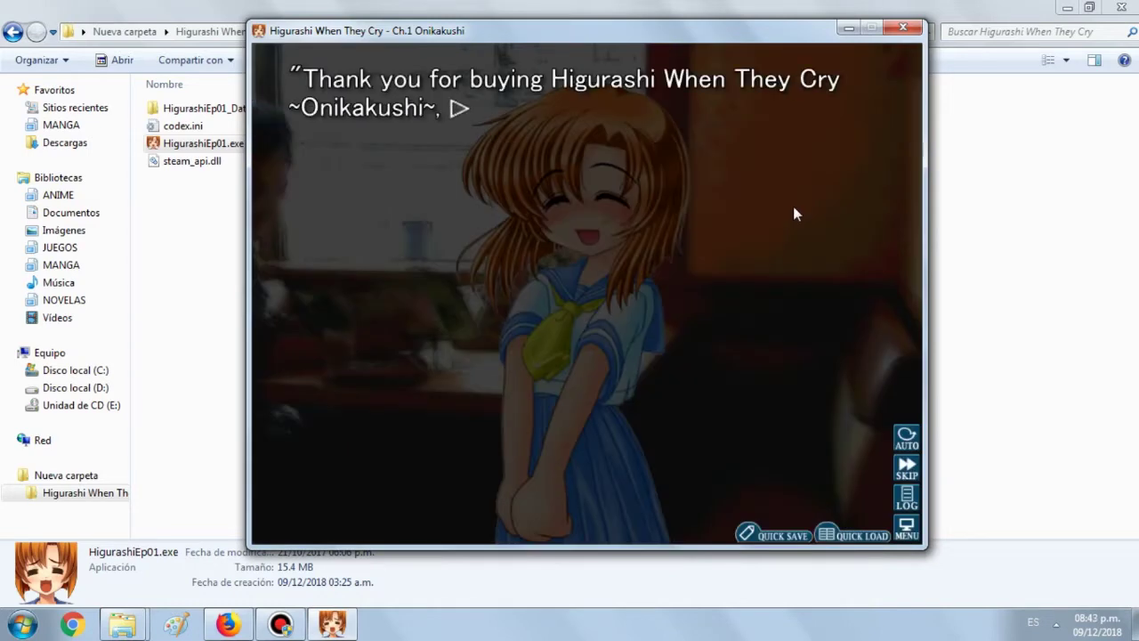
pyautogui.click(795, 214)
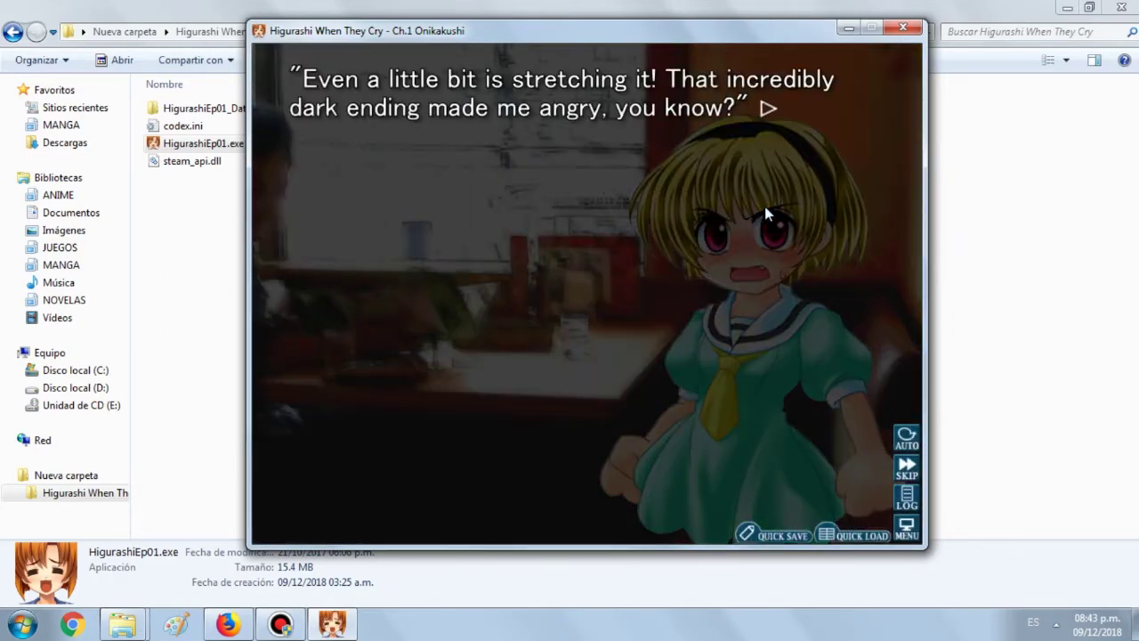
pyautogui.click(766, 211)
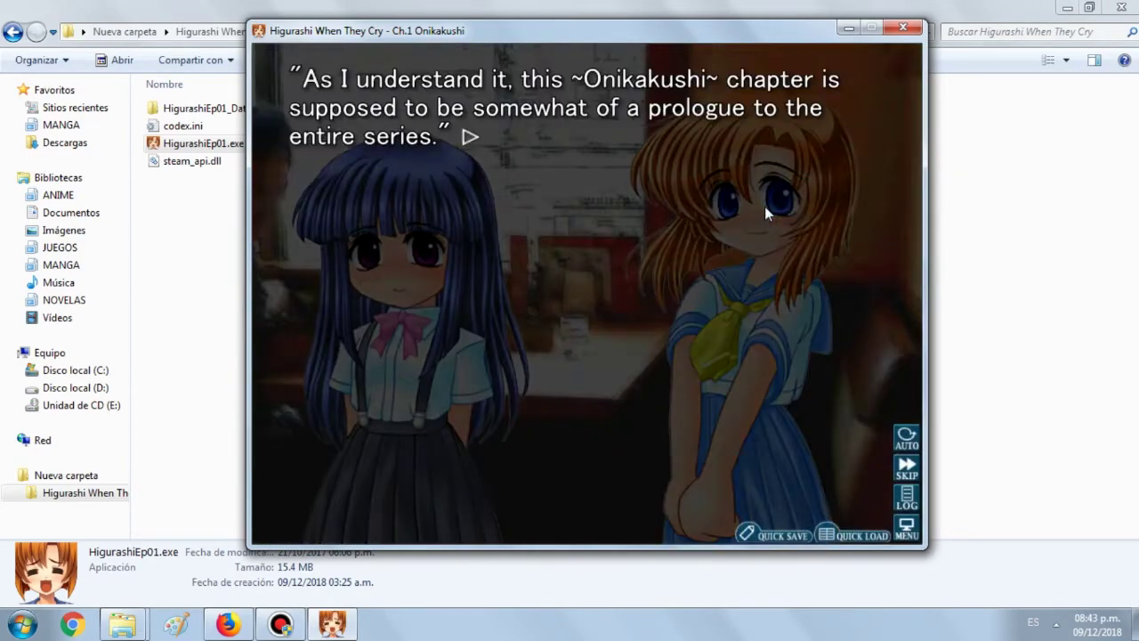
pyautogui.click(764, 206)
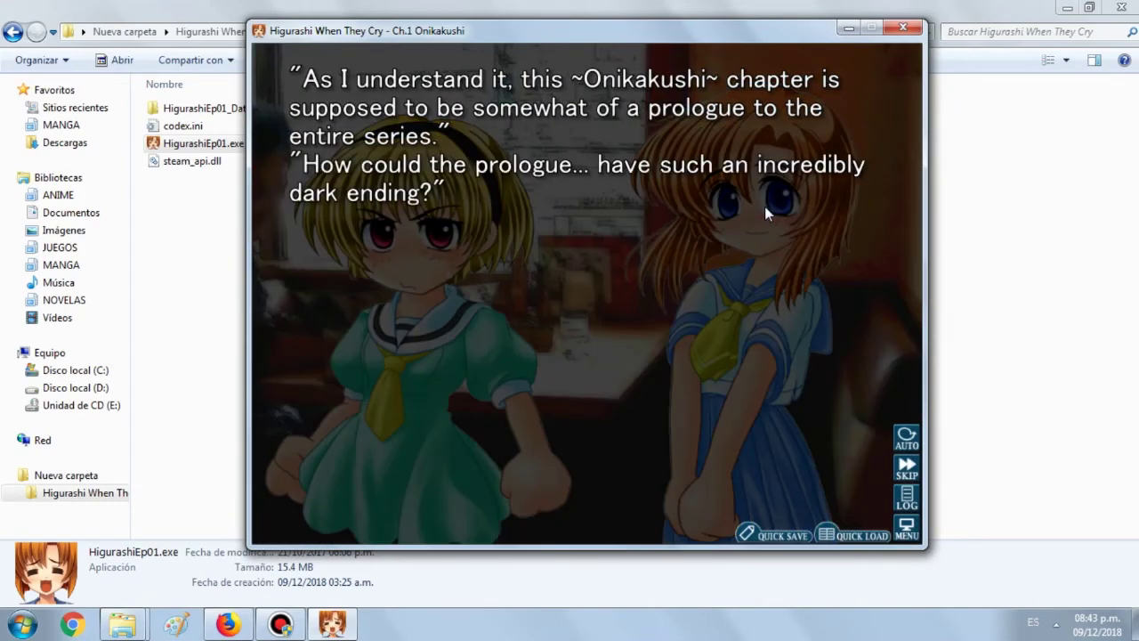
pyautogui.click(764, 205)
pyautogui.click(765, 207)
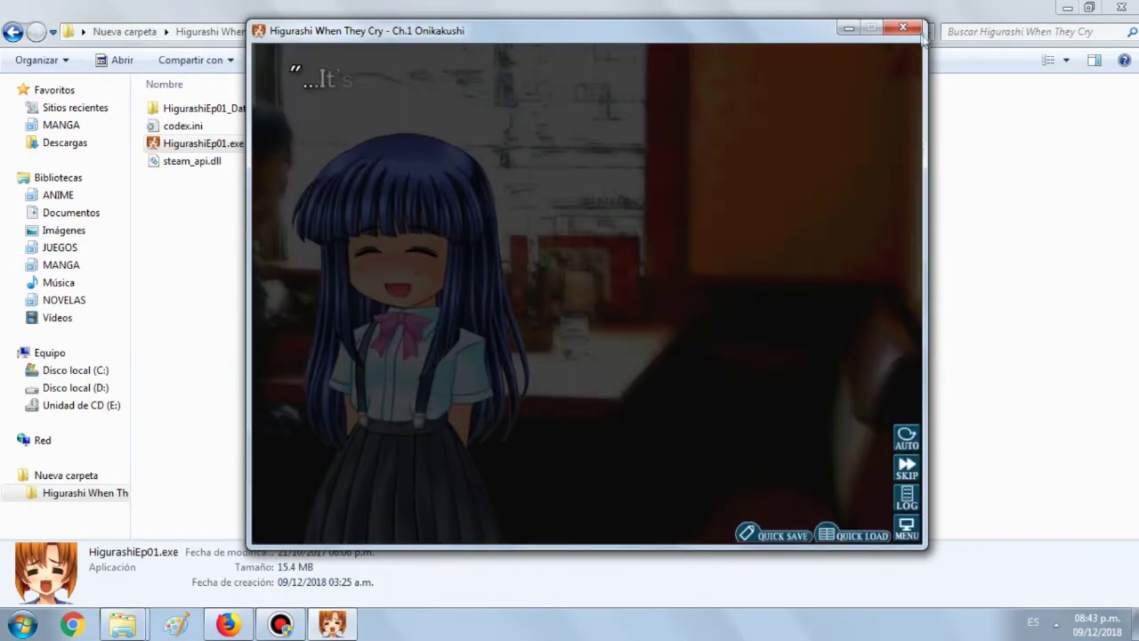
# Step: Close the game, confirming the exit, and clear the file selection in its folder
pyautogui.click(917, 30)
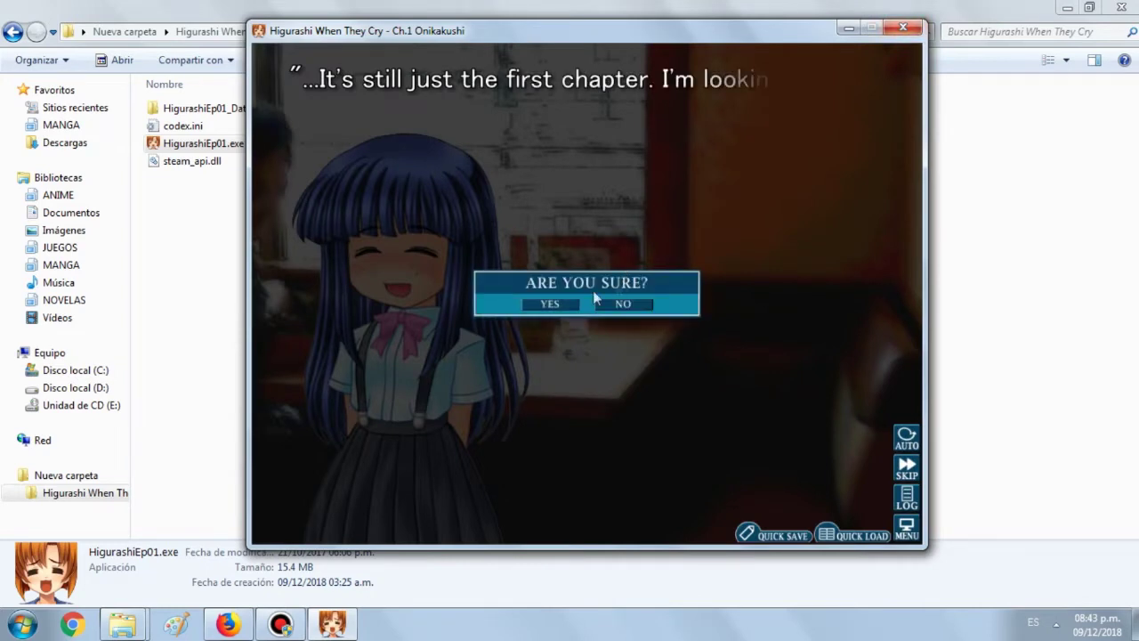
pyautogui.click(552, 305)
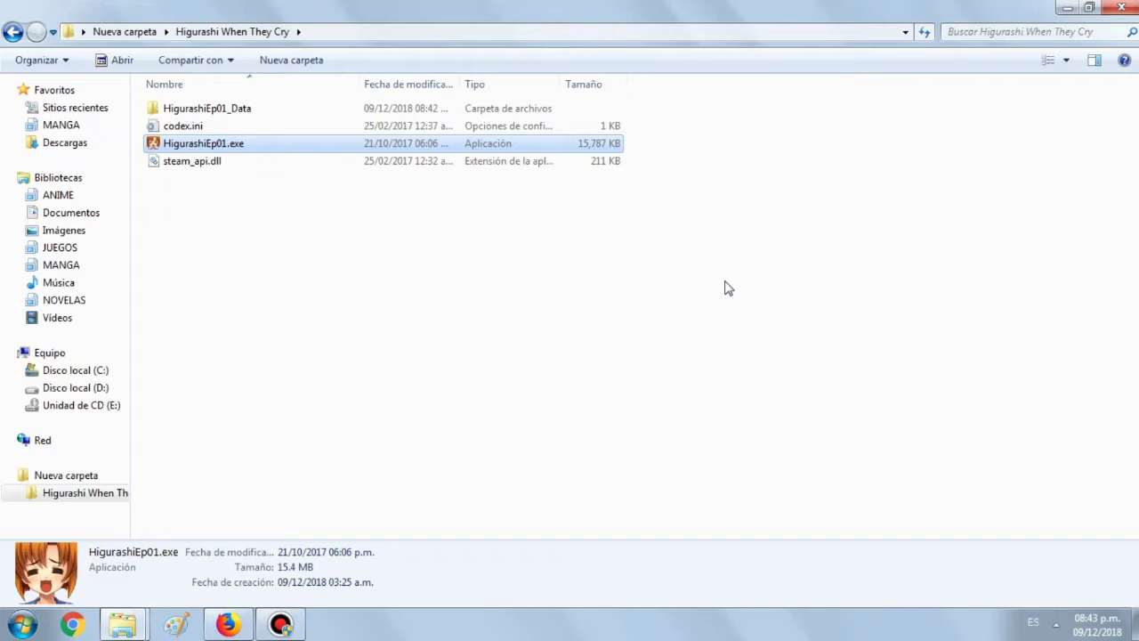
pyautogui.click(631, 285)
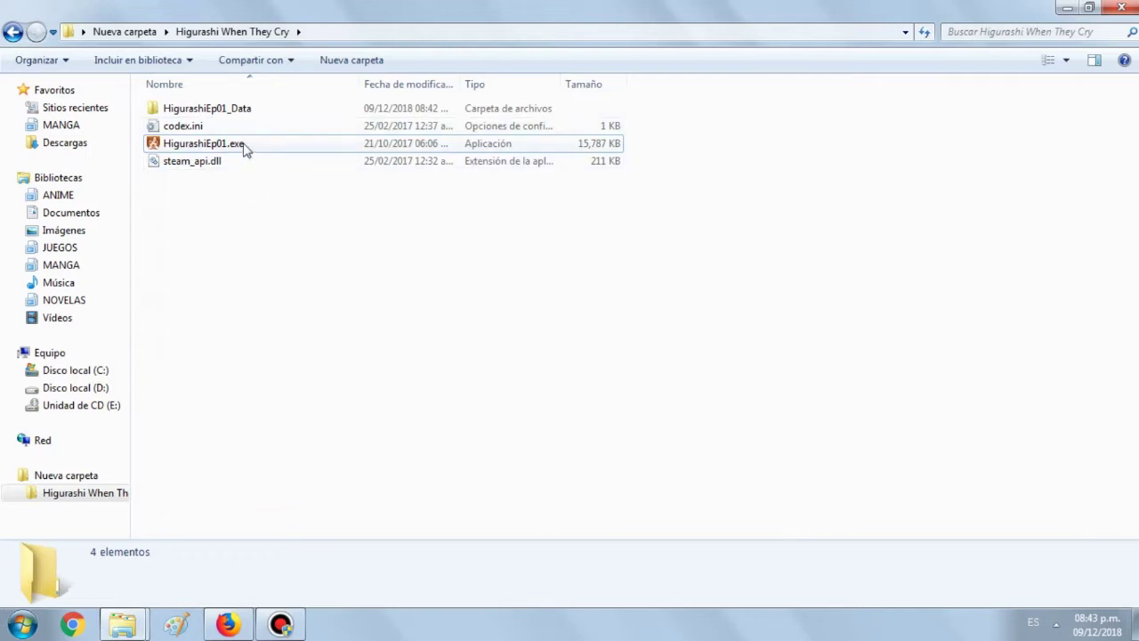
# Step: Send the CG and CGAlt folders in HigurashiEp01_Data\StreamingAssets to the Recycle Bin and return to the Higurashi When They Cry folder
pyautogui.doubleClick(215, 110)
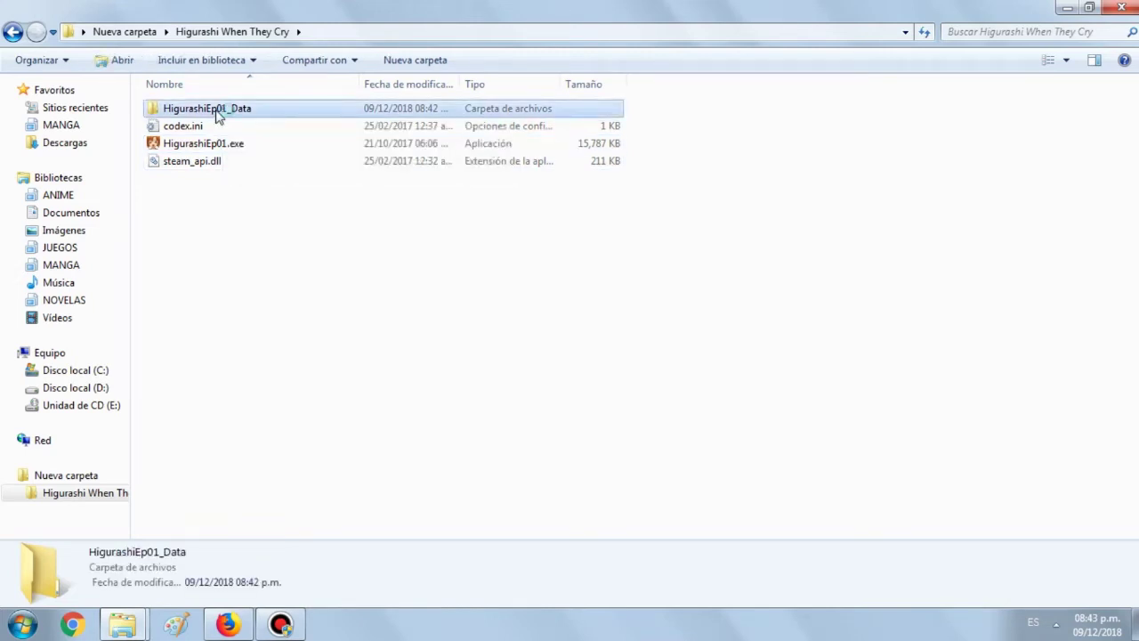
pyautogui.doubleClick(187, 182)
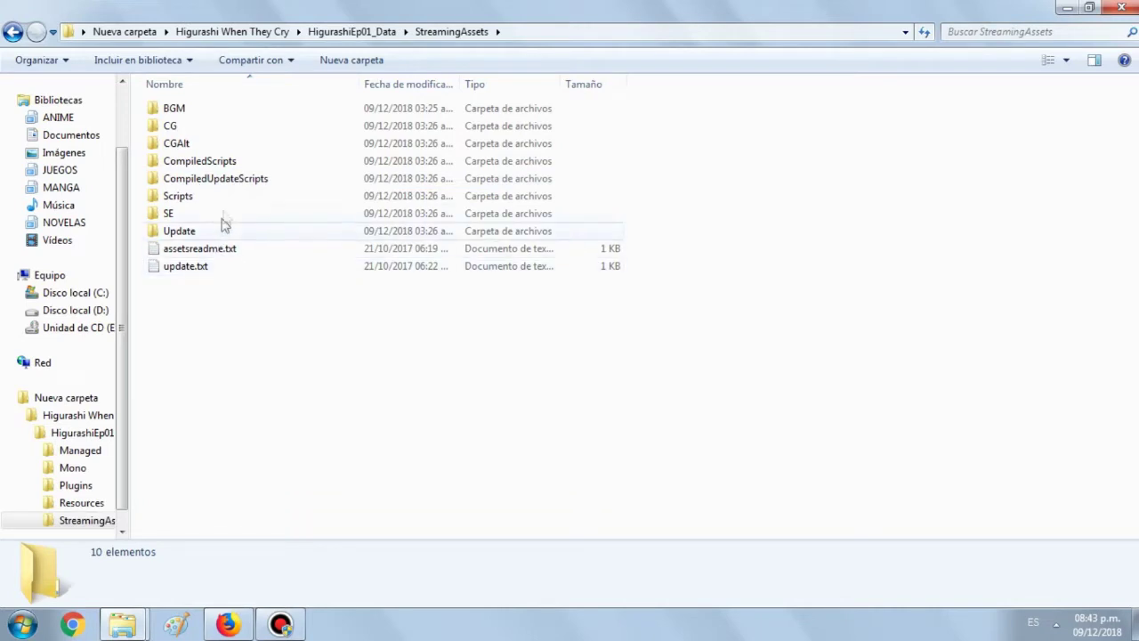
pyautogui.click(206, 147)
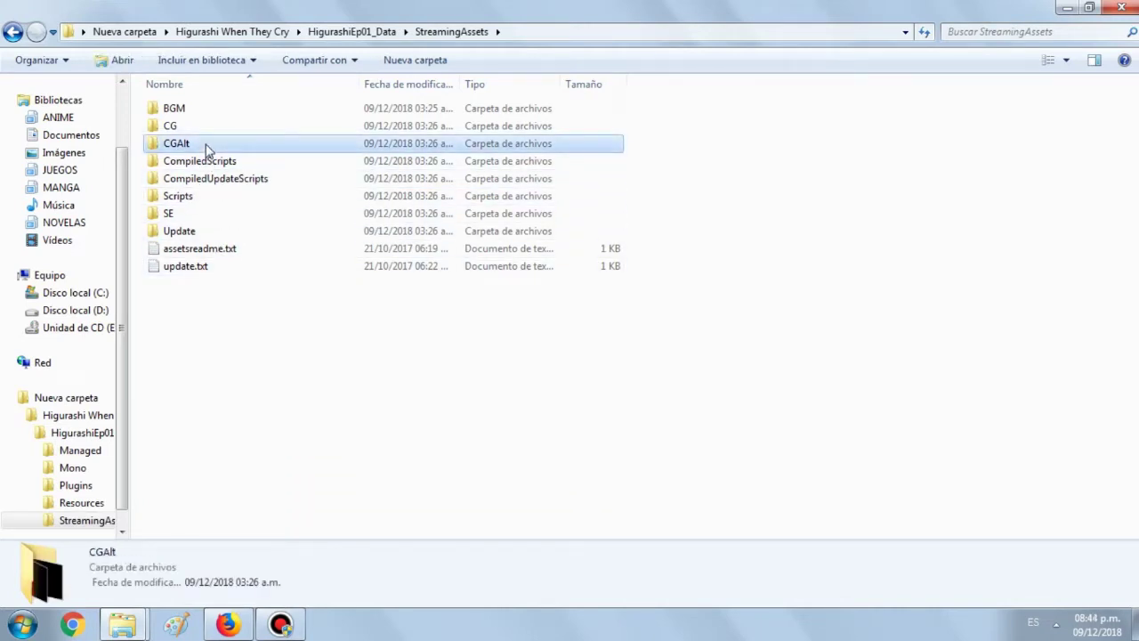
pyautogui.keyDown('ctrl'); pyautogui.click(204, 130); pyautogui.keyUp('ctrl')
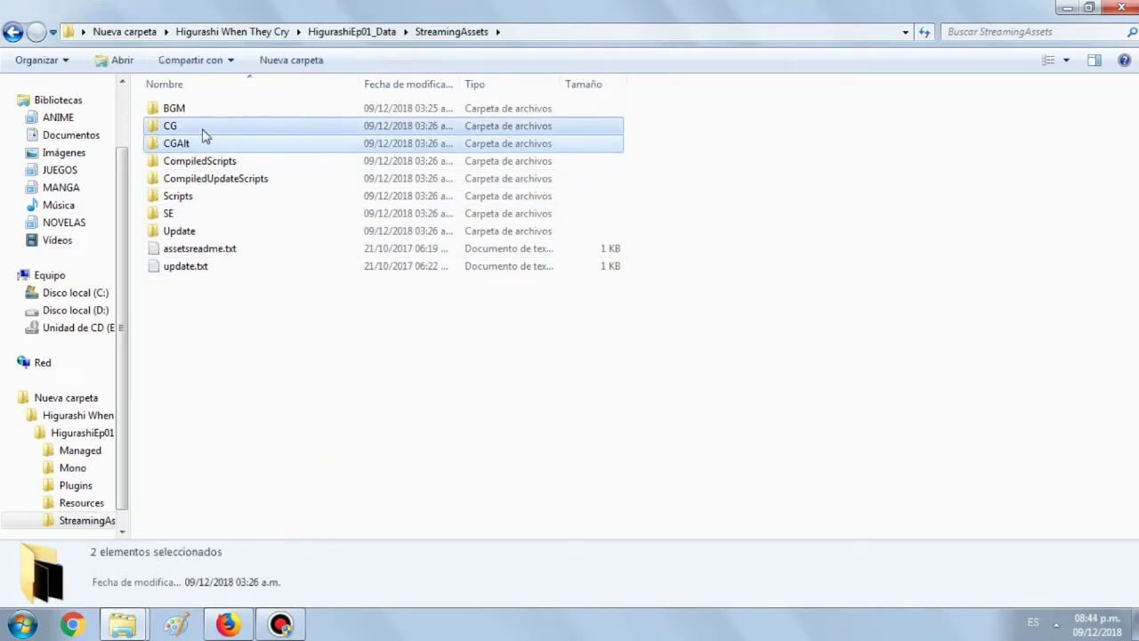
pyautogui.rightClick(204, 133)
pyautogui.click(267, 552)
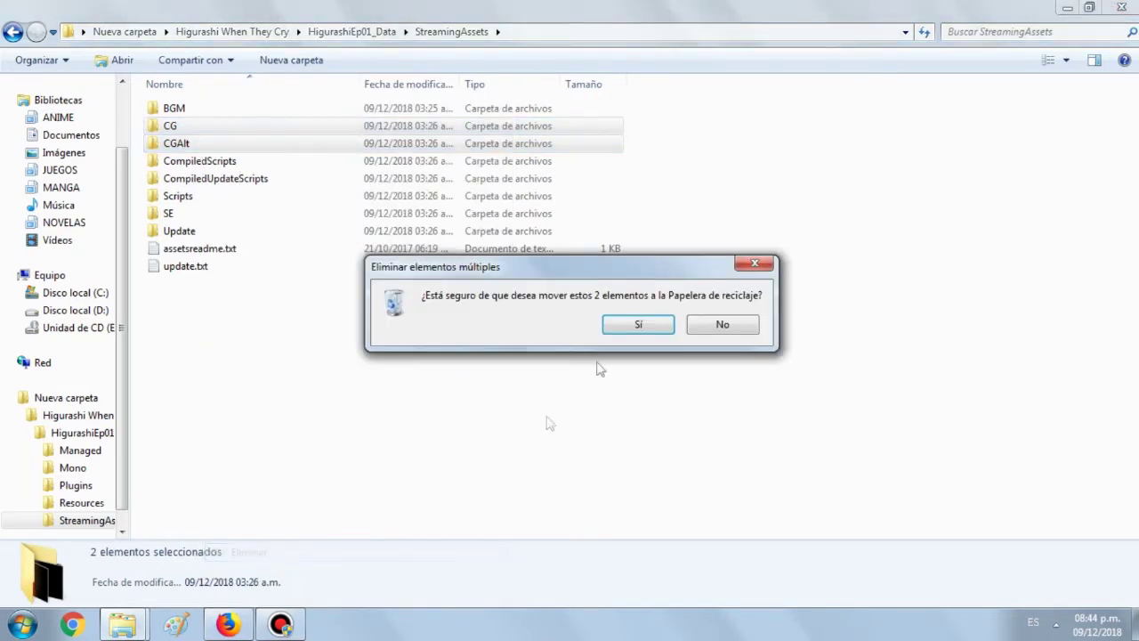
pyautogui.click(637, 326)
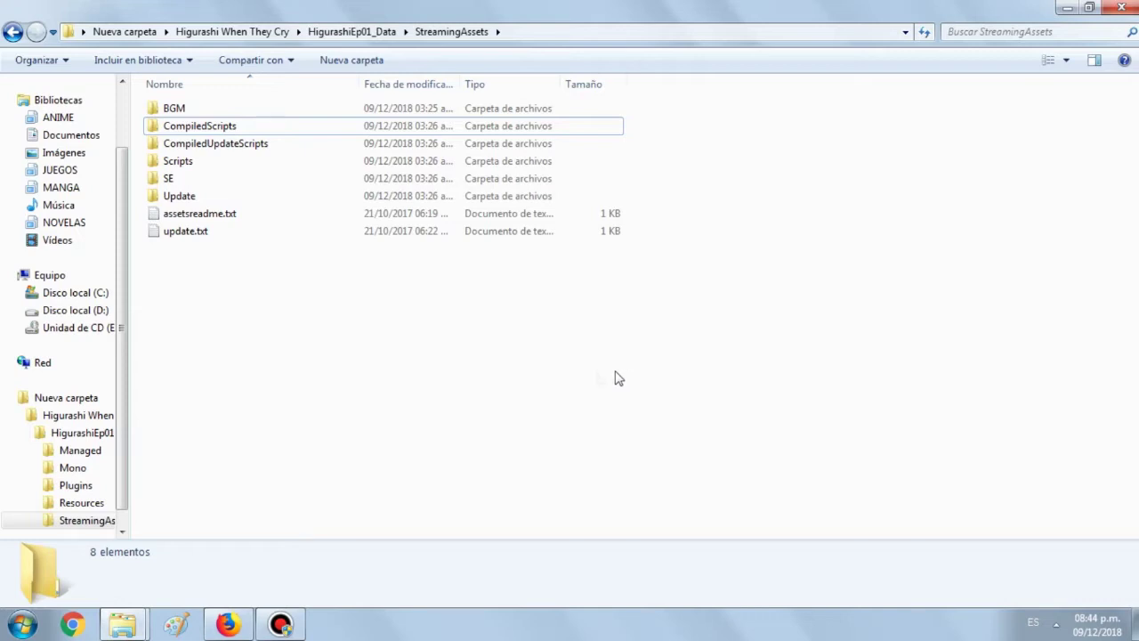
pyautogui.click(252, 33)
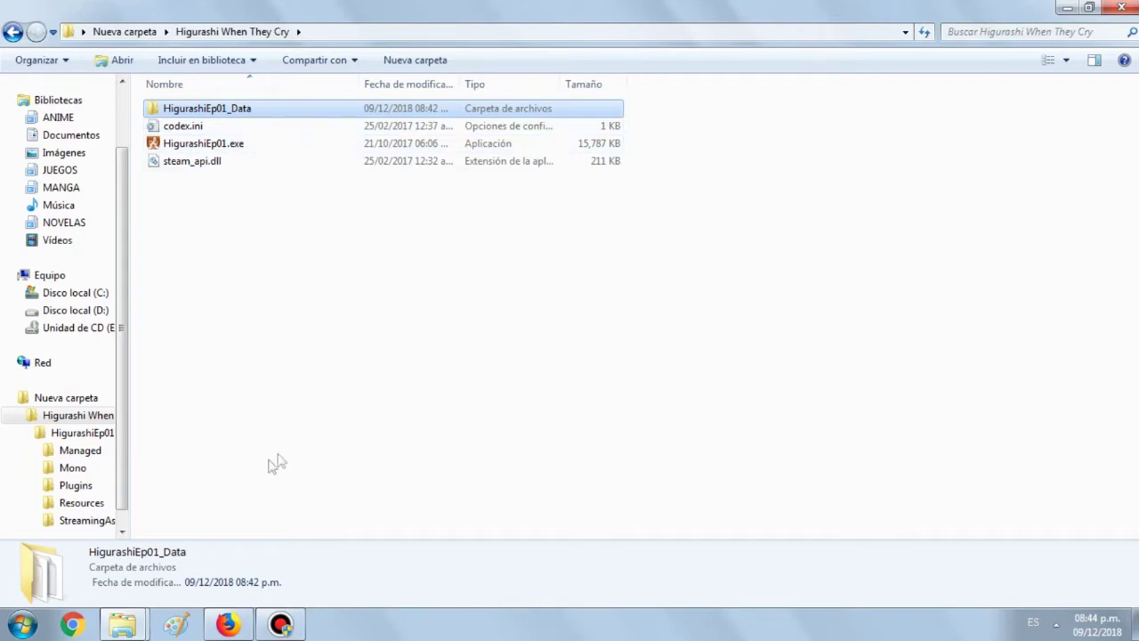
# Step: Switch to Firefox and examine the manual installation download tables on the Higurashi Part 1 Voice and Graphics Patch wiki page
pyautogui.moveTo(236, 628)
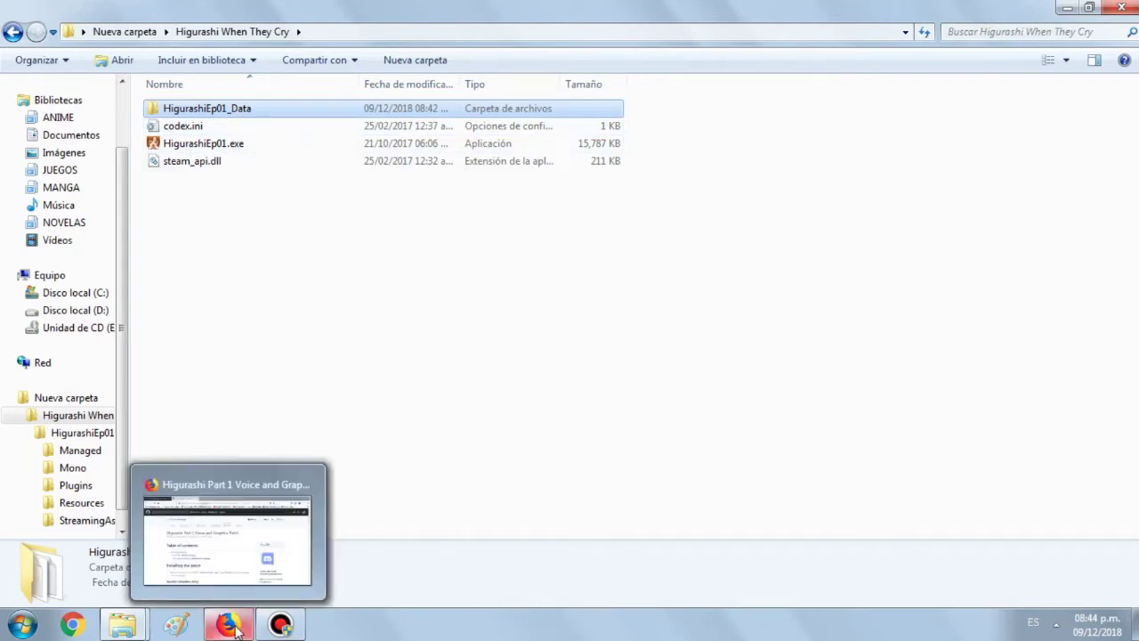
pyautogui.click(224, 521)
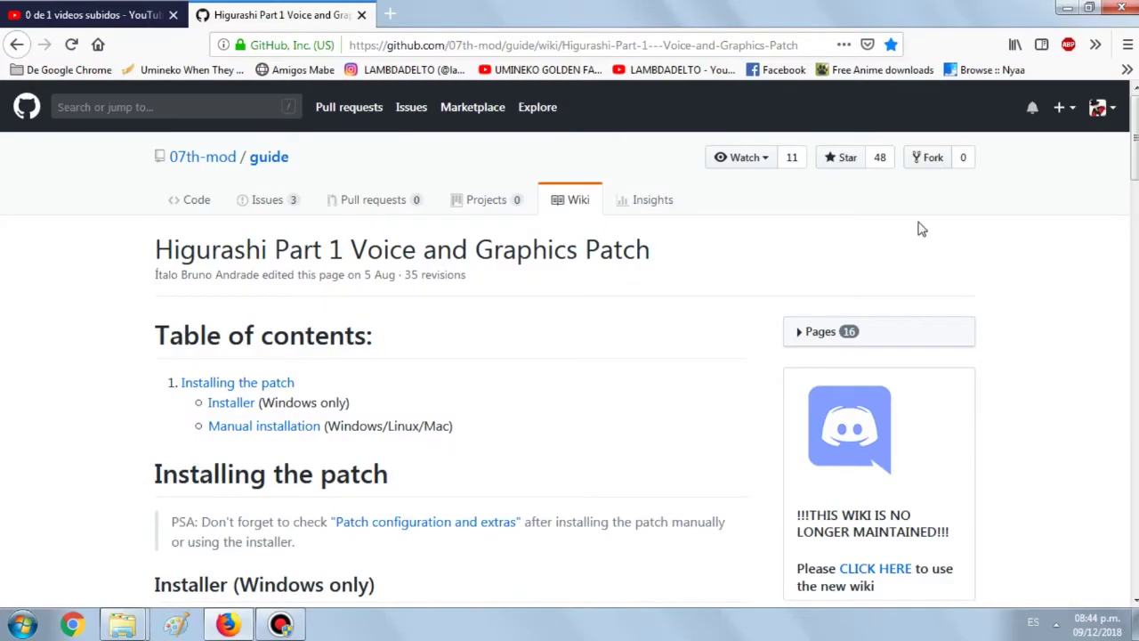
pyautogui.scroll(-10, 921, 229)
pyautogui.scroll(-8, 921, 230)
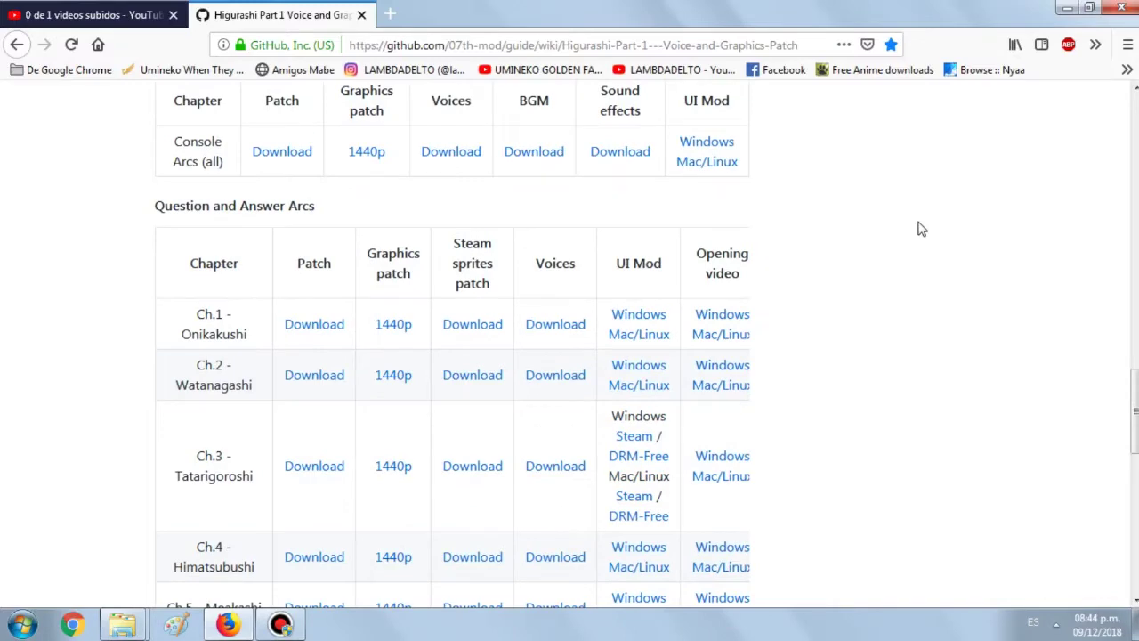
pyautogui.scroll(3, 921, 229)
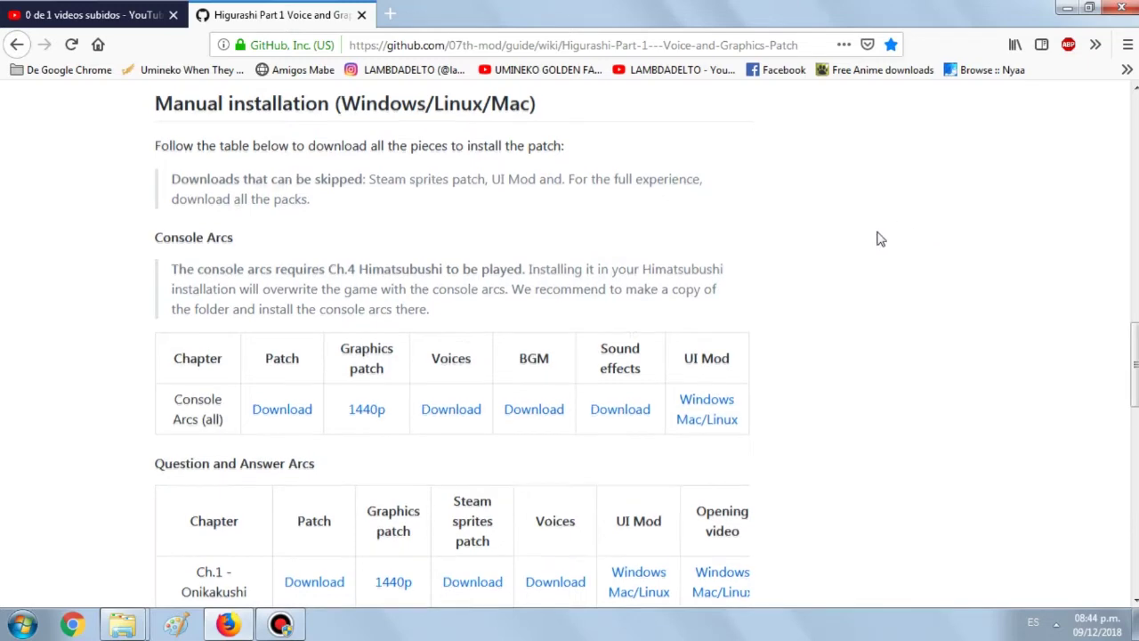
pyautogui.scroll(1, 878, 237)
pyautogui.scroll(-2, 878, 237)
pyautogui.scroll(-4, 878, 238)
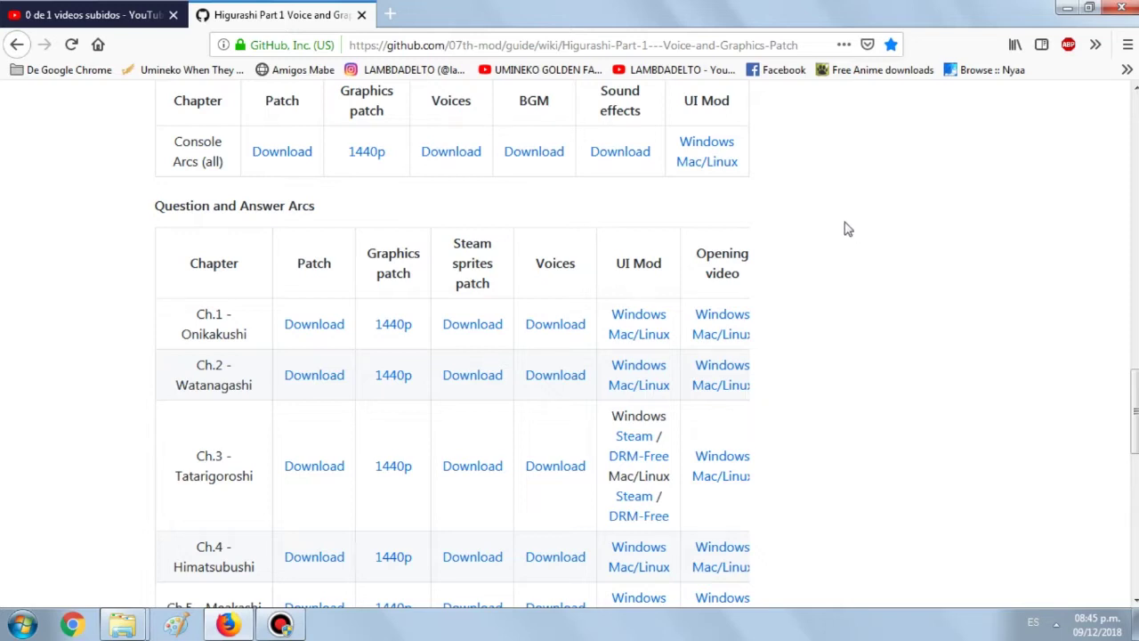
pyautogui.scroll(-3, 178, 400)
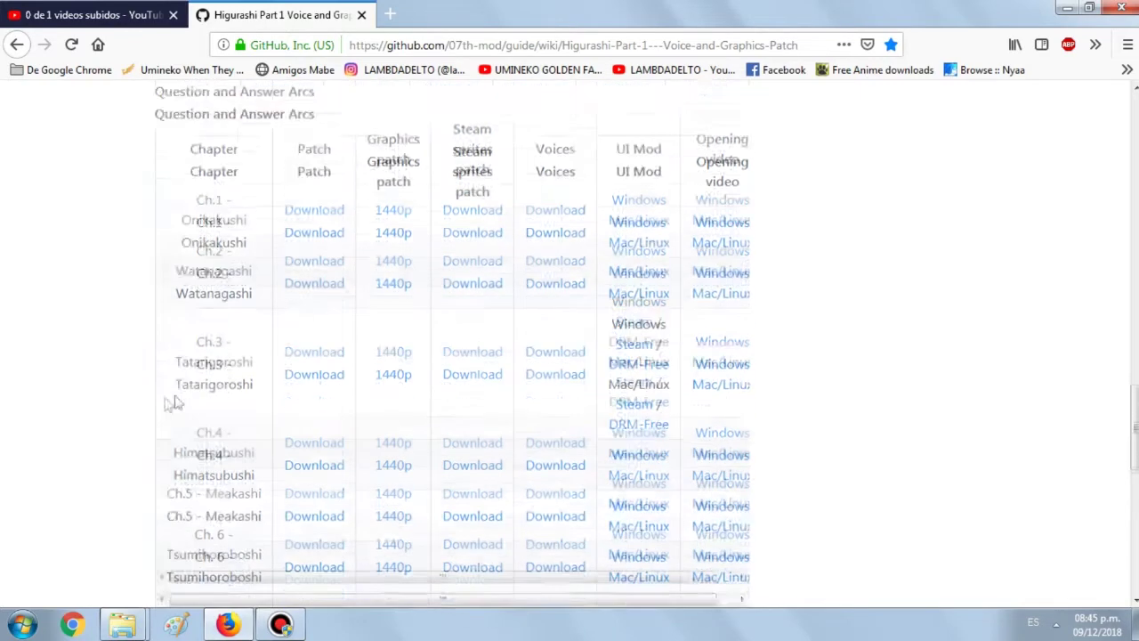
pyautogui.scroll(-2, 203, 414)
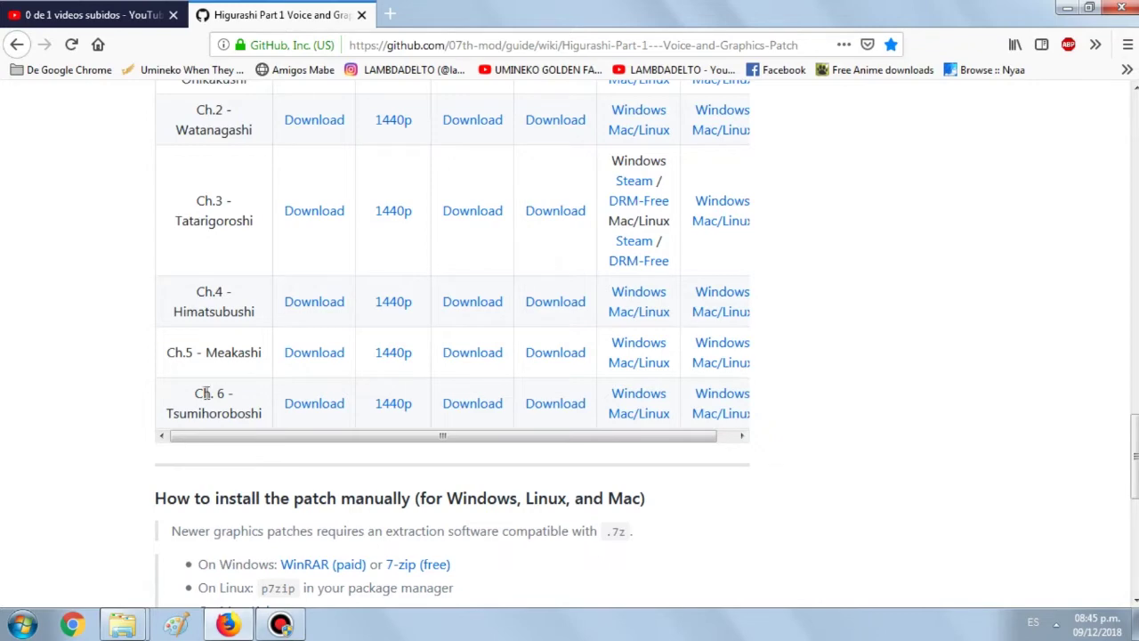
pyautogui.scroll(10, 152, 379)
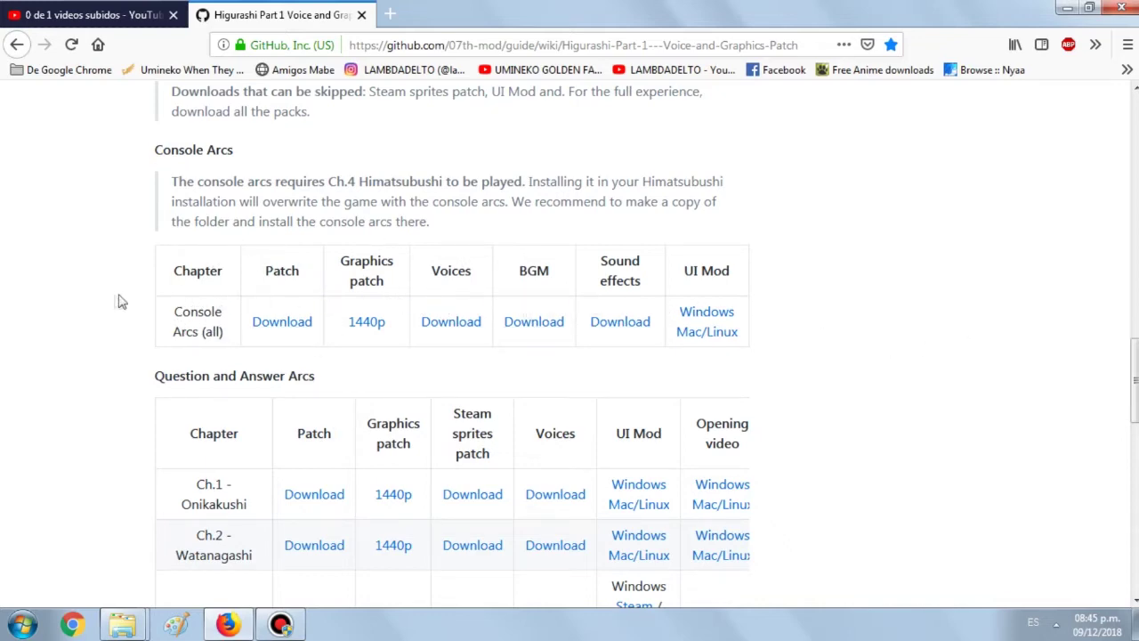
pyautogui.scroll(-5, 116, 302)
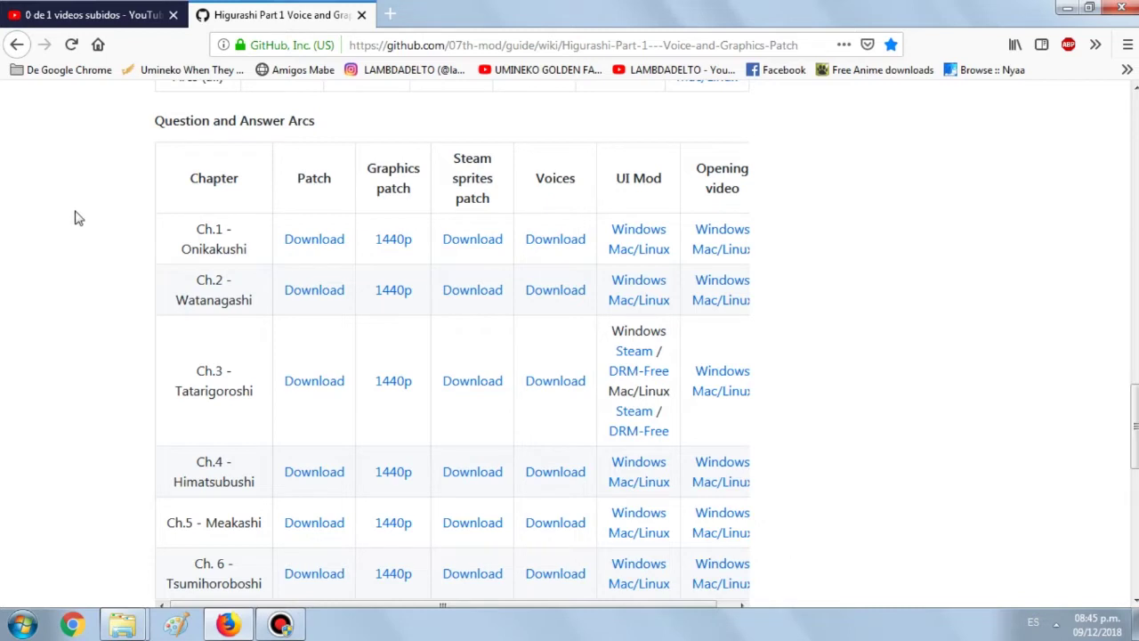
# Step: Open the Patch download link for Ch.1 Onikakushi in a new tab and switch to that tab
pyautogui.rightClick(322, 249)
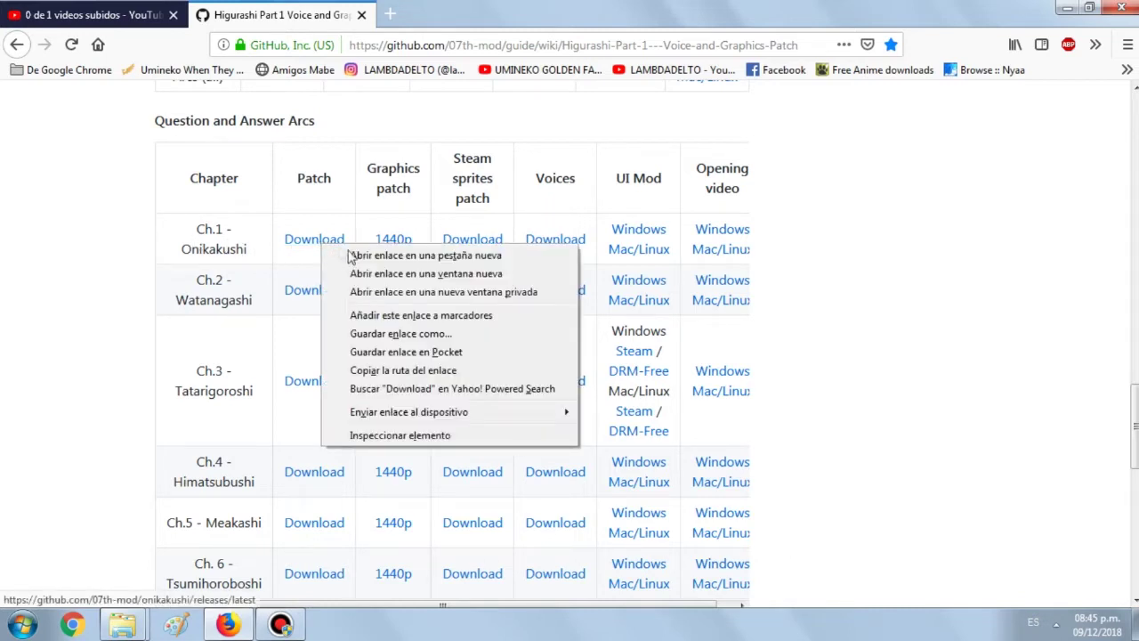
pyautogui.click(338, 253)
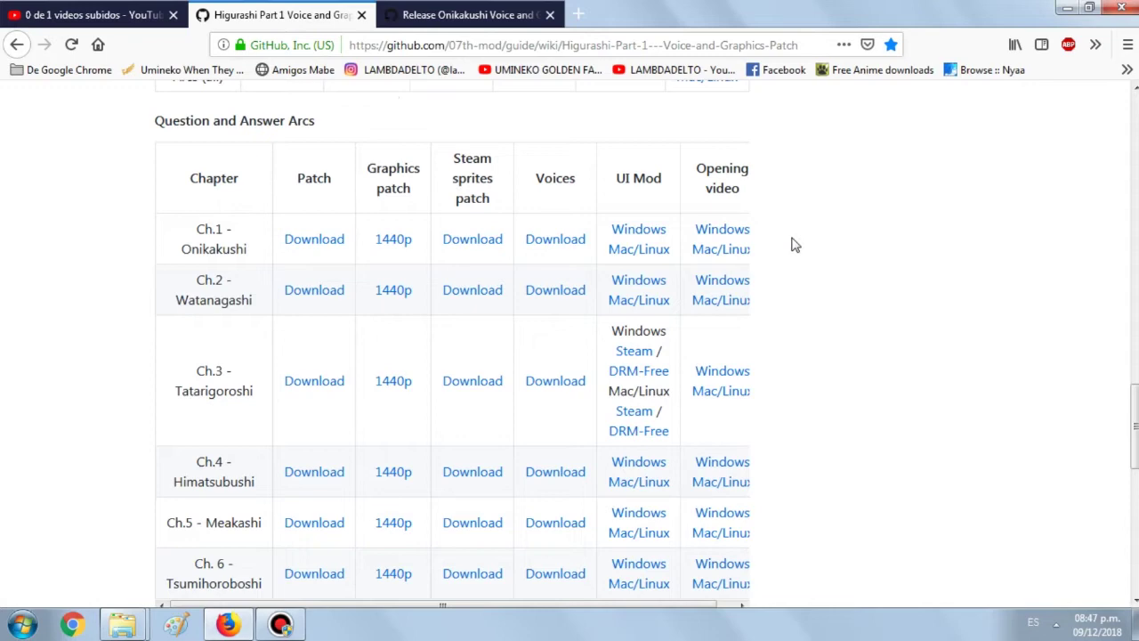
pyautogui.click(483, 9)
# Step: Look over the release page, bring up the download prompt for Onikakushi.Voice.and.Graphics.Patch.v5.9.0.zip and cancel it
pyautogui.scroll(-5, 567, 237)
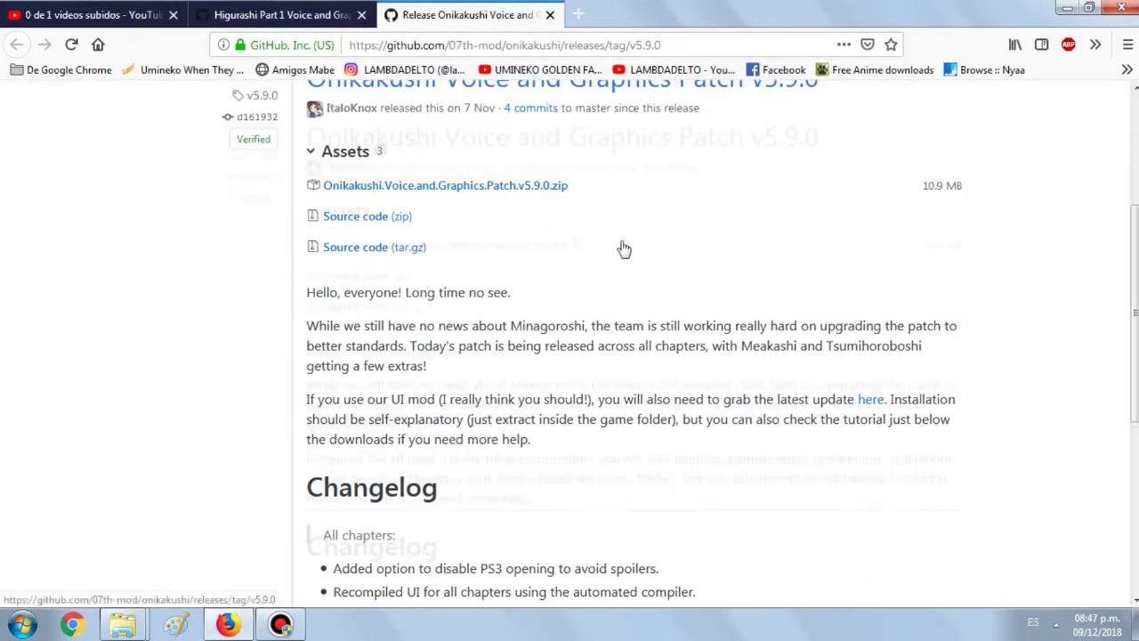
pyautogui.scroll(3, 704, 231)
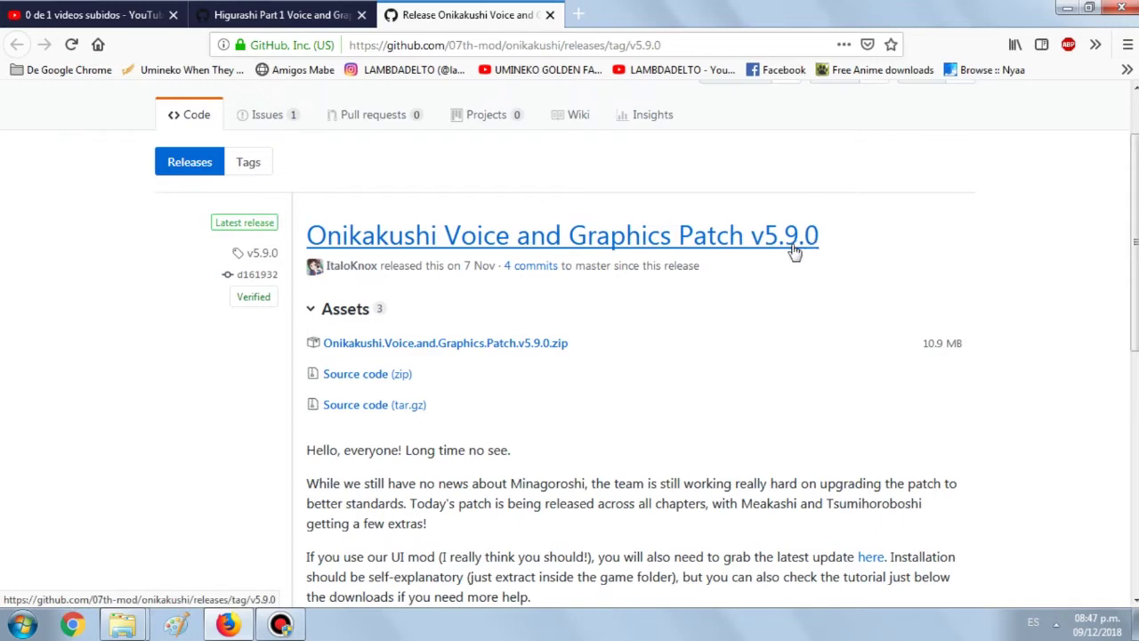
pyautogui.scroll(-2, 792, 262)
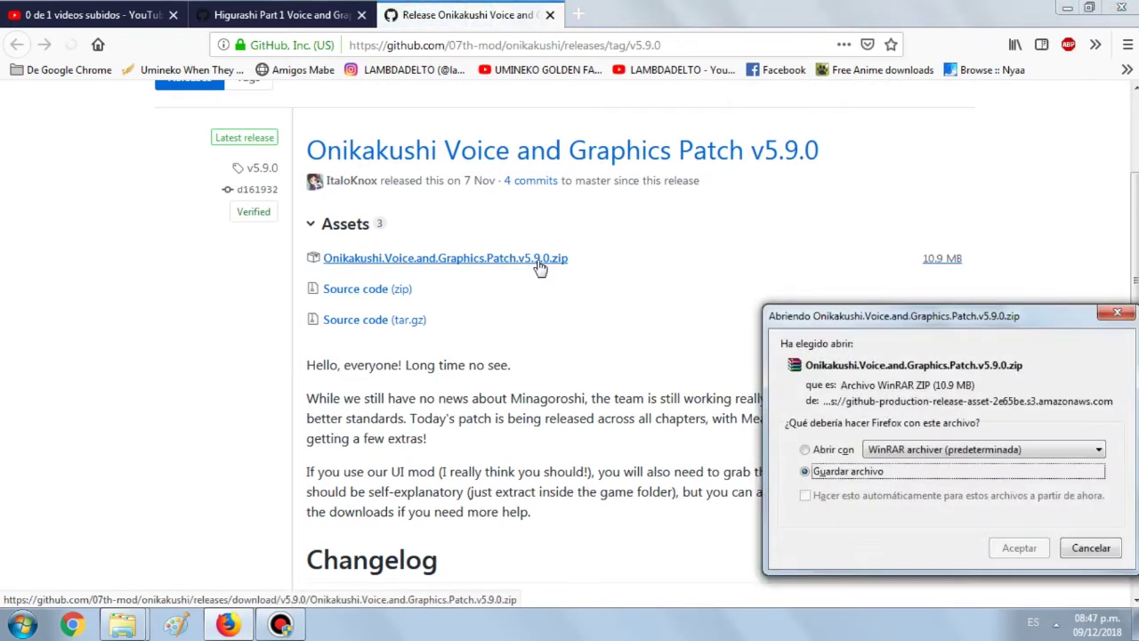
pyautogui.click(1091, 549)
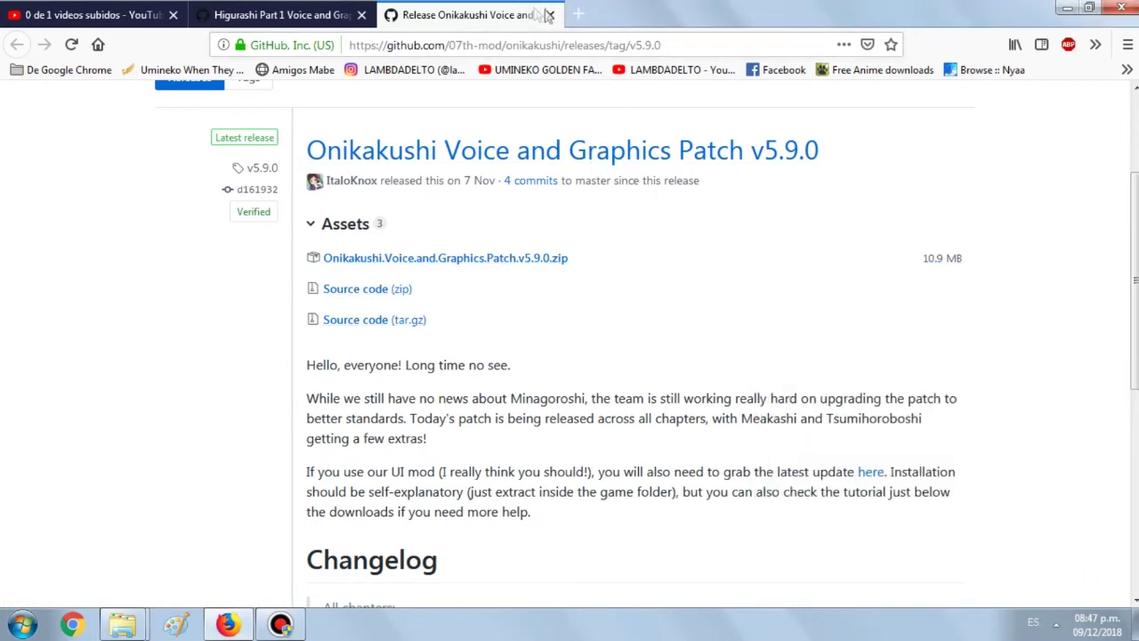
# Step: Close the Onikakushi release page tab and switch to the PARCHE folder window in Windows Explorer
pyautogui.click(549, 15)
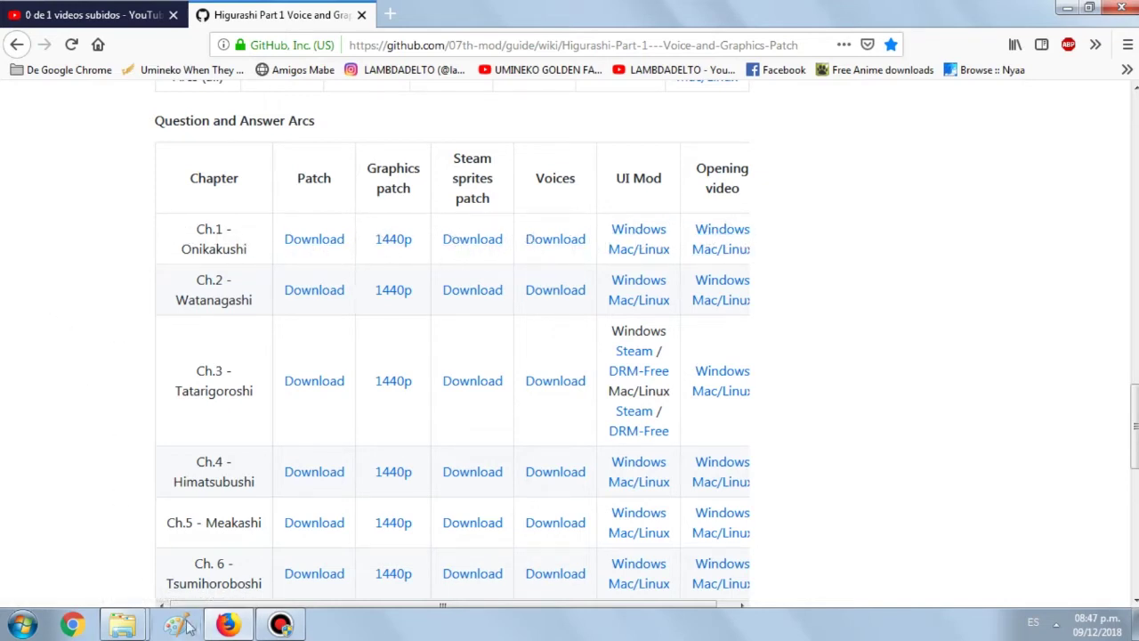
pyautogui.moveTo(137, 632)
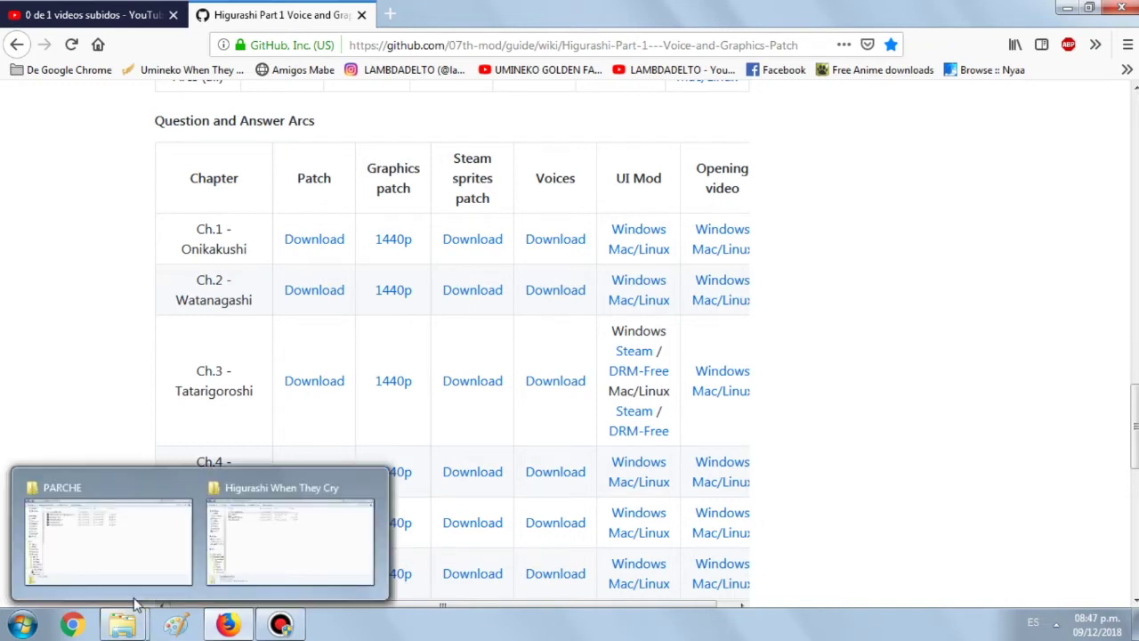
pyautogui.click(132, 526)
# Step: Review the downloaded Onikakushi archives in PARCHE: the Voice and Graphics Patch ZIP, CG, Movie, UI and Voices
pyautogui.moveTo(246, 278); pyautogui.dragTo(204, 127)
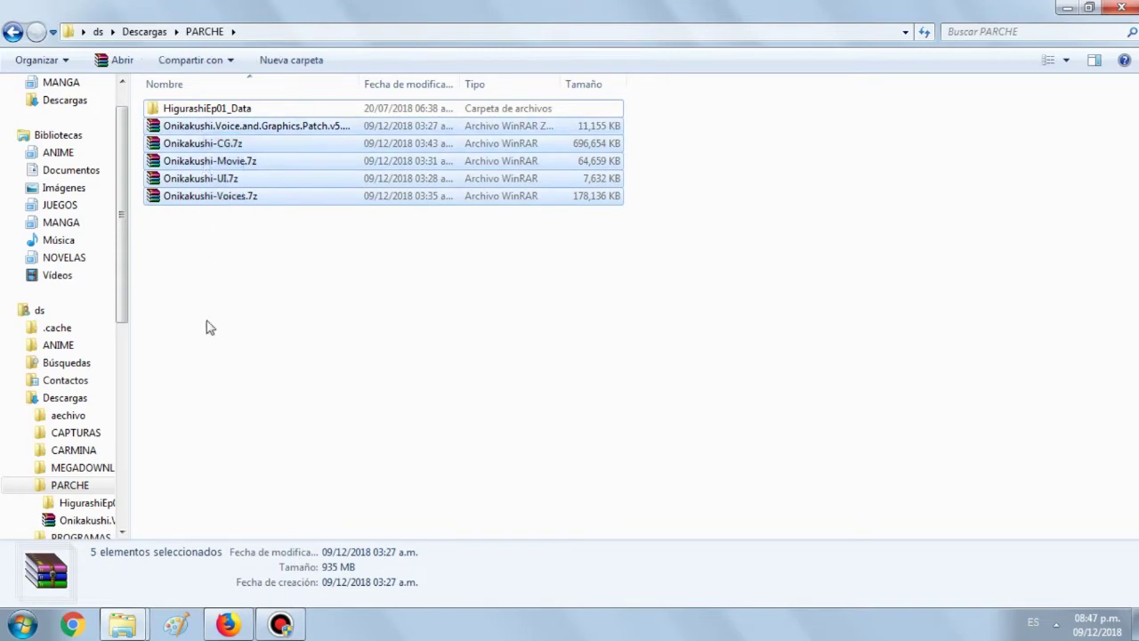
pyautogui.click(206, 327)
pyautogui.click(253, 125)
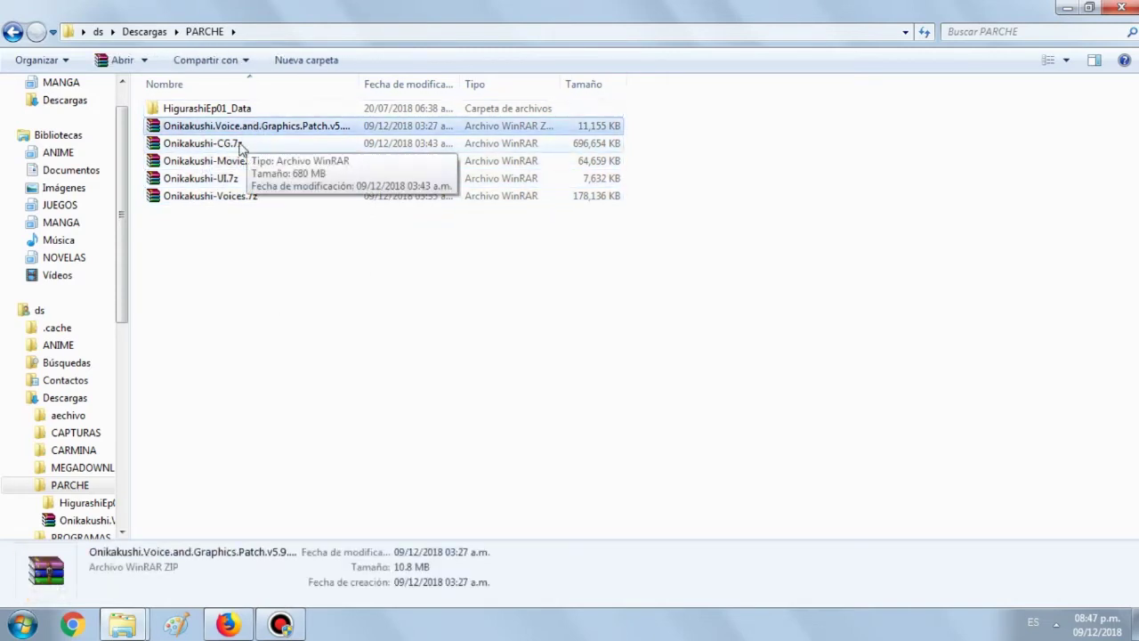
pyautogui.click(241, 145)
pyautogui.click(247, 163)
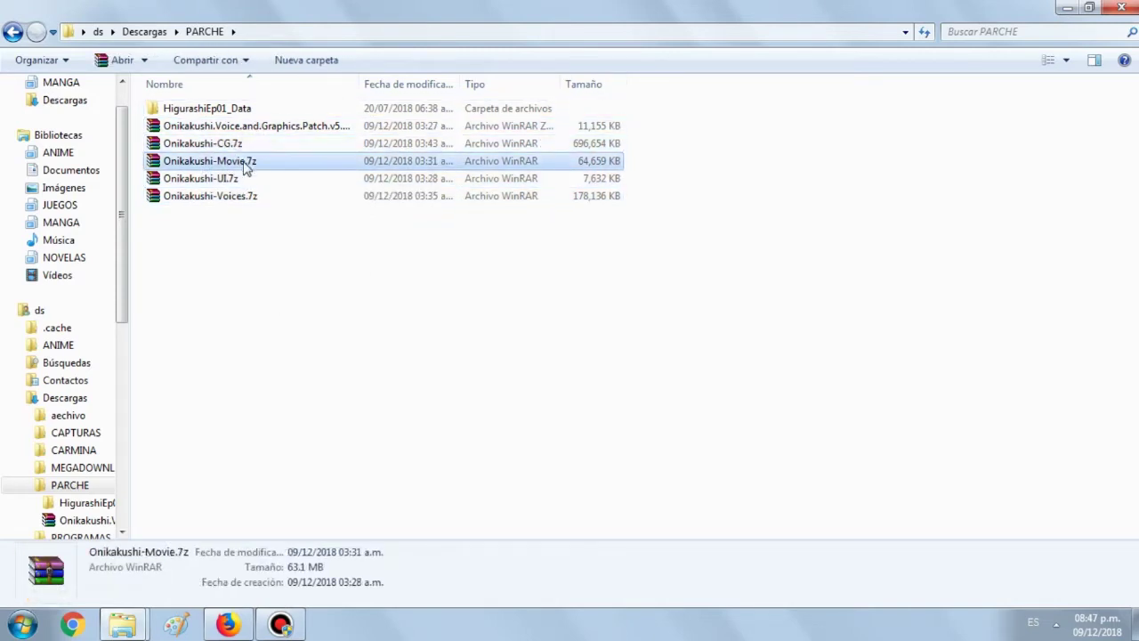
pyautogui.click(205, 181)
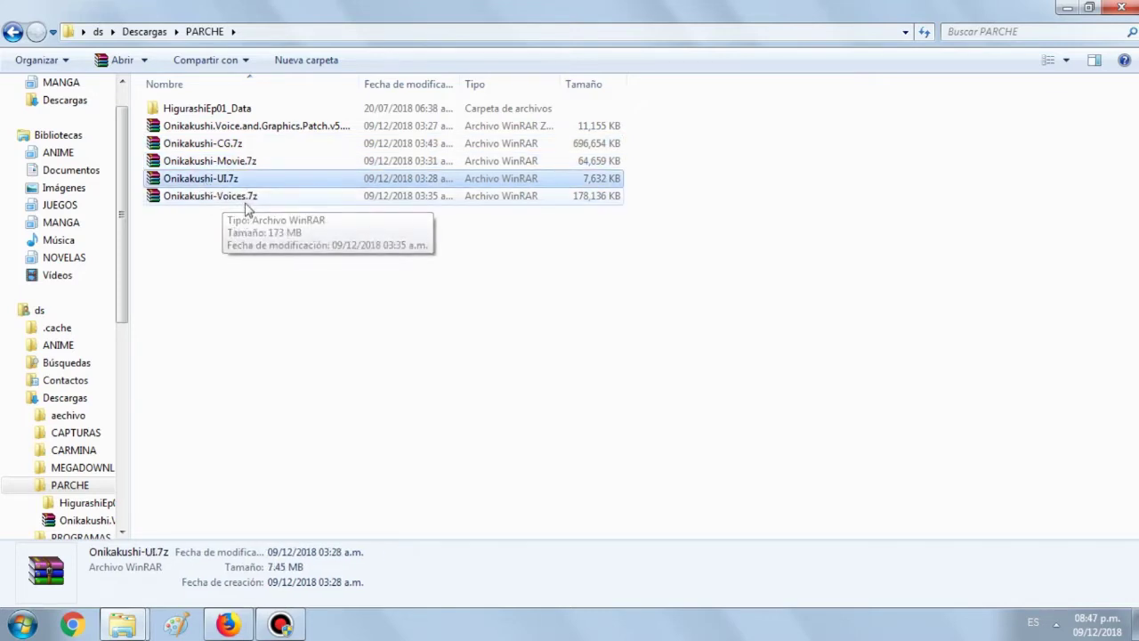
pyautogui.click(251, 129)
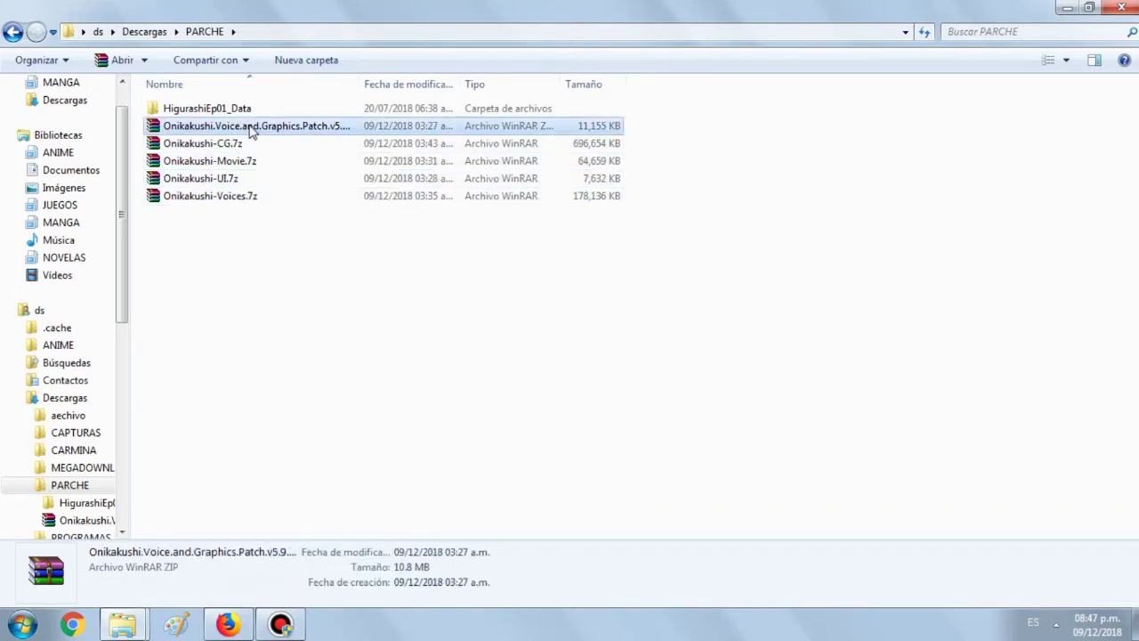
pyautogui.click(242, 197)
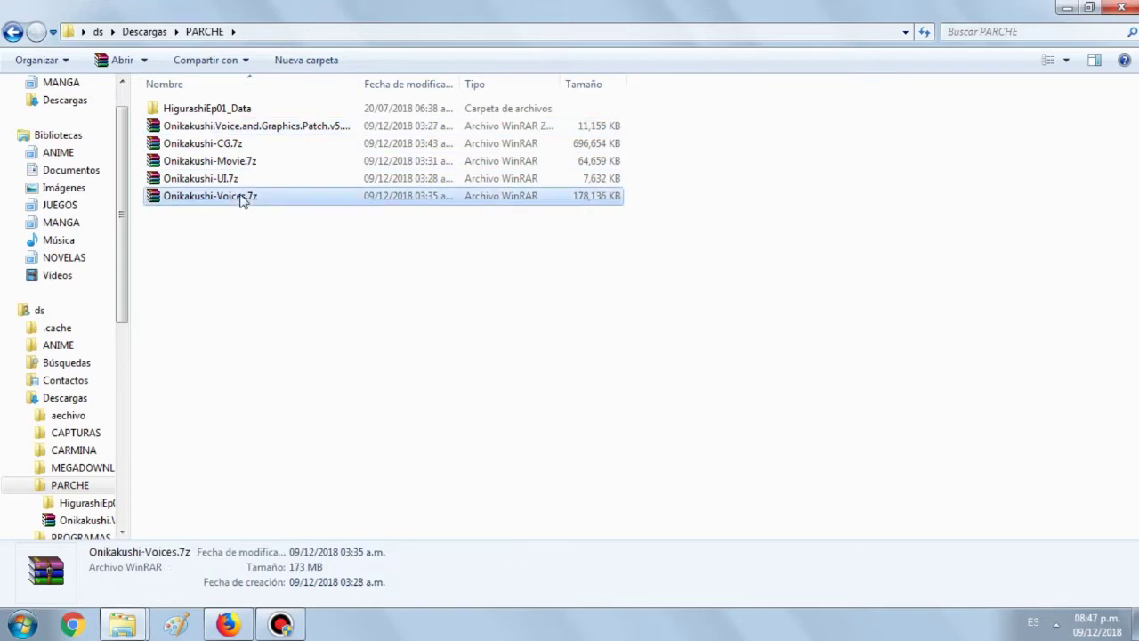
pyautogui.click(213, 301)
# Step: View the extraction options for the selected Onikakushi archives, dismiss them without extracting, and check the HigurashiEp01_Data folder beside them
pyautogui.moveTo(236, 257); pyautogui.dragTo(213, 123)
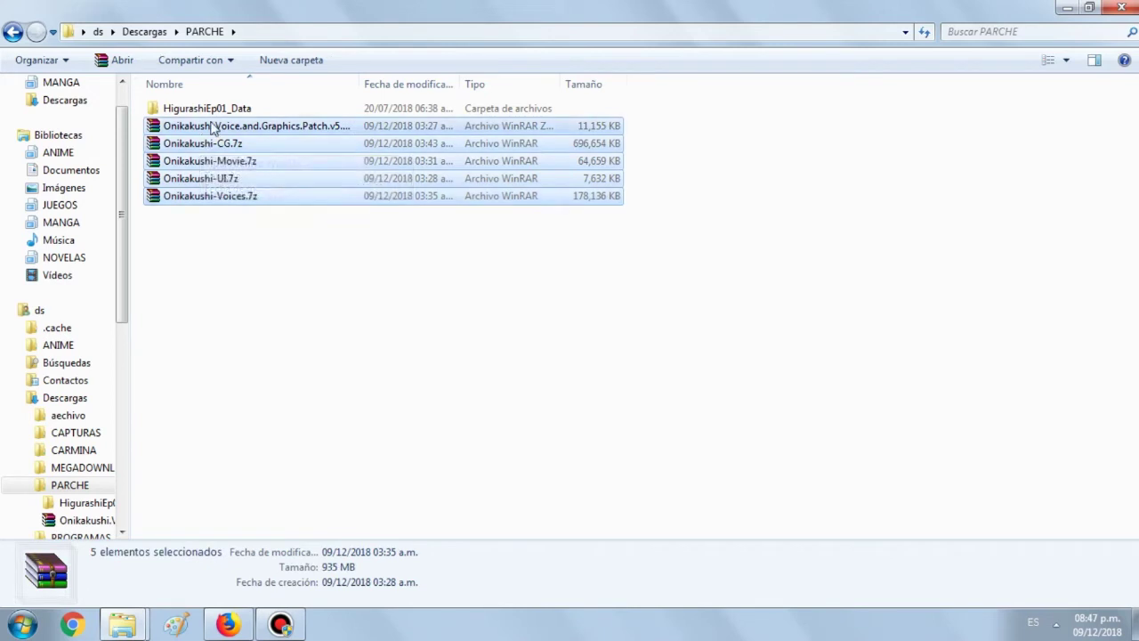
pyautogui.rightClick(210, 125)
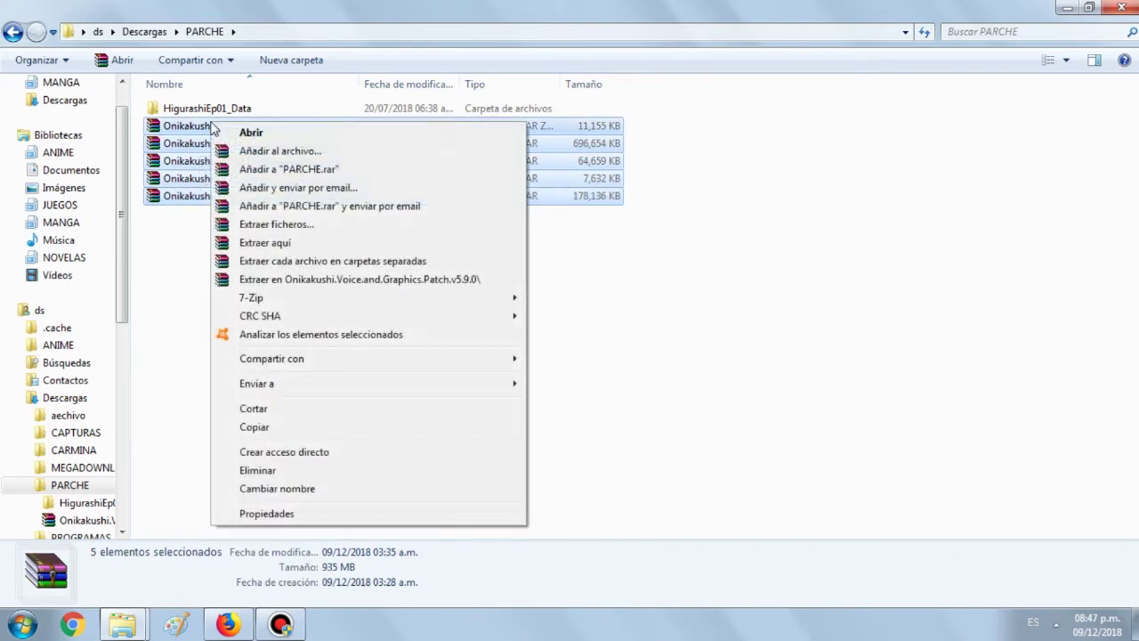
pyautogui.click(168, 298)
pyautogui.click(221, 116)
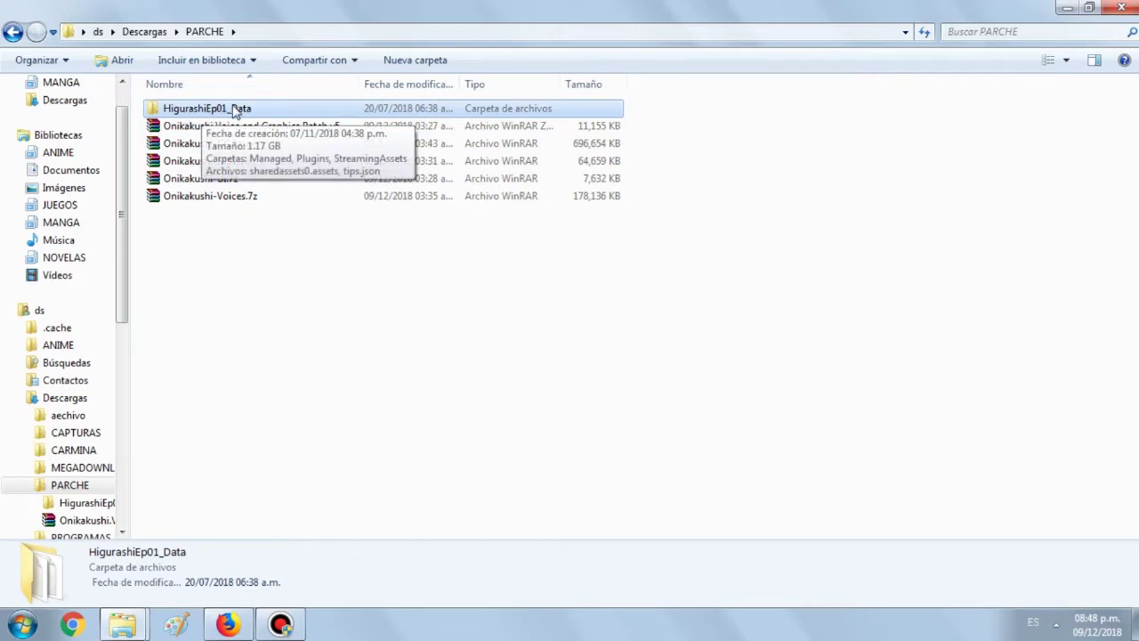
pyautogui.click(284, 287)
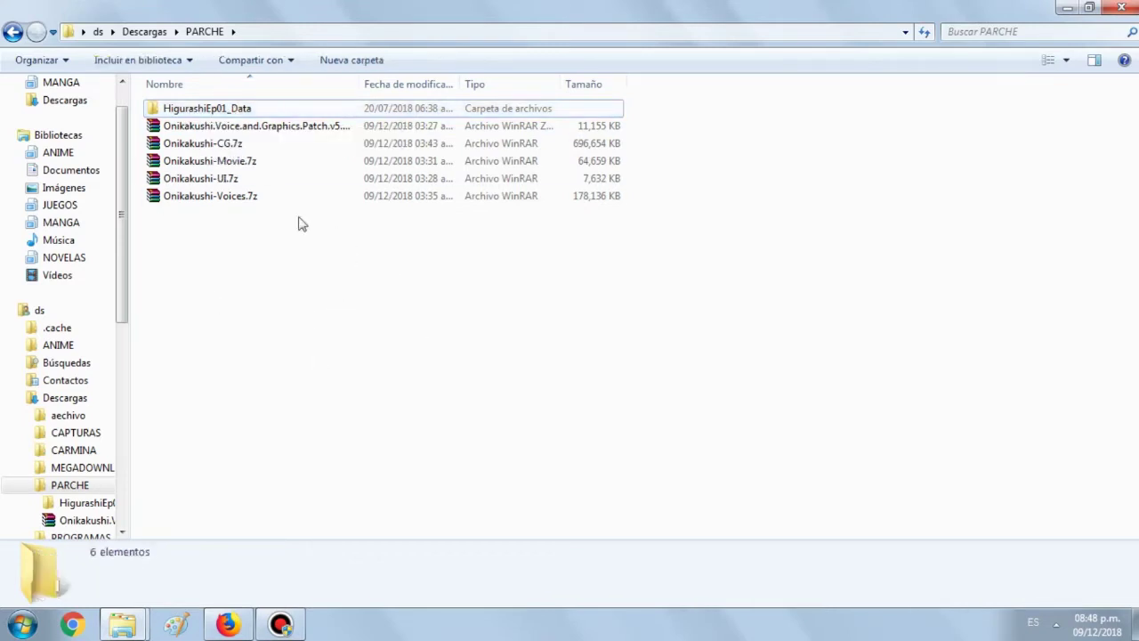
pyautogui.moveTo(212, 285); pyautogui.dragTo(208, 125)
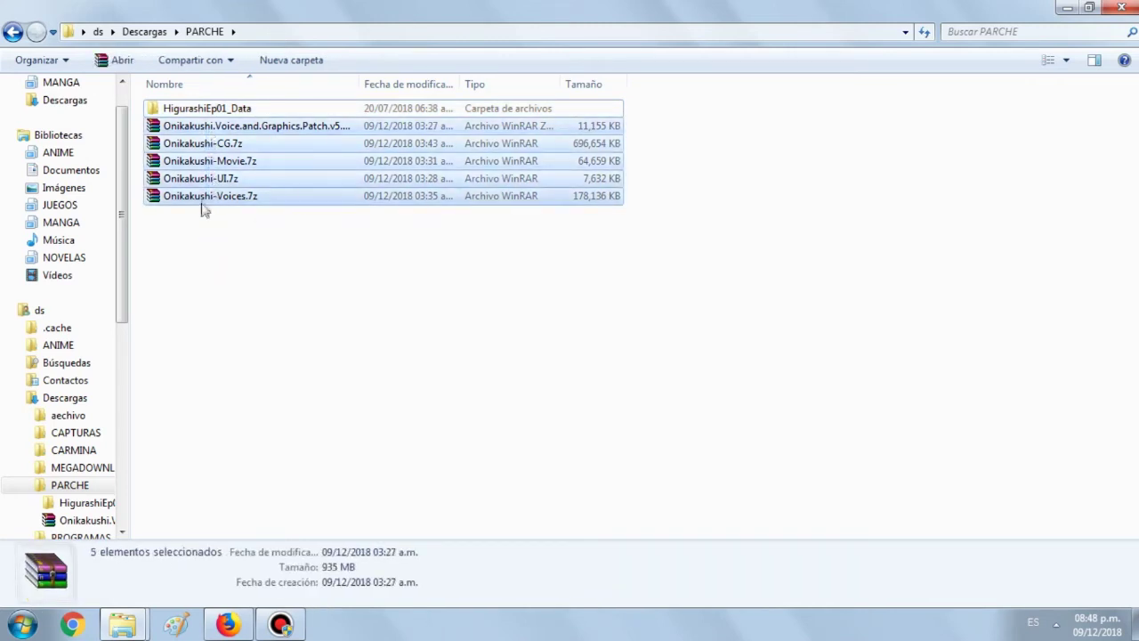
pyautogui.click(195, 111)
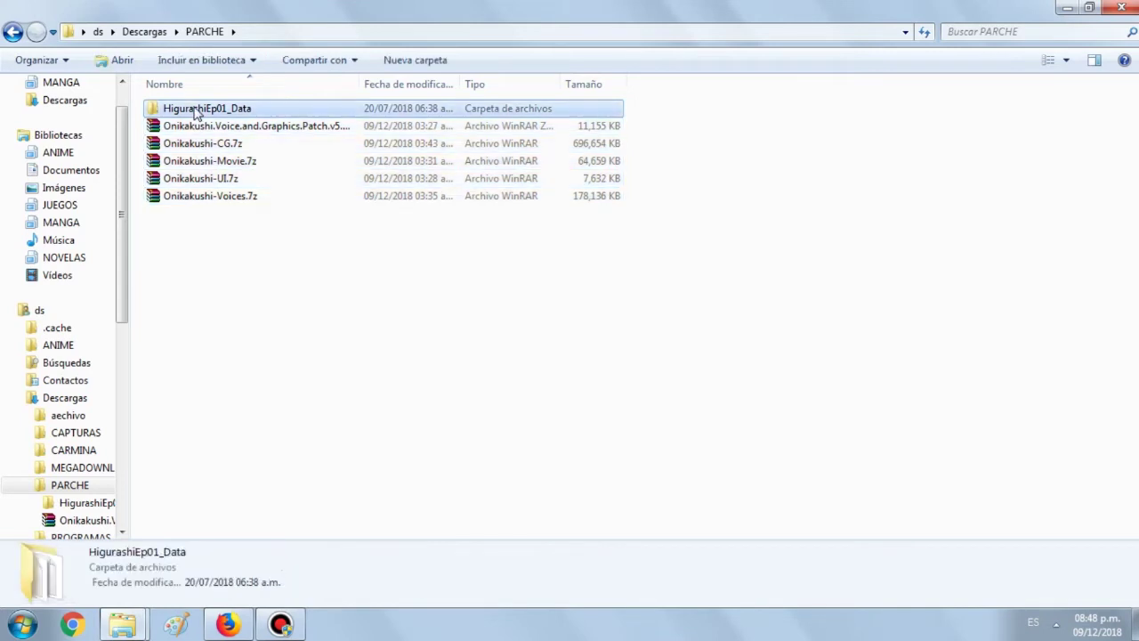
pyautogui.moveTo(227, 294); pyautogui.dragTo(212, 133)
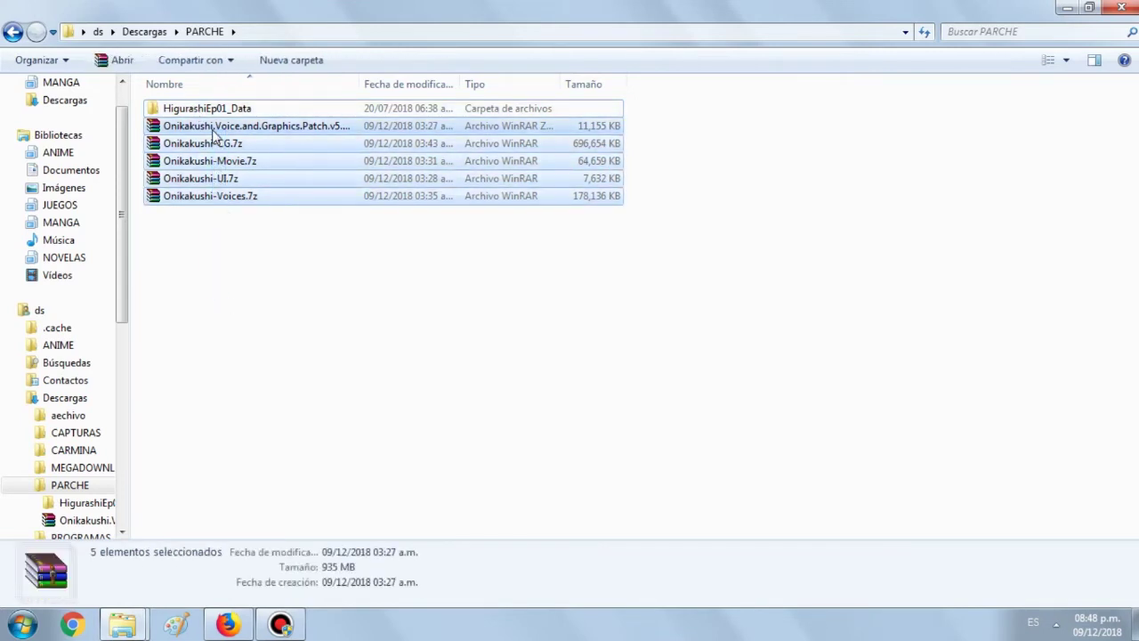
pyautogui.rightClick(211, 130)
pyautogui.click(150, 279)
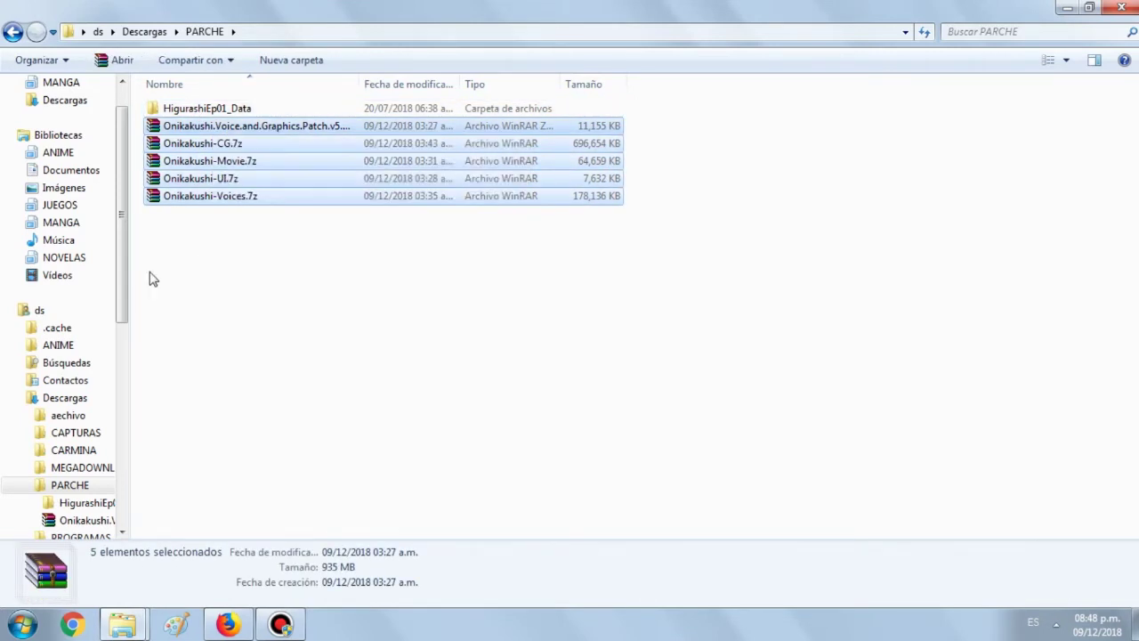
pyautogui.click(150, 279)
pyautogui.click(223, 110)
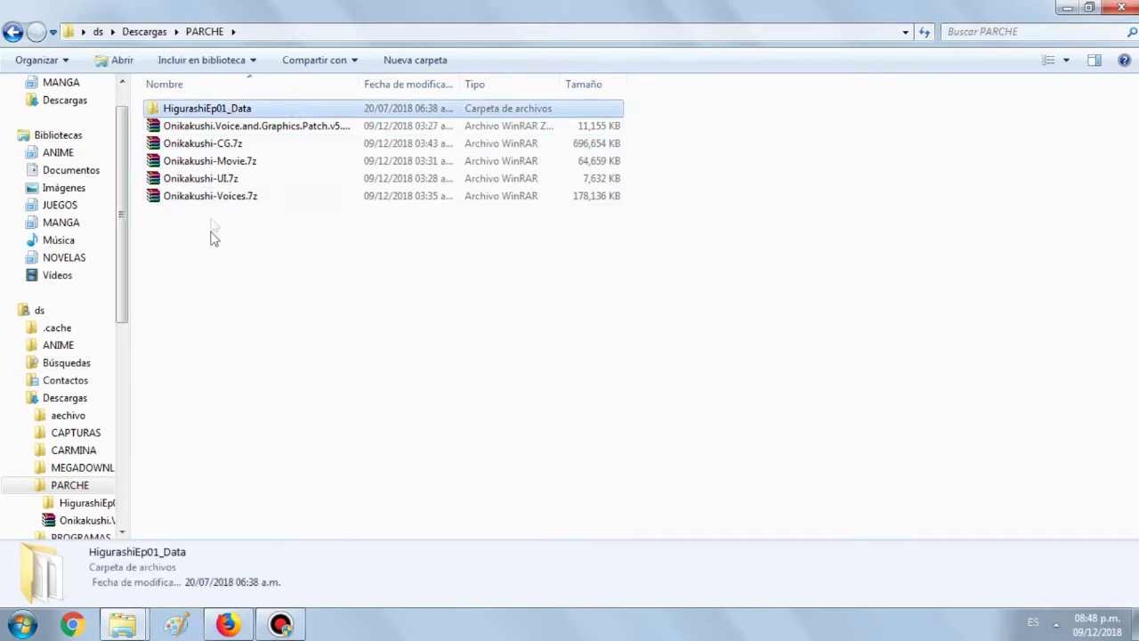
# Step: Inspect the StreamingAssets folder and its movies subfolder inside PARCHE's HigurashiEp01_Data, and return to PARCHE
pyautogui.doubleClick(204, 112)
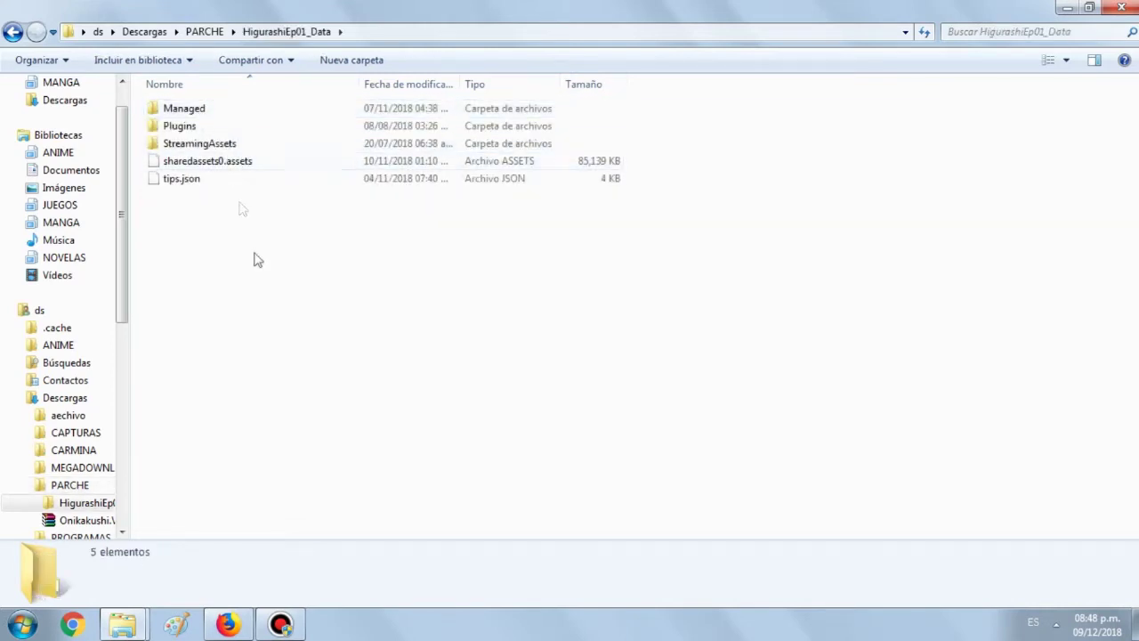
pyautogui.doubleClick(199, 145)
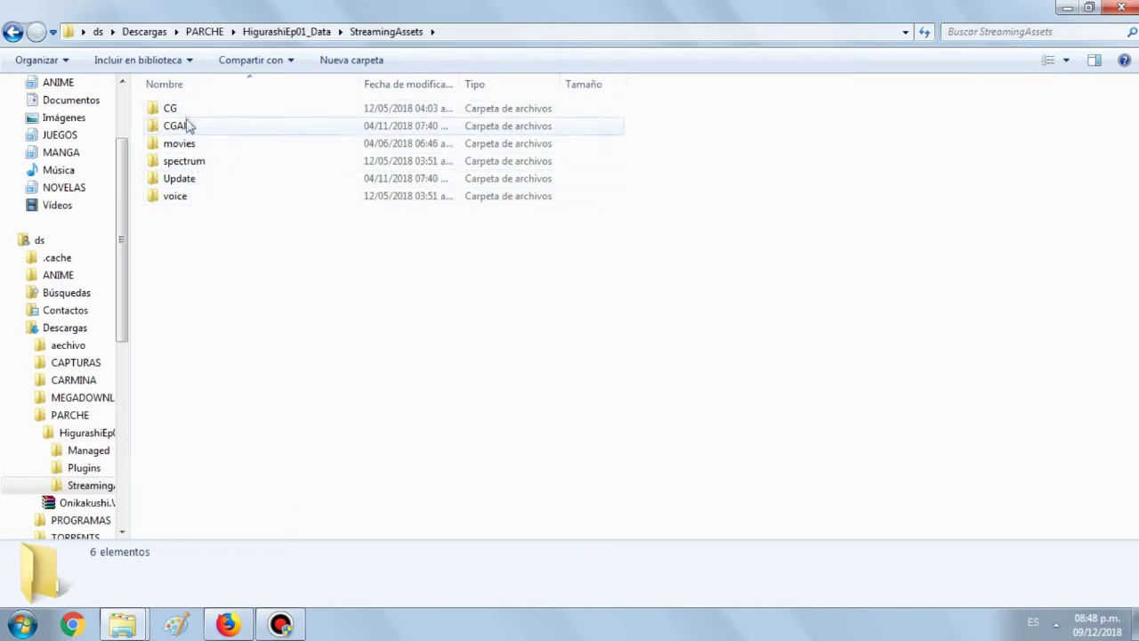
pyautogui.doubleClick(196, 146)
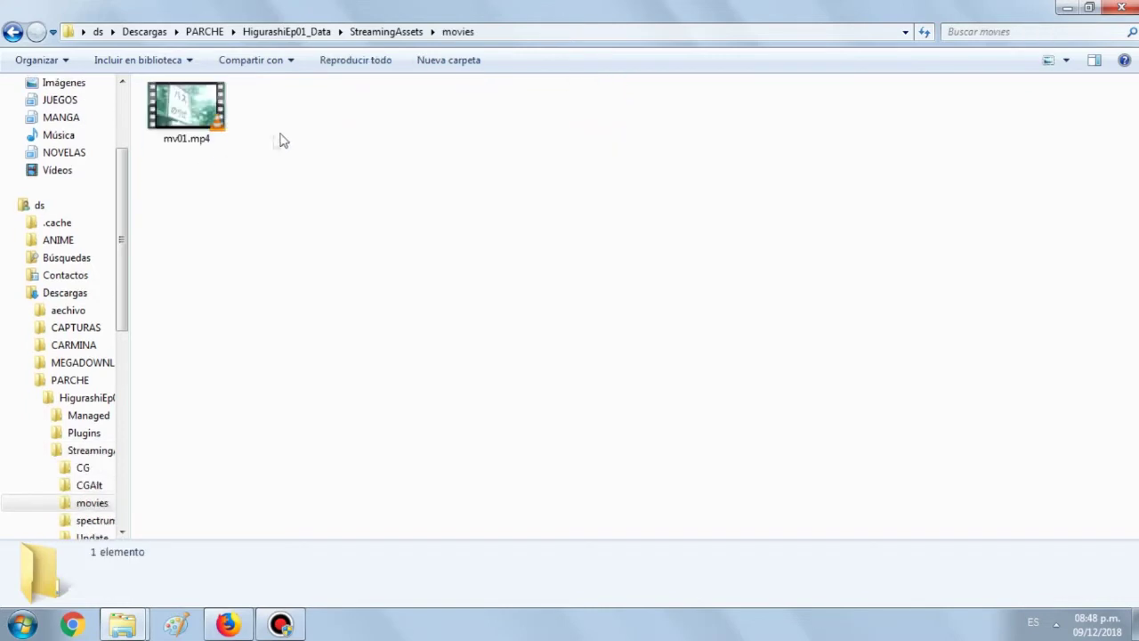
pyautogui.click(12, 32)
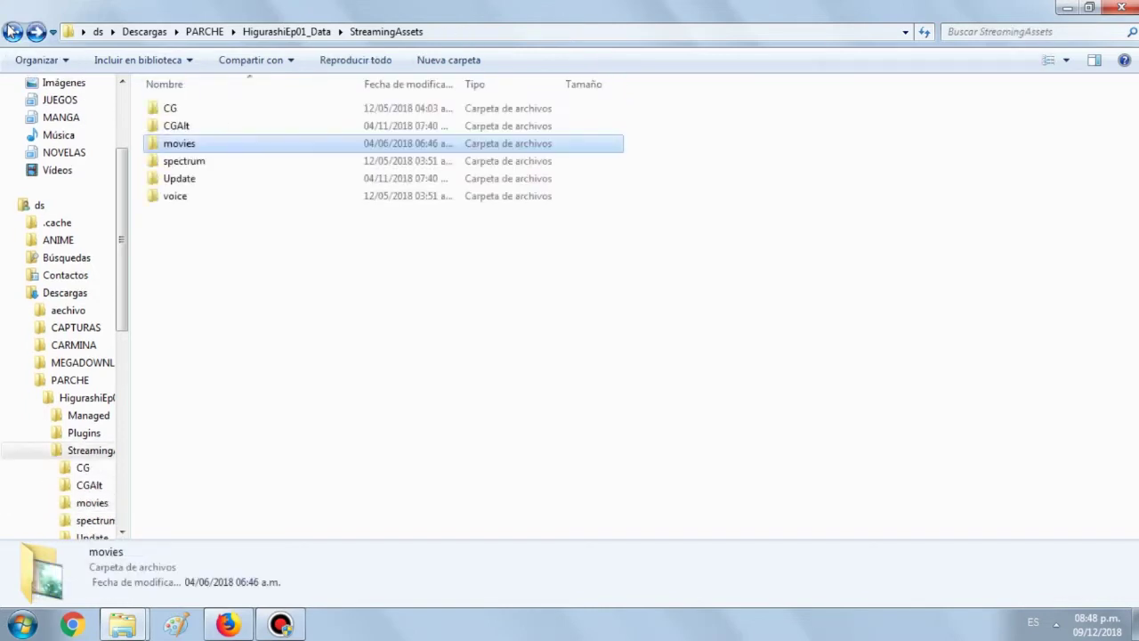
pyautogui.click(267, 294)
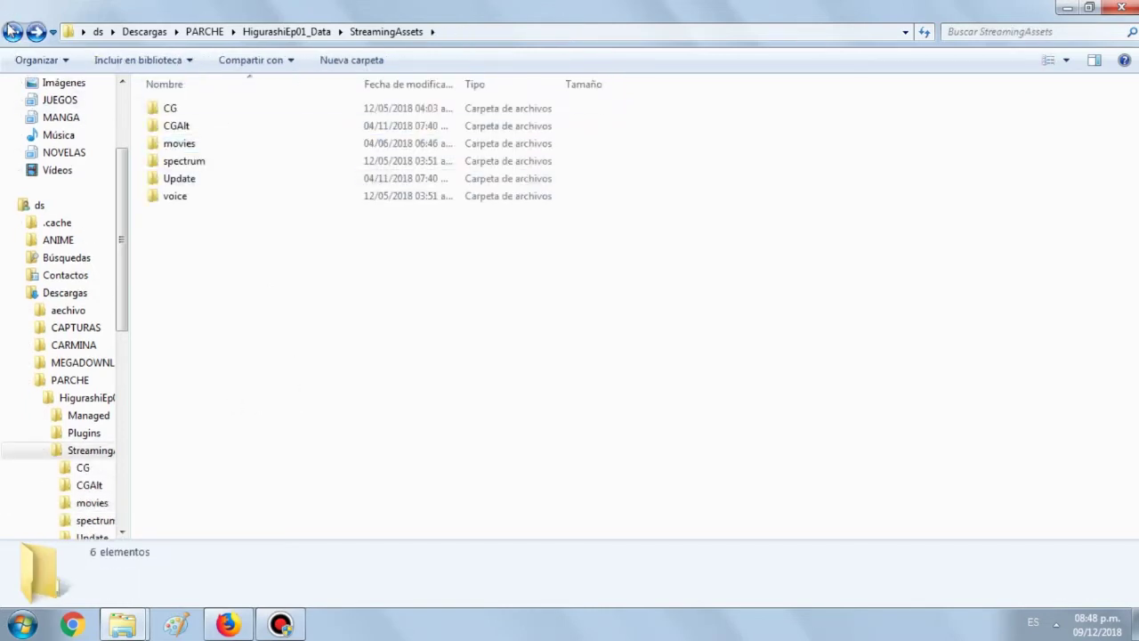
pyautogui.click(11, 32)
pyautogui.click(10, 32)
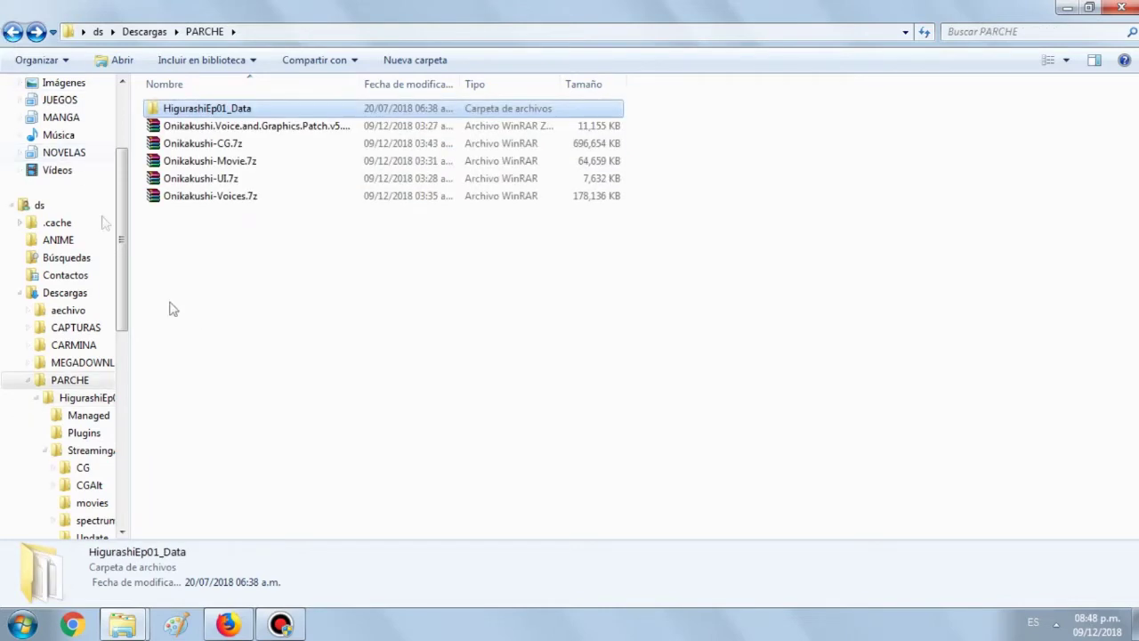
# Step: Cut the HigurashiEp01_Data folder from PARCHE and switch to the Higurashi When They Cry folder window
pyautogui.click(278, 338)
pyautogui.click(235, 108)
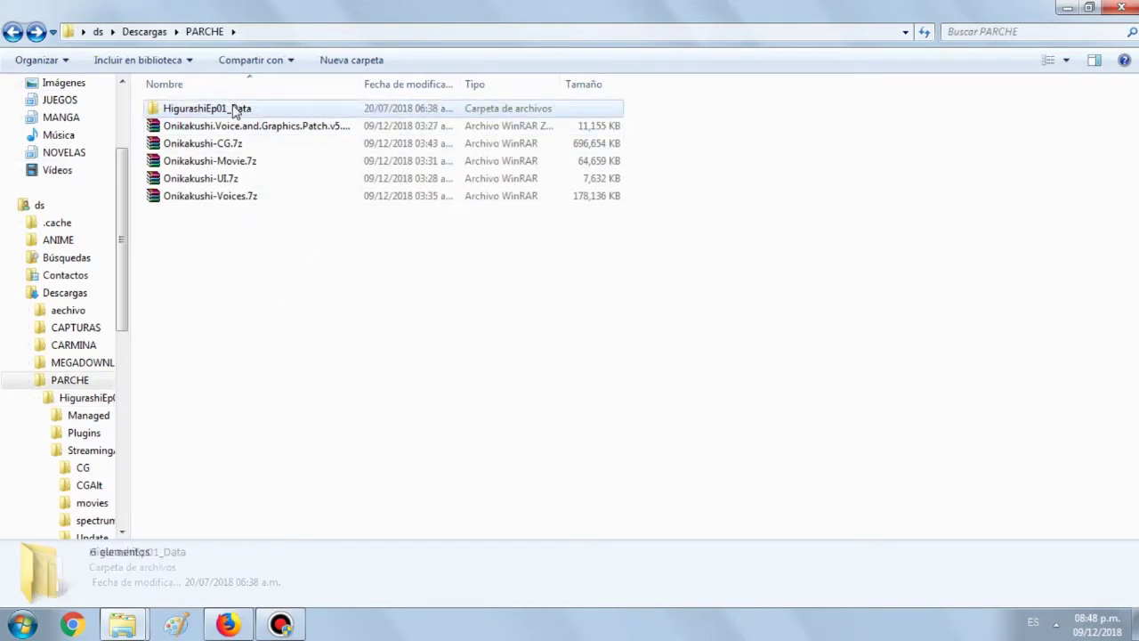
pyautogui.rightClick(235, 109)
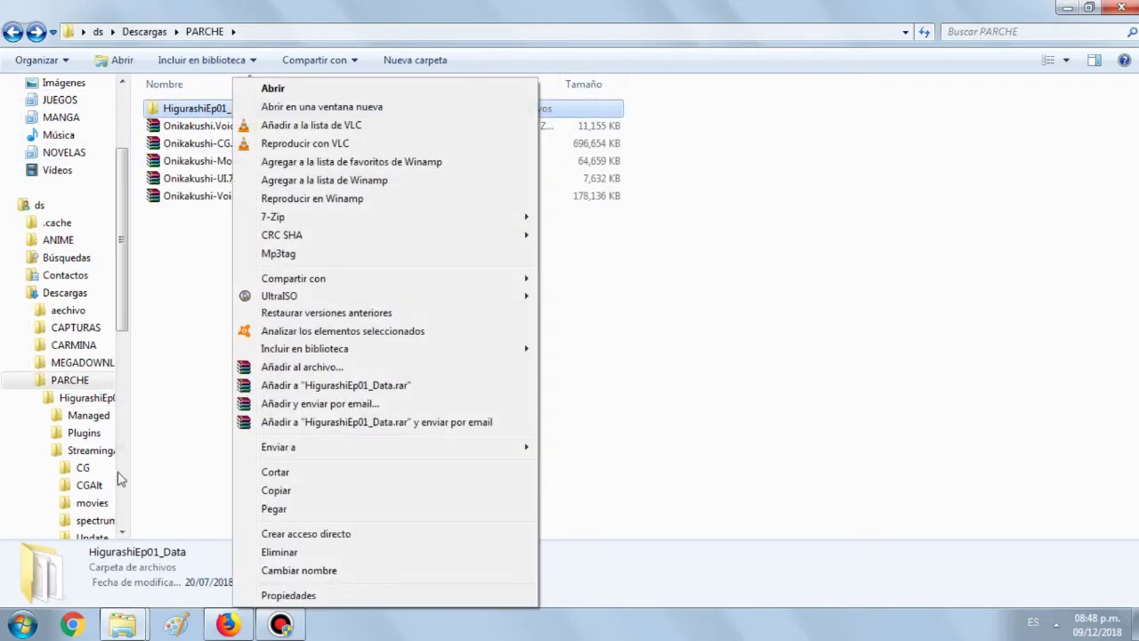
pyautogui.click(296, 472)
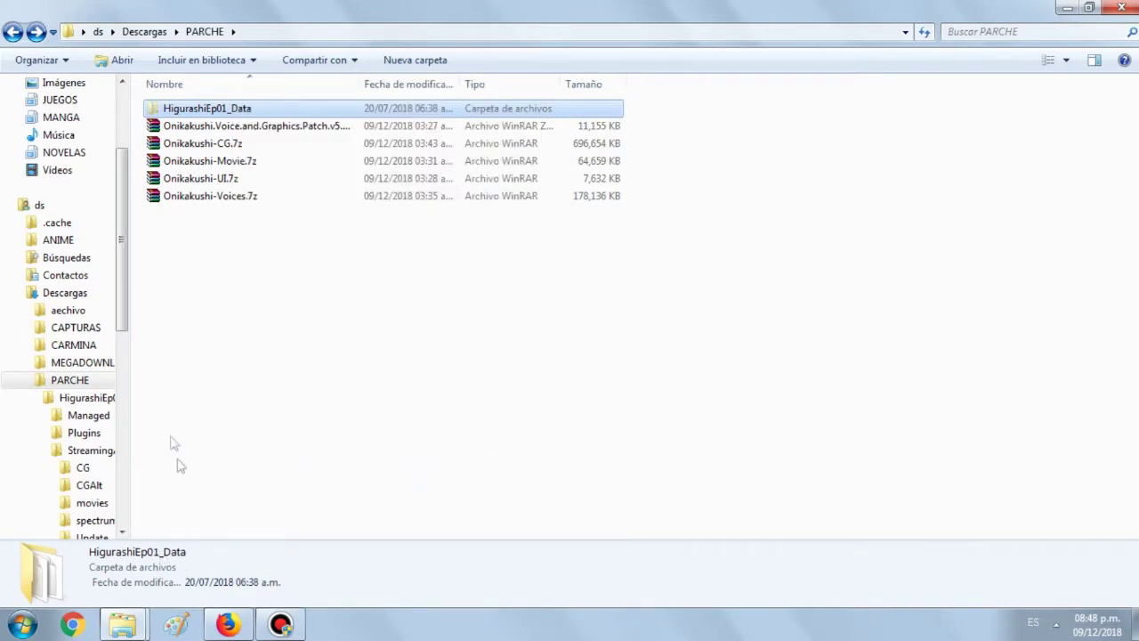
pyautogui.moveTo(141, 628)
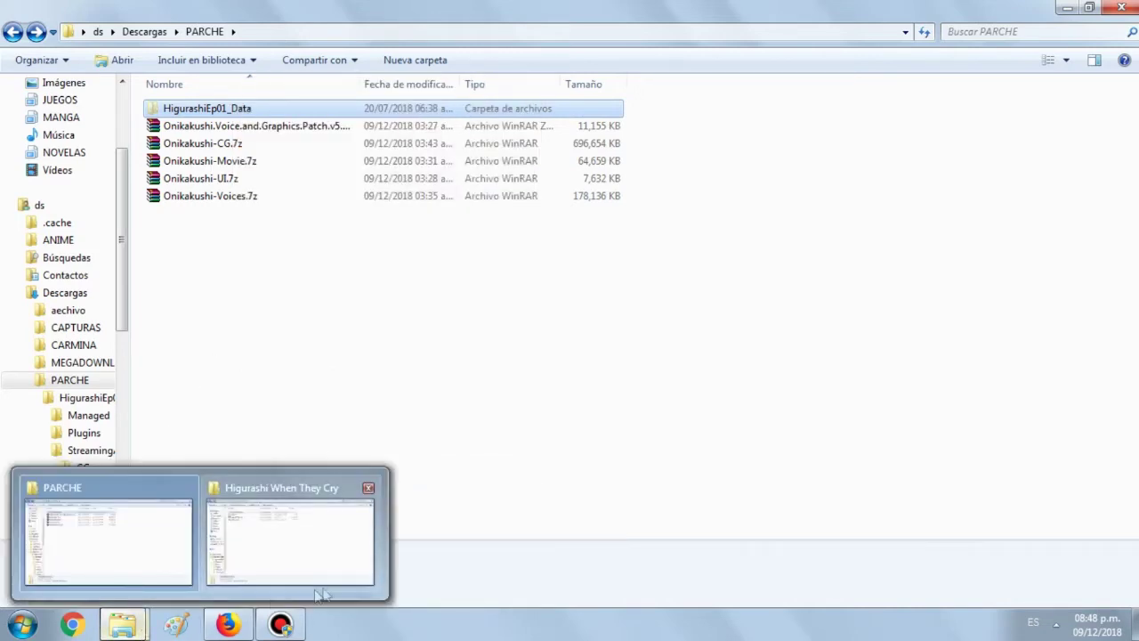
pyautogui.click(321, 545)
# Step: Paste HigurashiEp01_Data into the Higurashi When They Cry folder, merging all matching folders and replacing conflicting files such as sharedassets0.assets
pyautogui.click(293, 384)
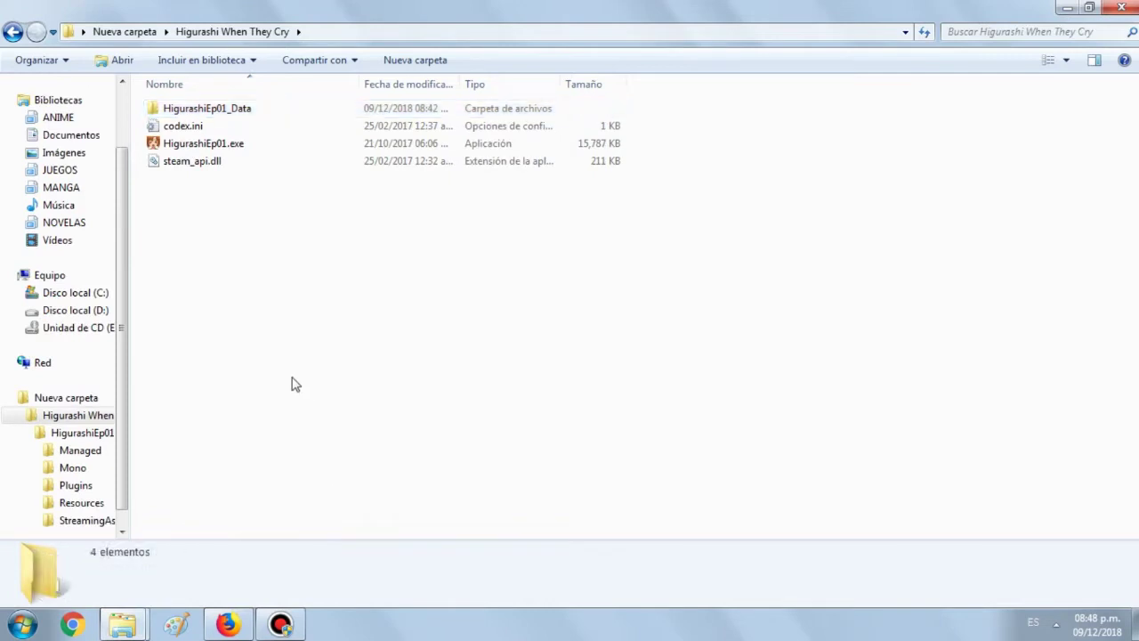
pyautogui.click(238, 114)
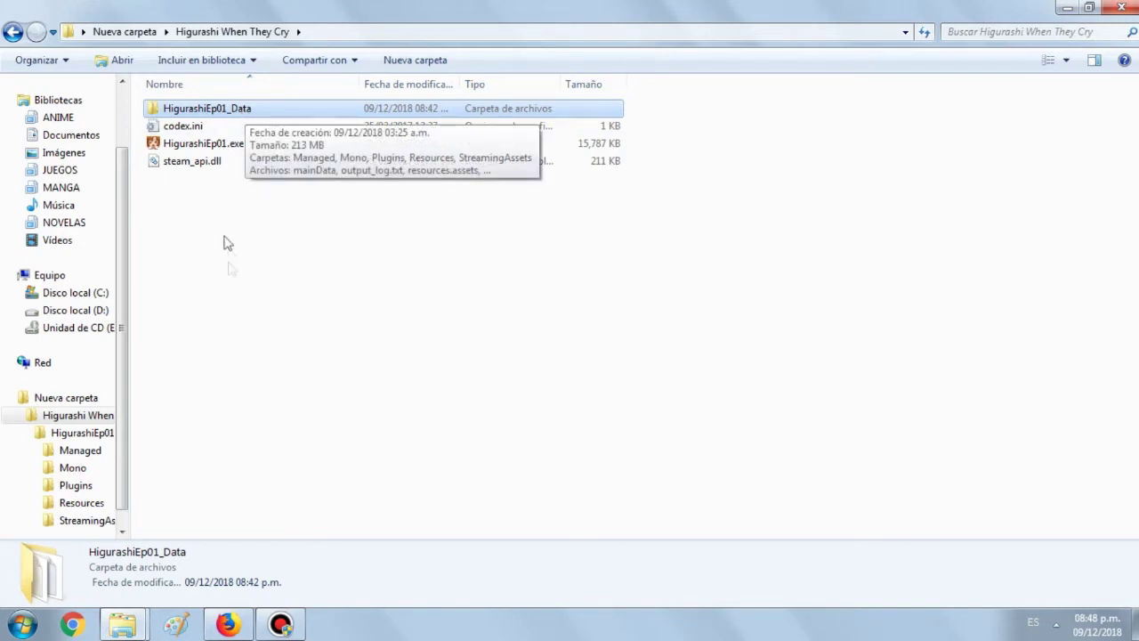
pyautogui.click(348, 300)
pyautogui.rightClick(273, 242)
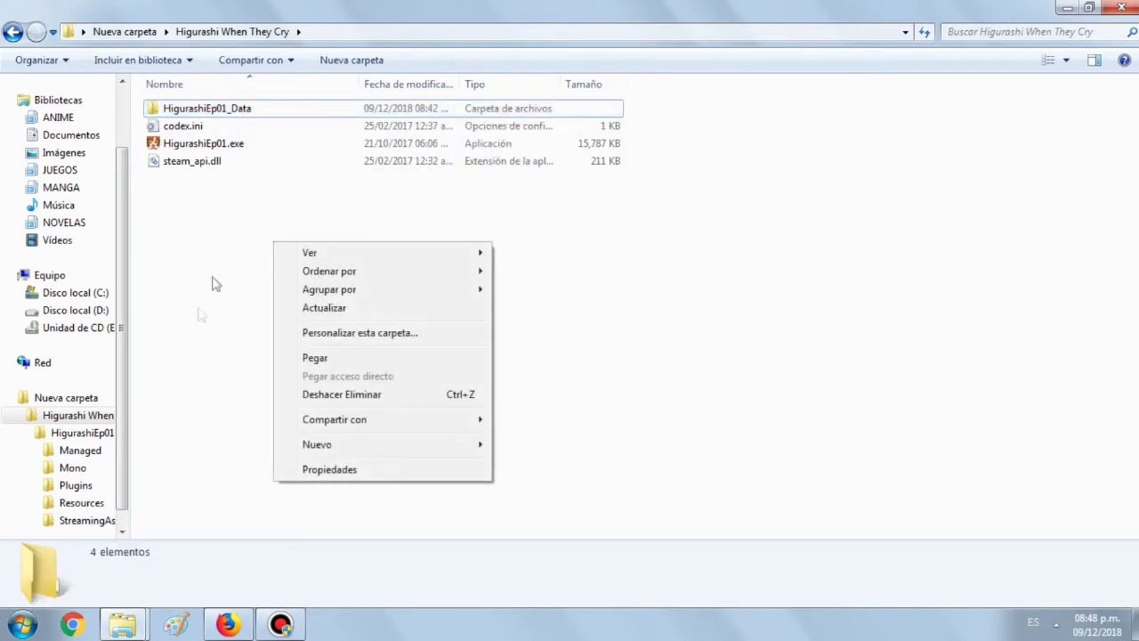
pyautogui.click(341, 360)
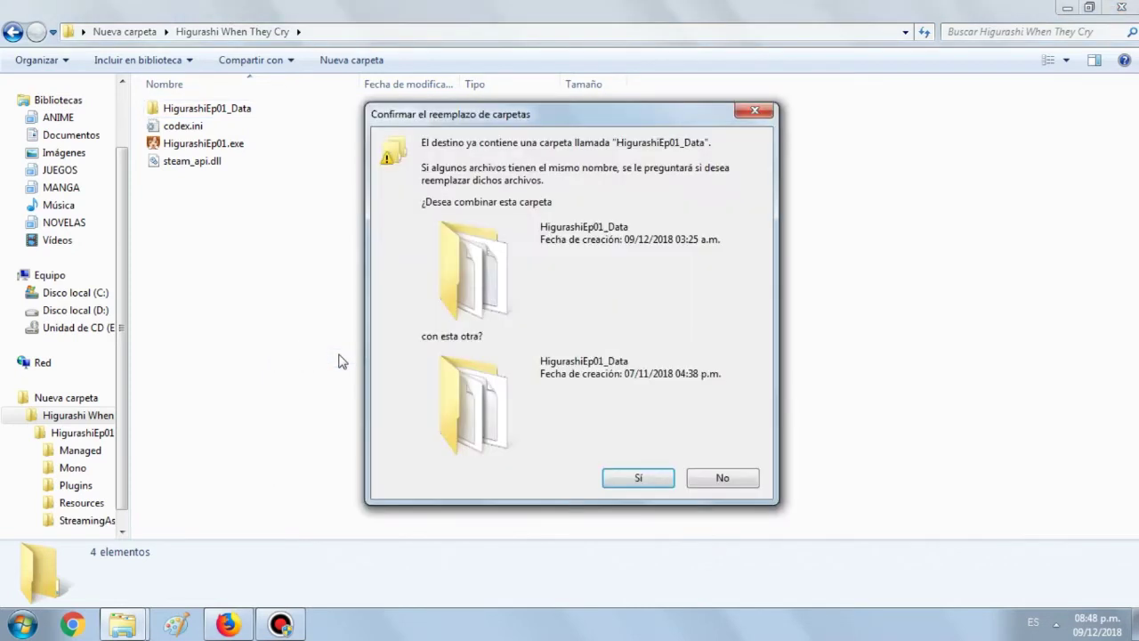
pyautogui.click(638, 481)
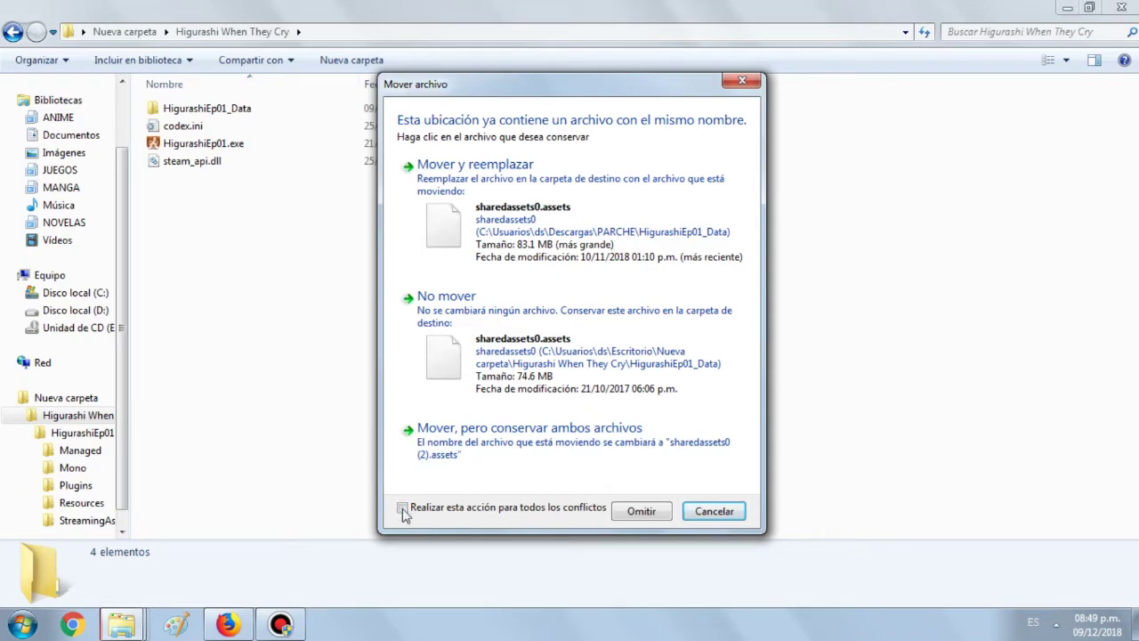
pyautogui.click(504, 207)
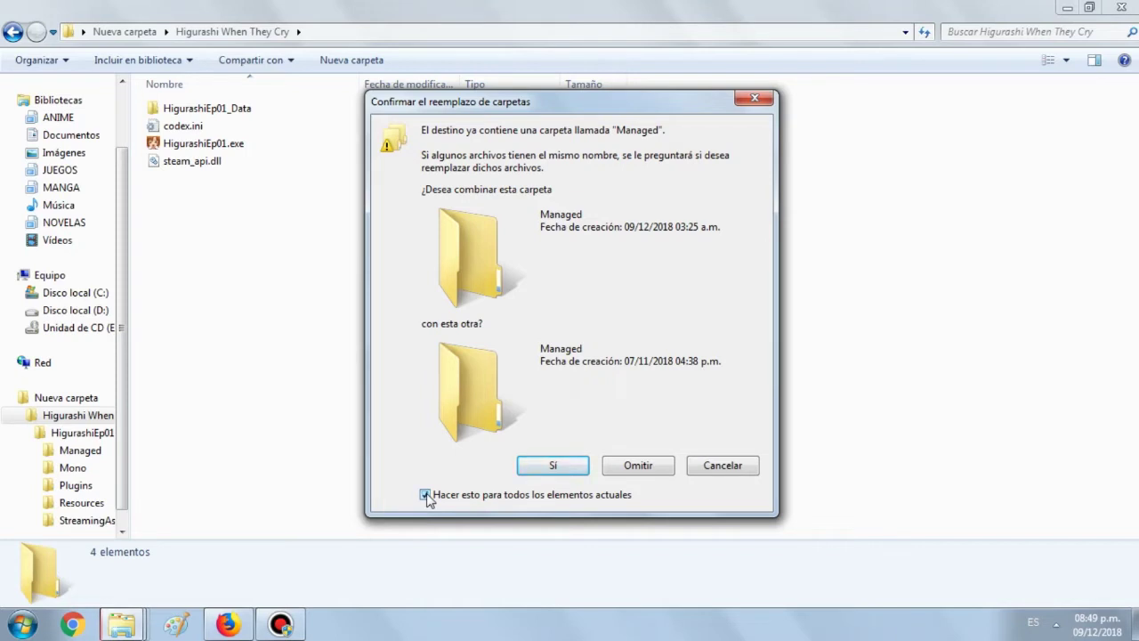
pyautogui.click(553, 466)
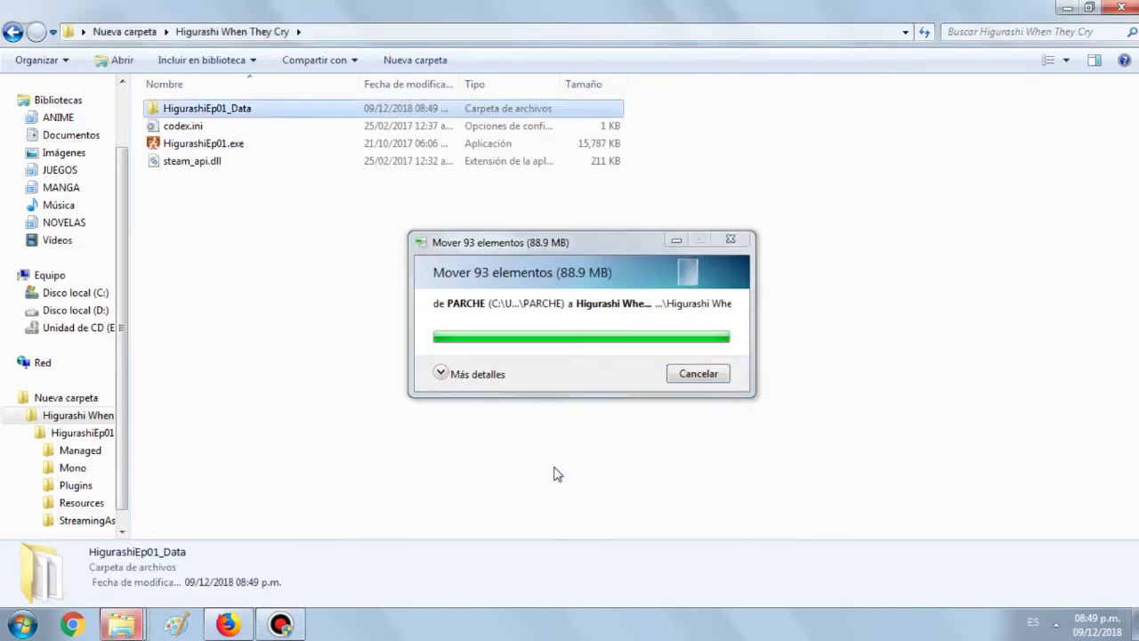
pyautogui.click(258, 343)
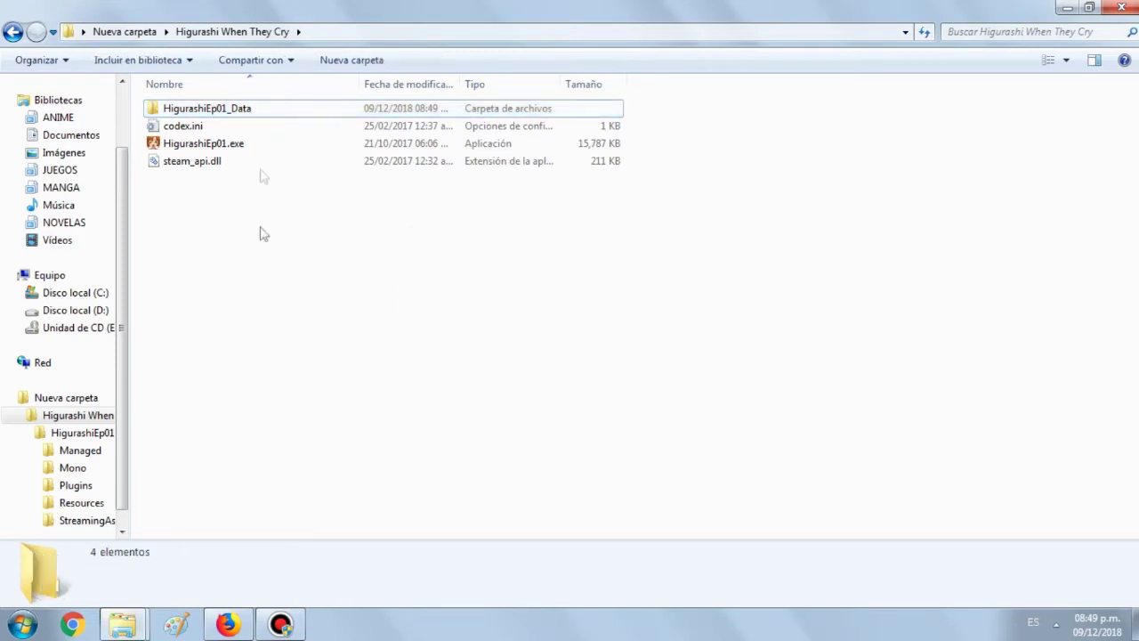
# Step: Check the merged contents of HigurashiEp01_Data, return to the Higurashi When They Cry folder and clear the selection
pyautogui.doubleClick(252, 114)
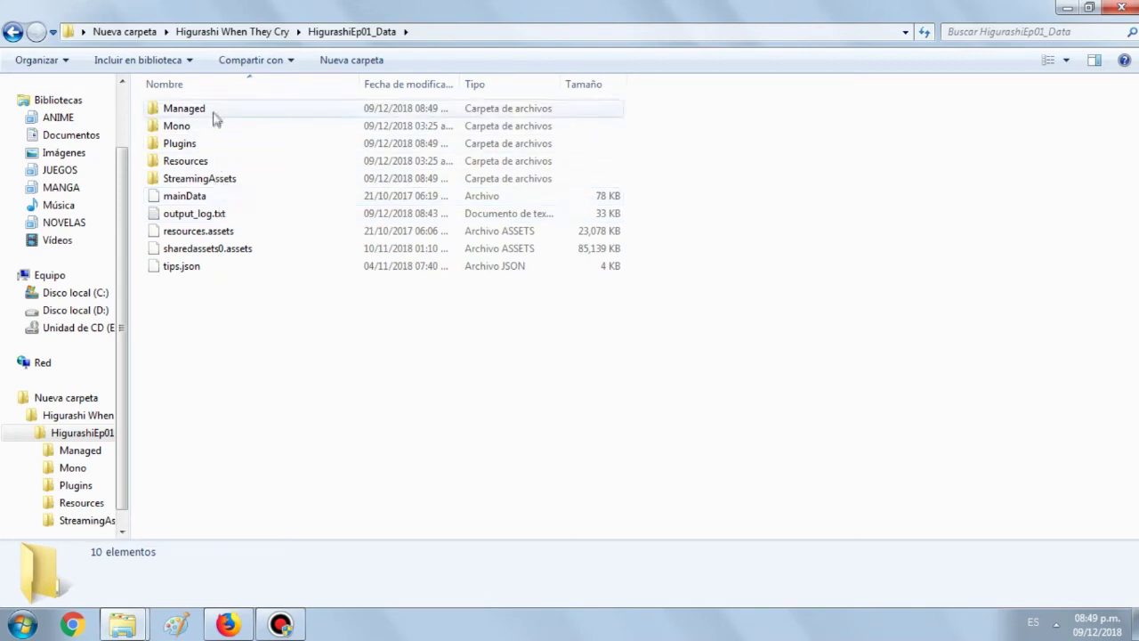
pyautogui.click(11, 32)
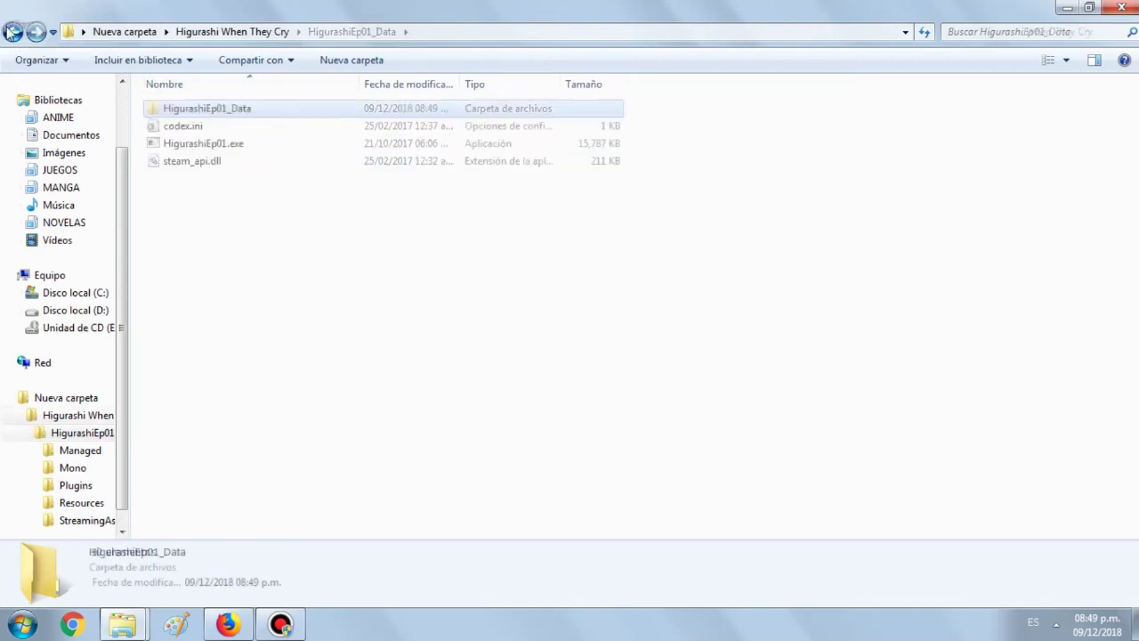
pyautogui.click(276, 325)
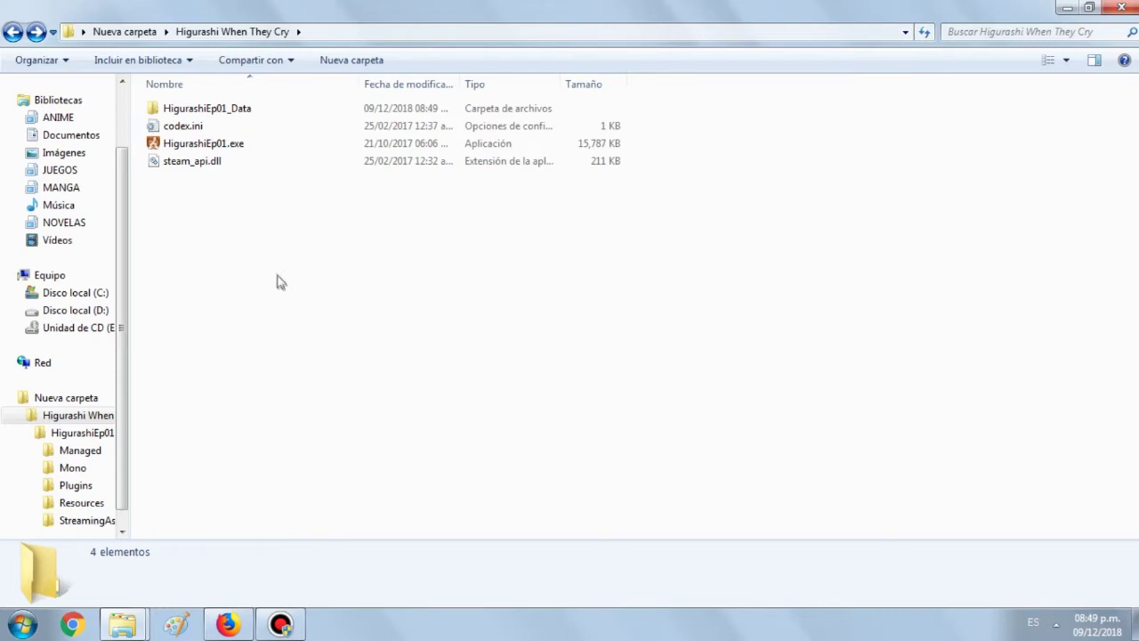
# Step: Launch HigurashiEp01.exe, reposition its game window and skip the opening video to reach the title menu
pyautogui.doubleClick(230, 145)
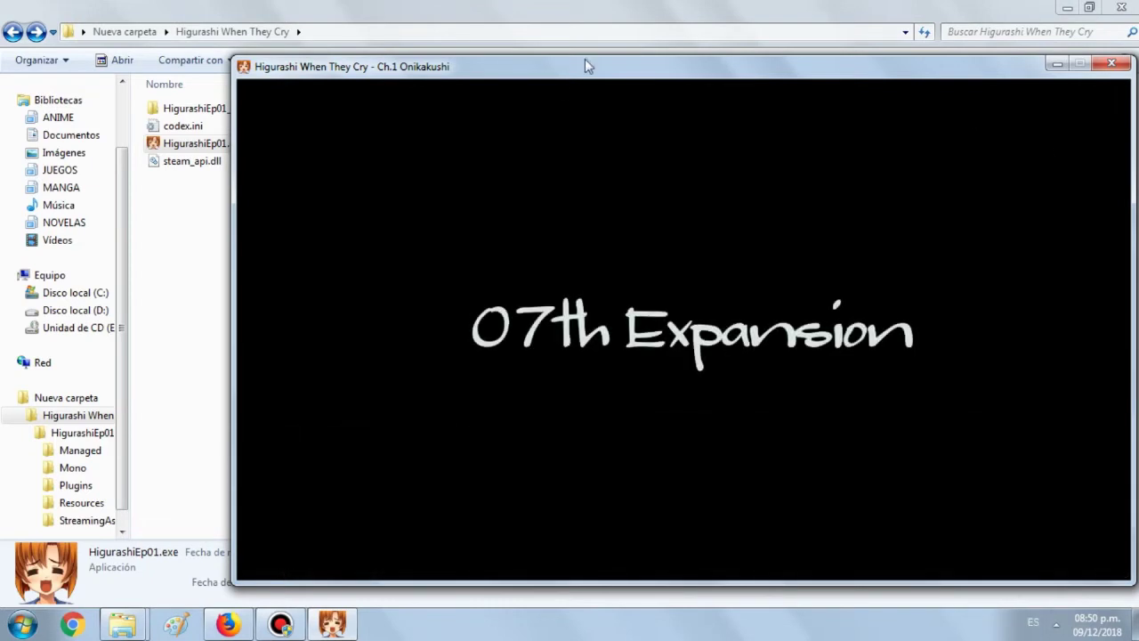
pyautogui.moveTo(586, 69); pyautogui.dragTo(501, 51)
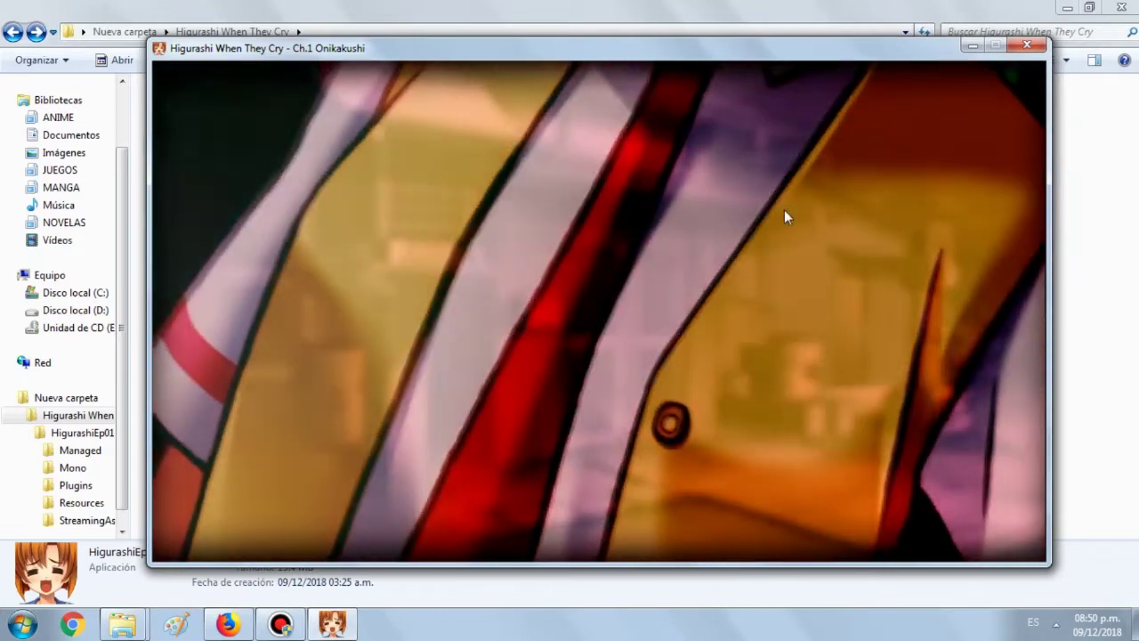
pyautogui.click(784, 209)
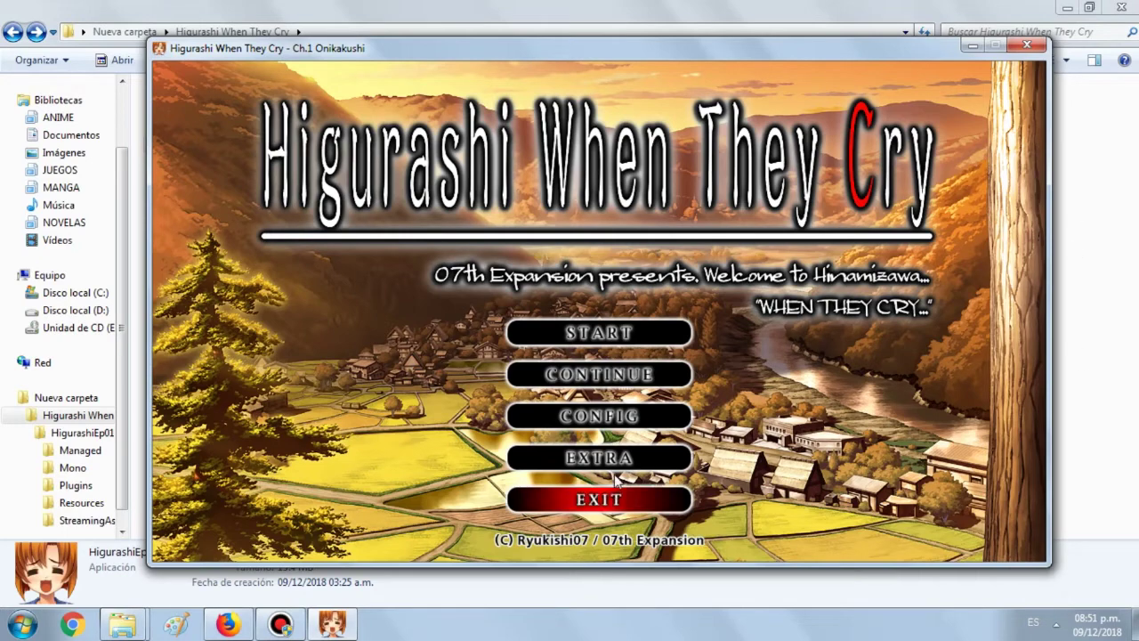
# Step: View Rena's opening line in the review session of the patched Onikakushi game, and quit the game
pyautogui.click(605, 498)
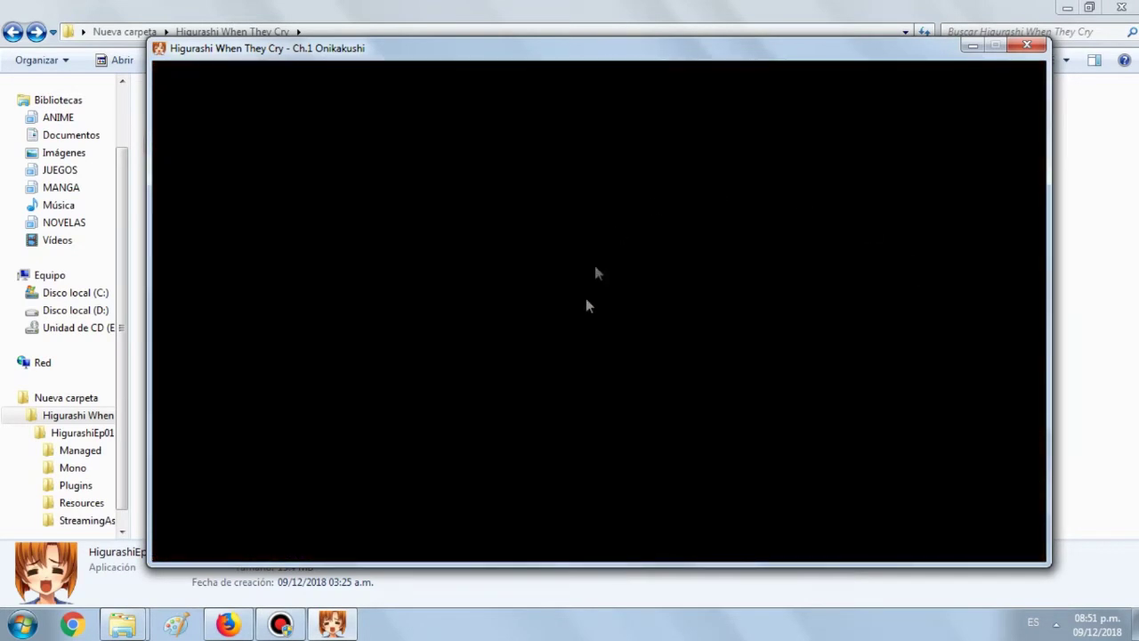
pyautogui.click(588, 217)
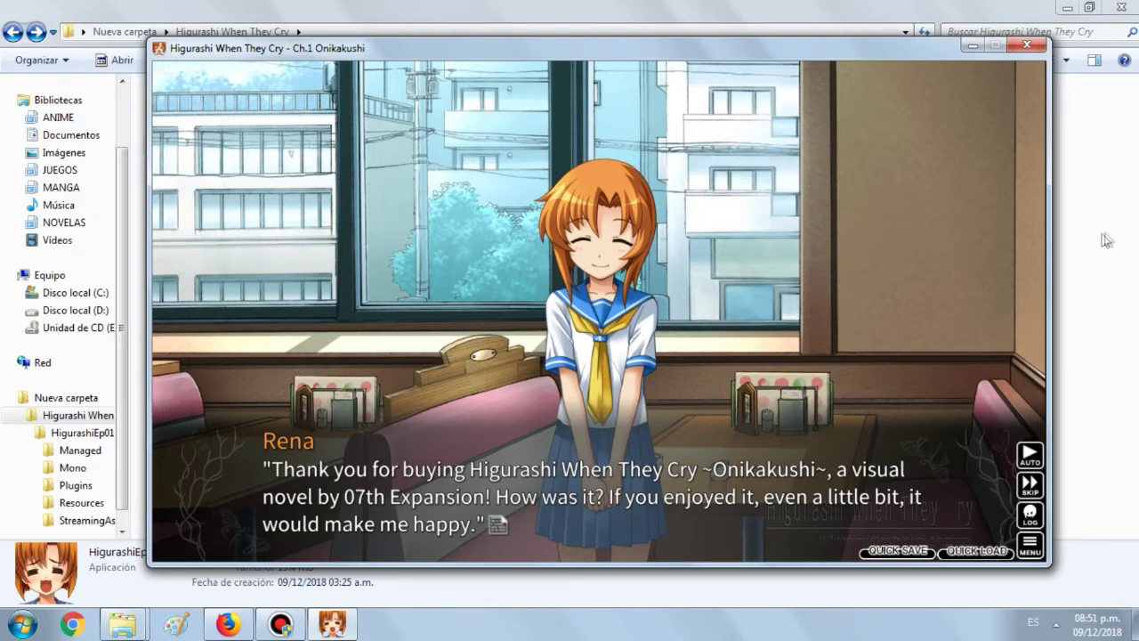
pyautogui.click(1026, 47)
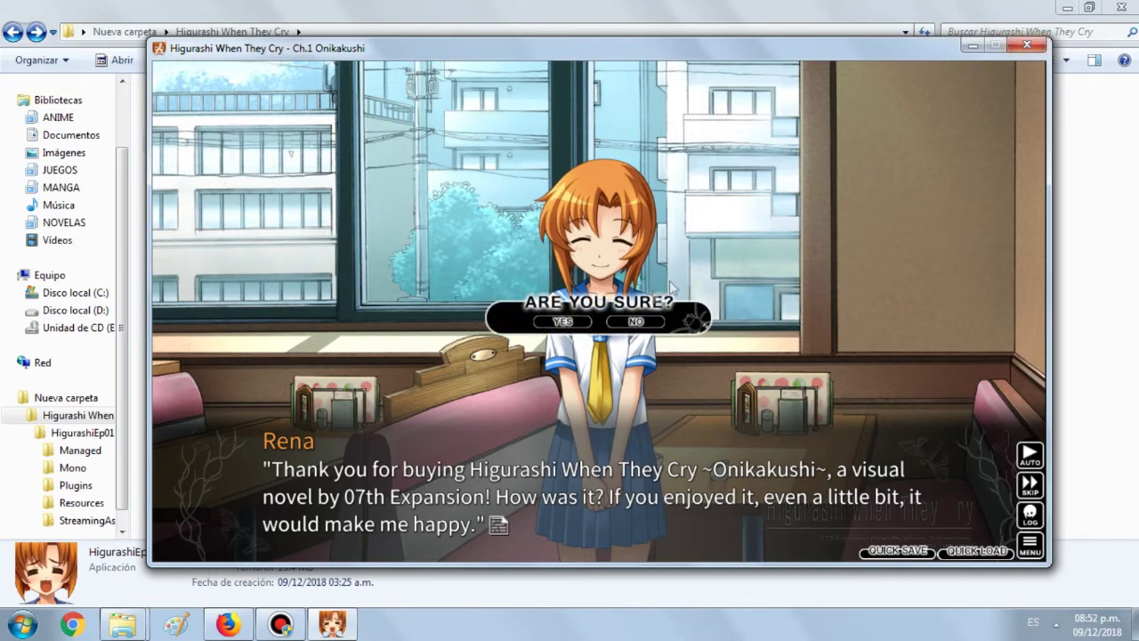
pyautogui.click(562, 322)
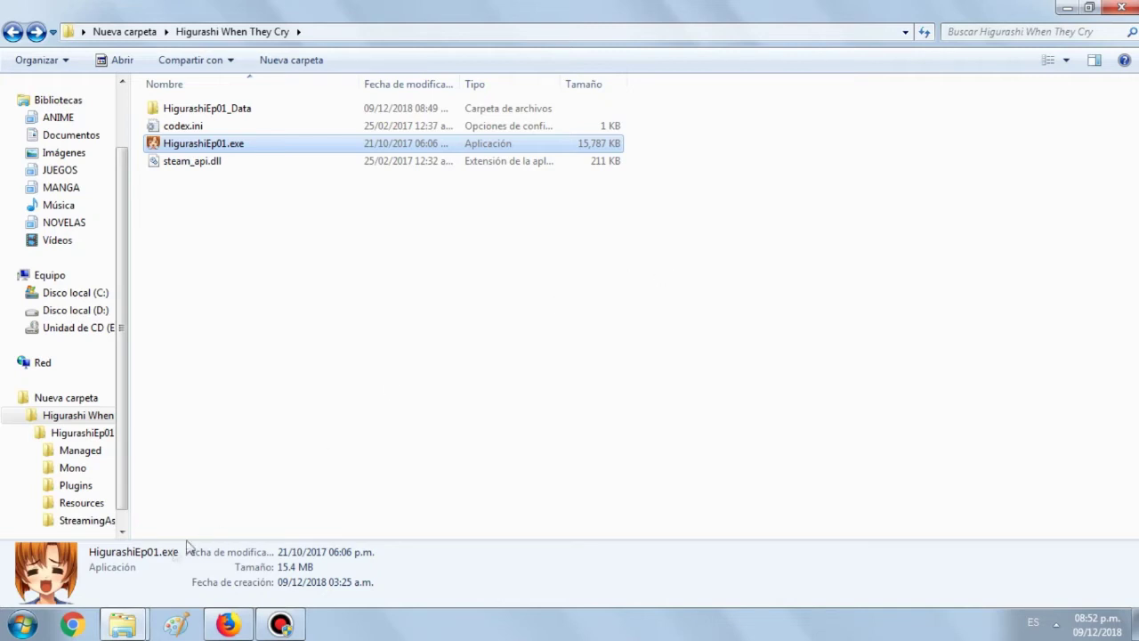
# Step: Switch to Firefox and examine the Question and Answer Arcs download table on the 07th-mod GitHub page
pyautogui.moveTo(228, 625)
pyautogui.click(279, 561)
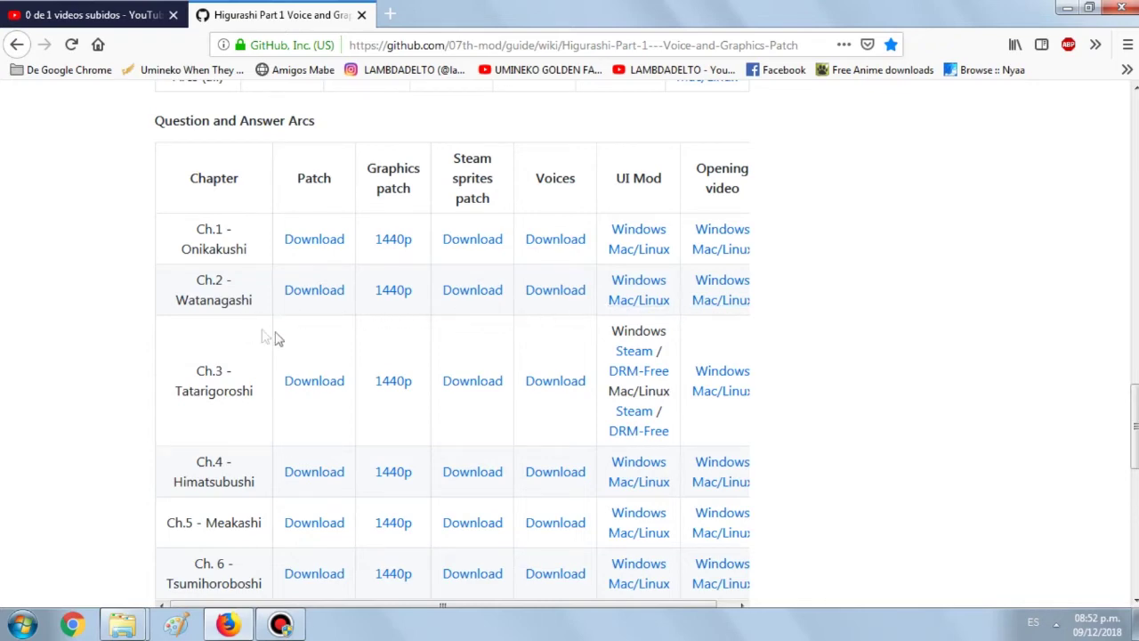
pyautogui.scroll(-5, 317, 463)
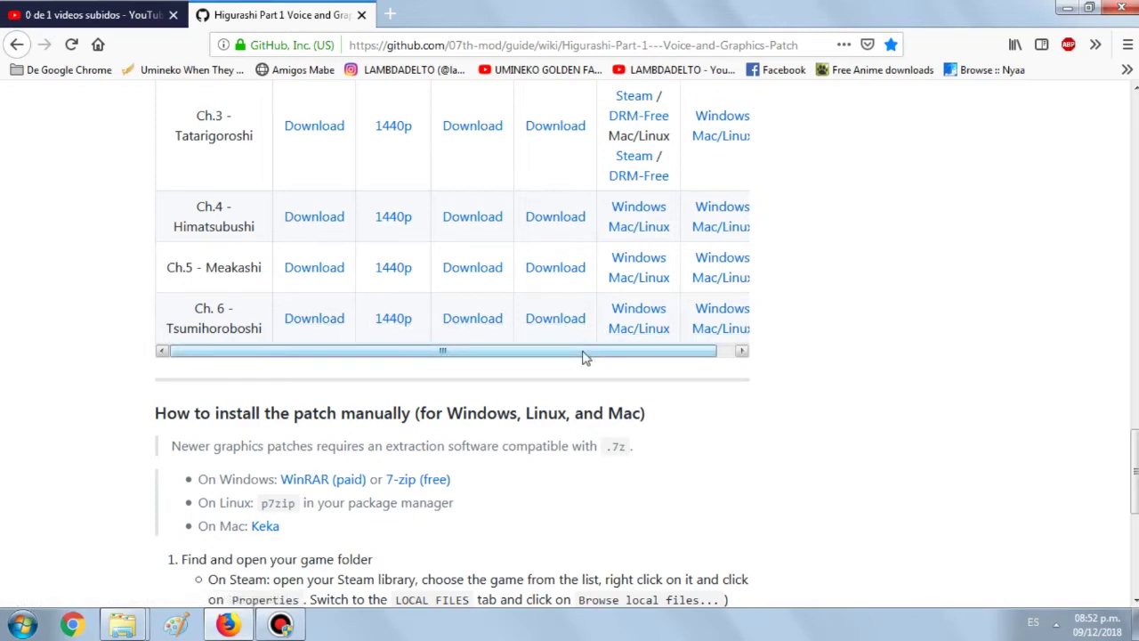
pyautogui.scroll(6, 522, 318)
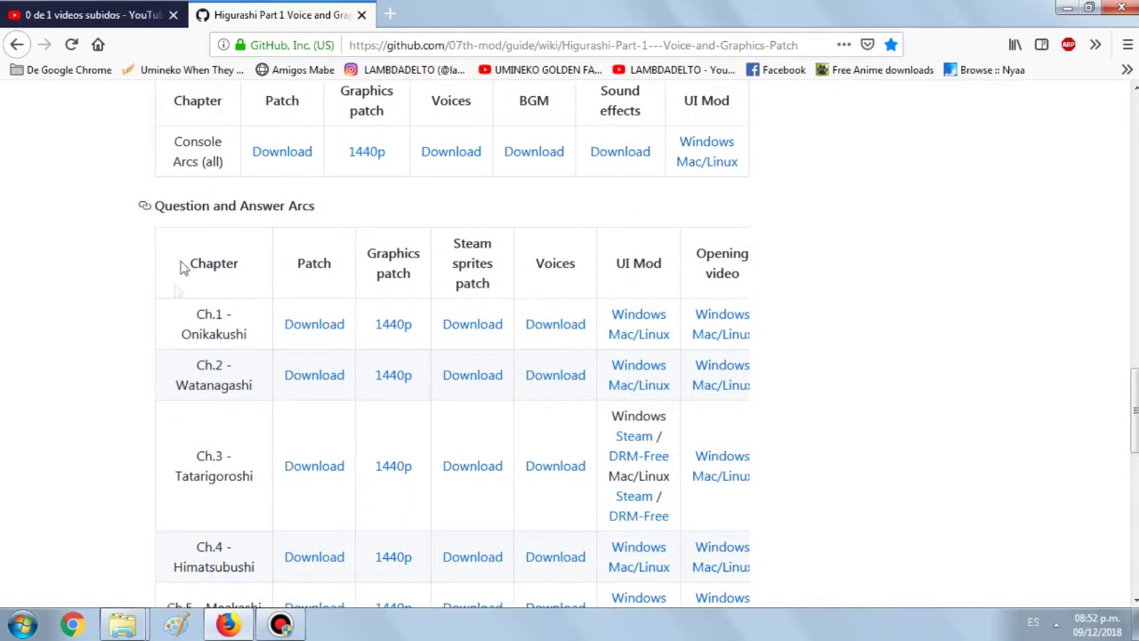
pyautogui.scroll(-2, 392, 380)
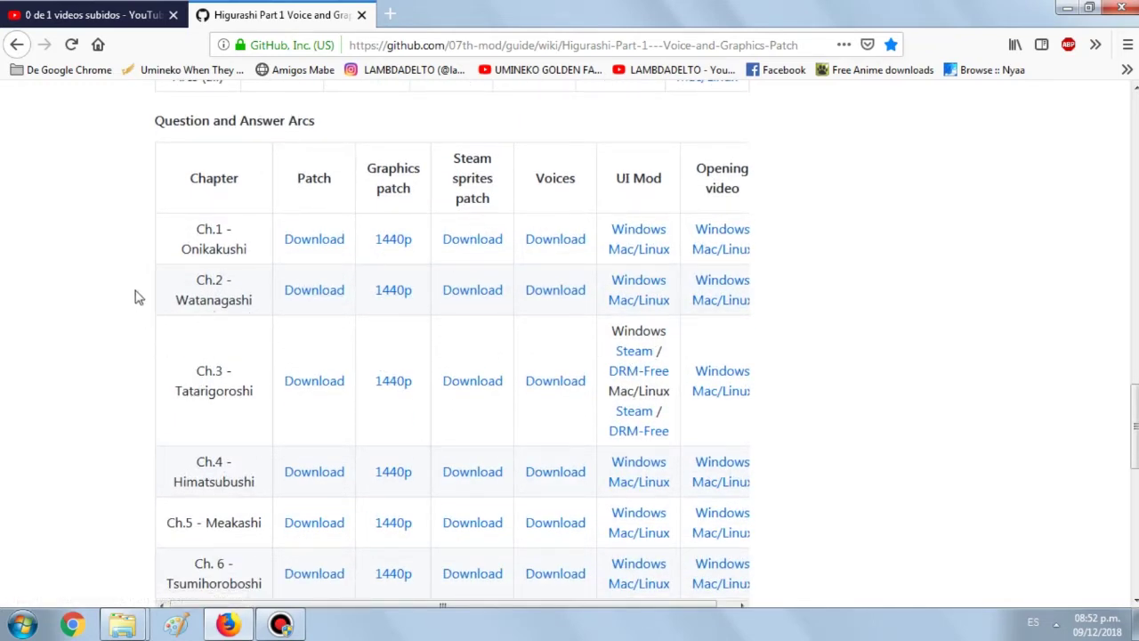
pyautogui.scroll(-1, 168, 287)
pyautogui.scroll(3, 169, 287)
pyautogui.scroll(-2, 169, 287)
pyautogui.scroll(1, 594, 203)
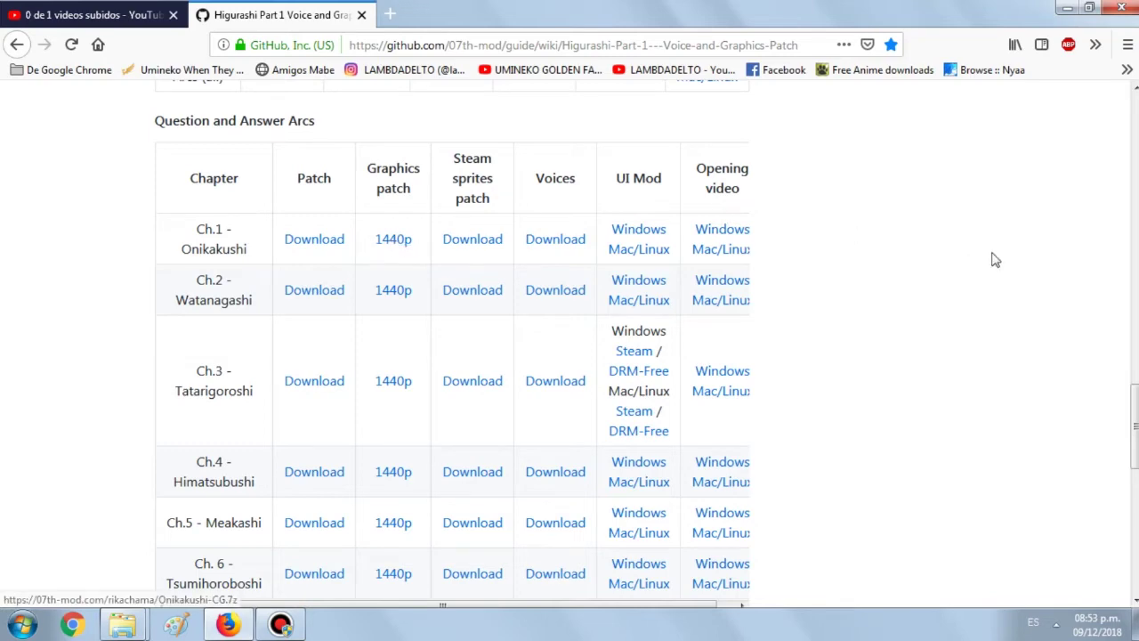
pyautogui.scroll(-3, 890, 300)
pyautogui.scroll(3, 893, 303)
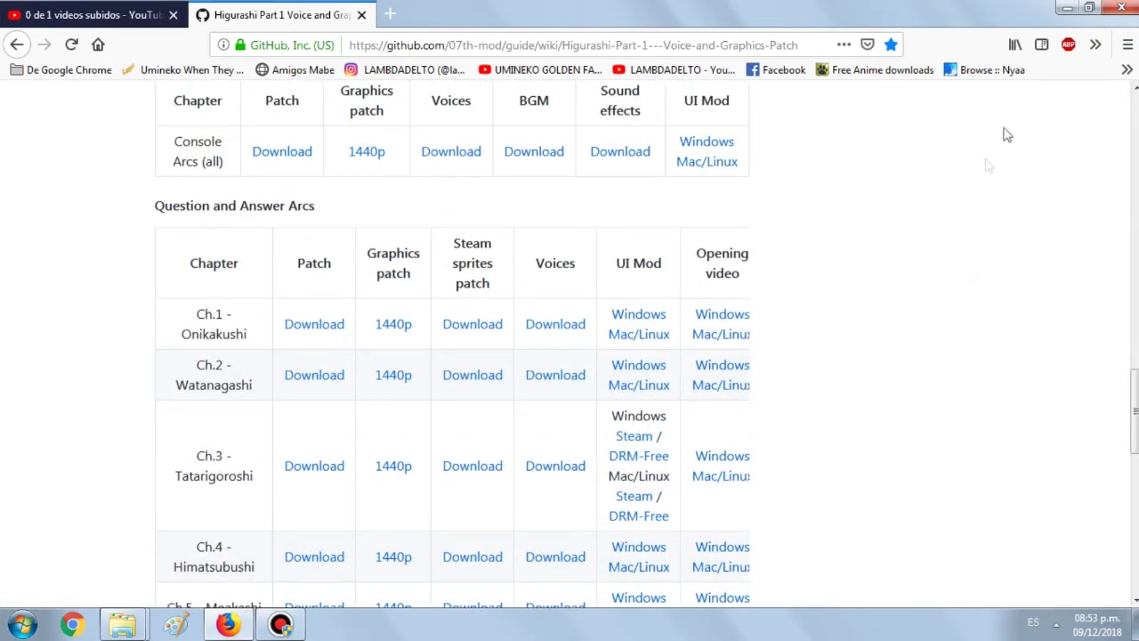
# Step: Minimize the open windows to reach the desktop and bring up the Higurashi 04 - Himatsubushi folder window
pyautogui.click(1067, 7)
pyautogui.click(1067, 7)
pyautogui.click(1067, 7)
pyautogui.click(1067, 7)
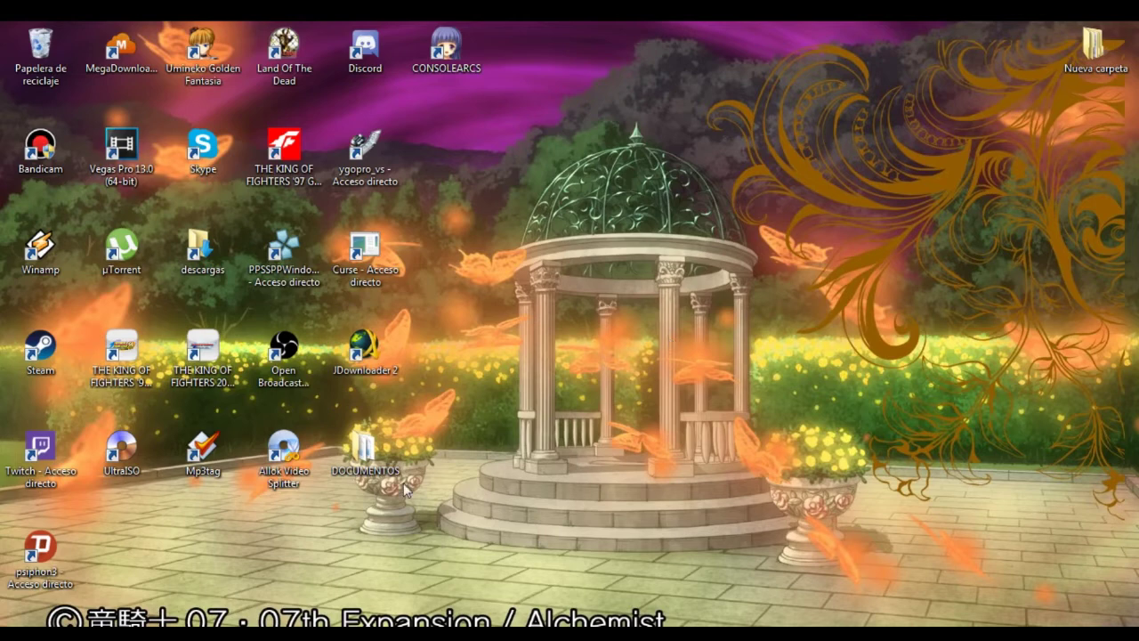
pyautogui.moveTo(291, 633)
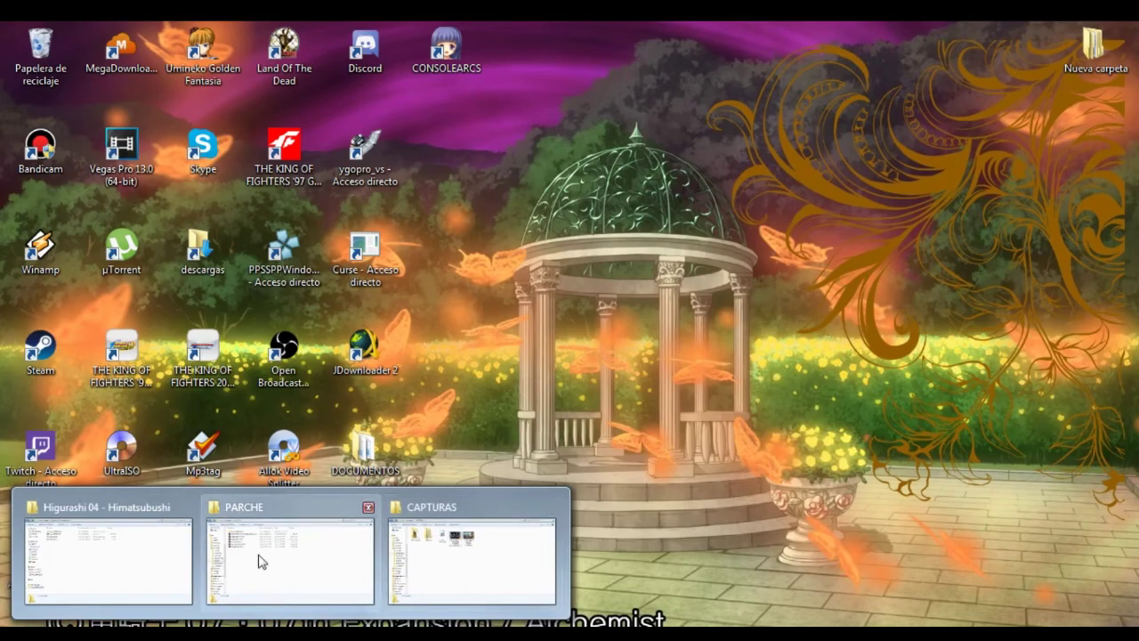
pyautogui.click(143, 561)
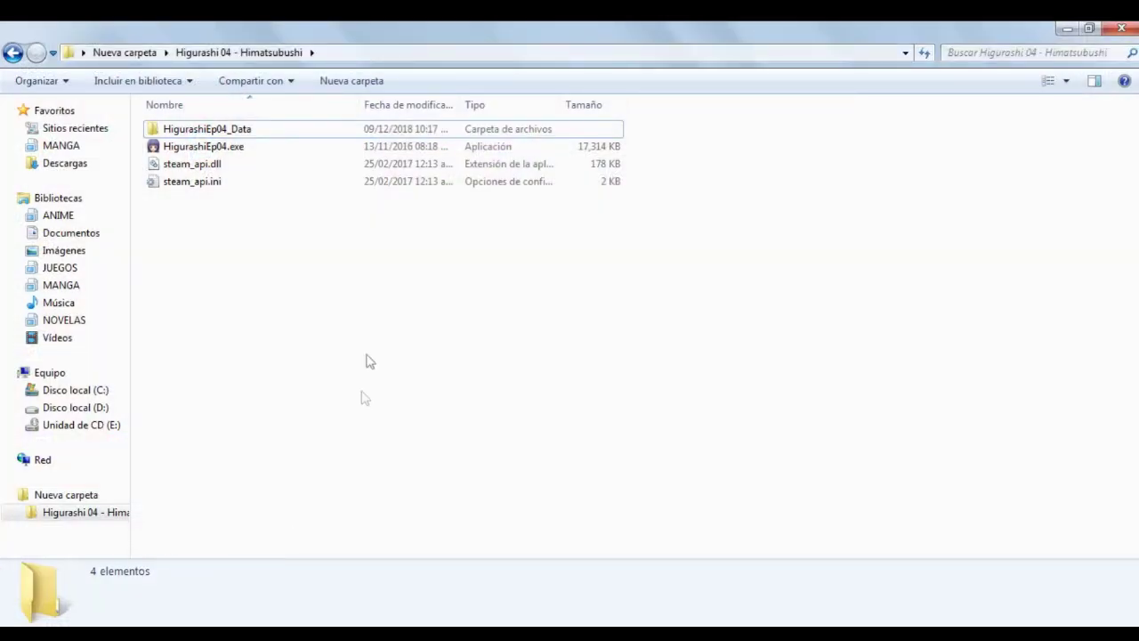
# Step: Launch HigurashiEp04.exe, reposition its game window and start the All-Cast Review Session from the extras
pyautogui.doubleClick(220, 153)
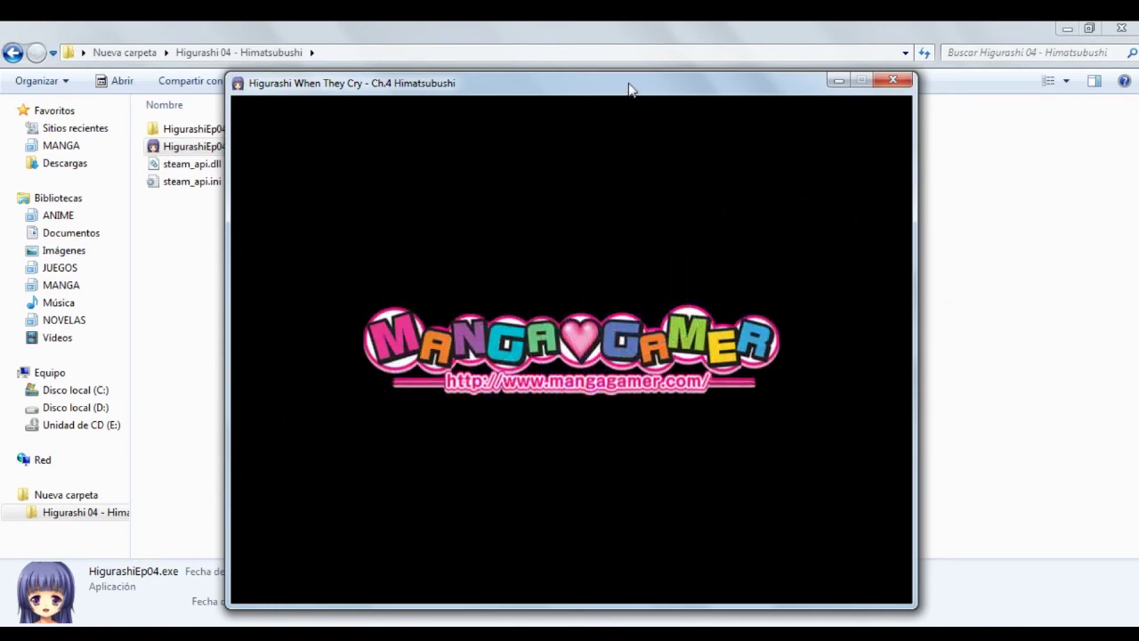
pyautogui.moveTo(628, 89); pyautogui.dragTo(631, 58)
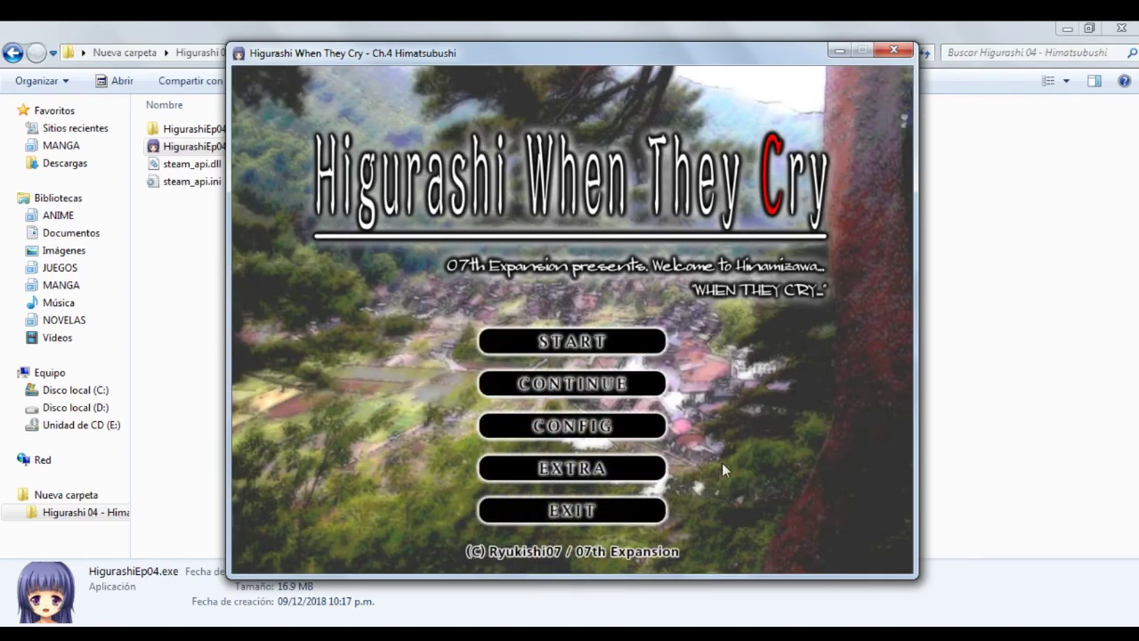
pyautogui.click(572, 469)
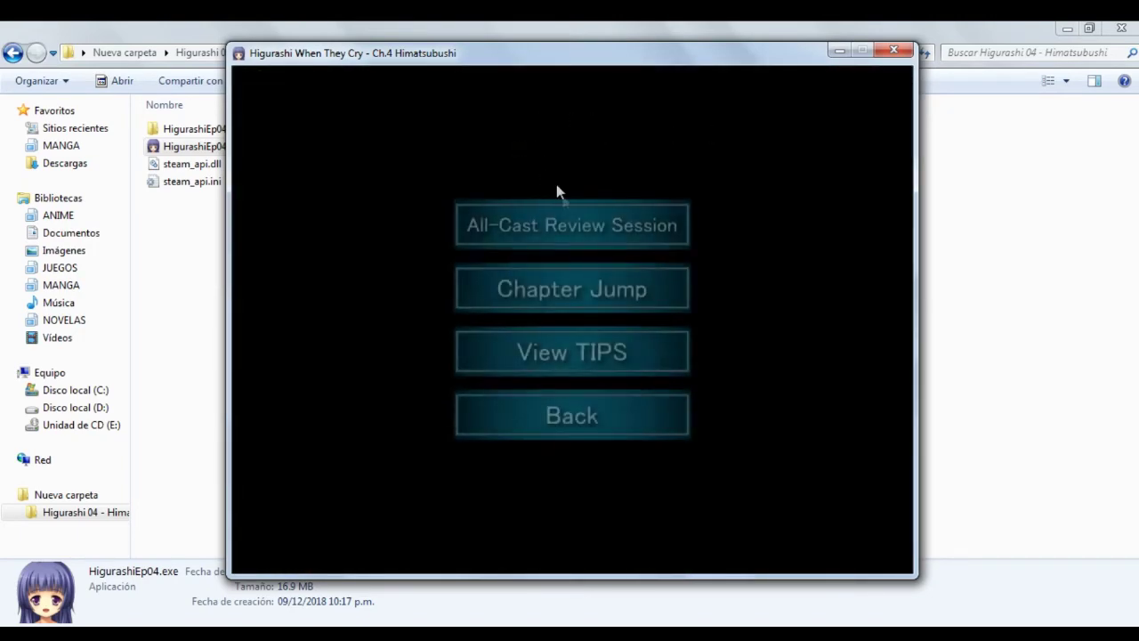
pyautogui.click(564, 225)
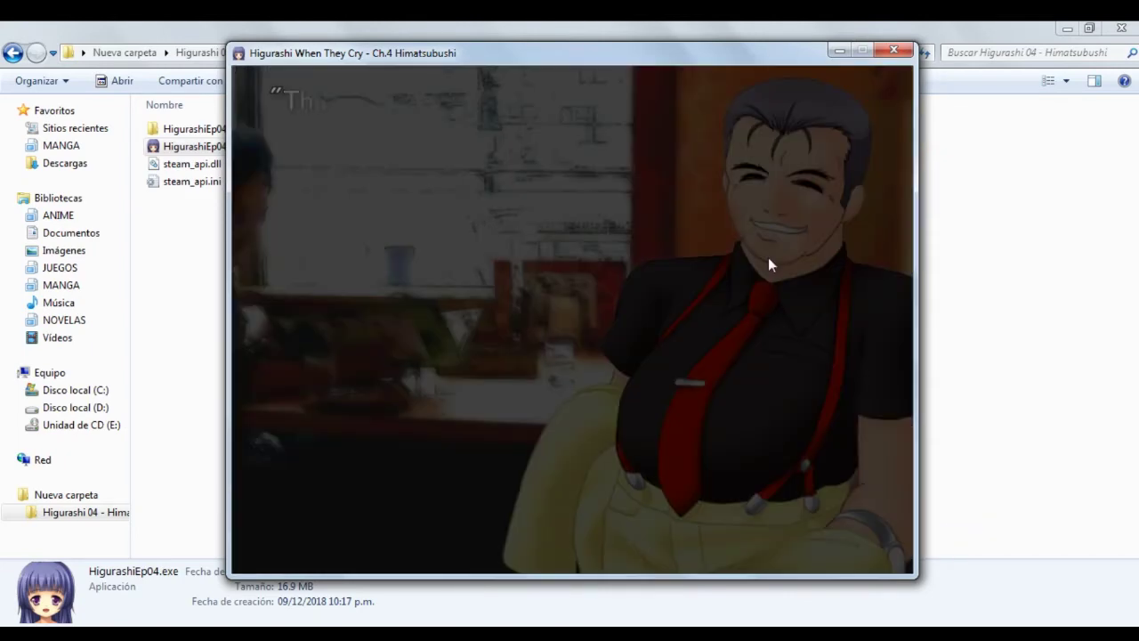
# Step: Advance through the first lines of the Himatsubushi review session to see the original sprites, and quit the game
pyautogui.click(768, 257)
pyautogui.click(768, 257)
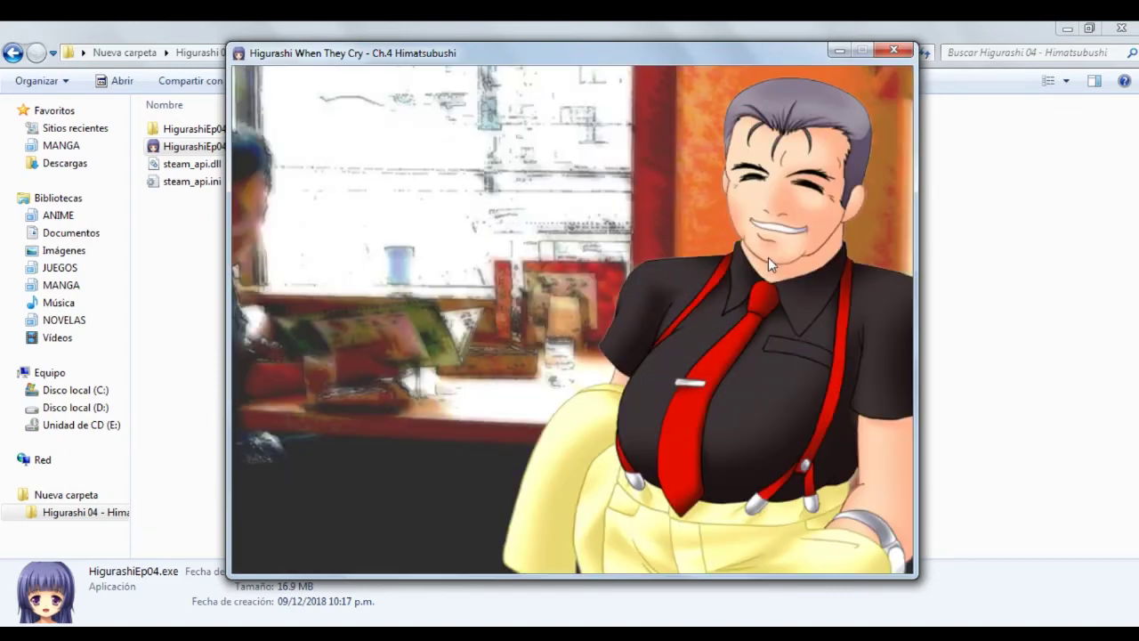
pyautogui.click(768, 257)
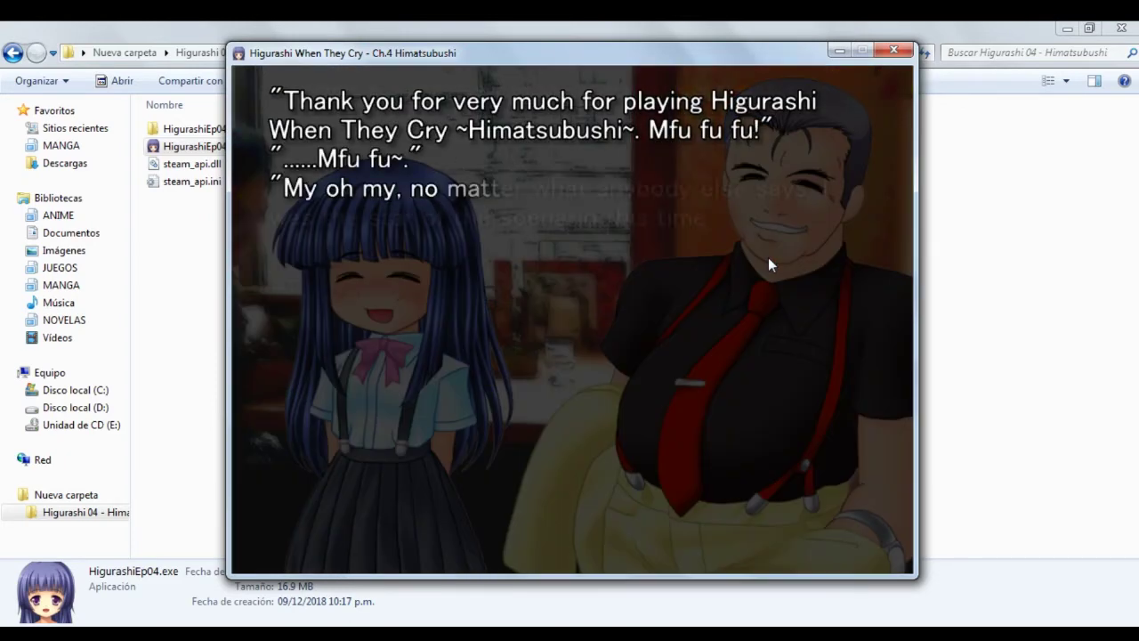
pyautogui.click(893, 50)
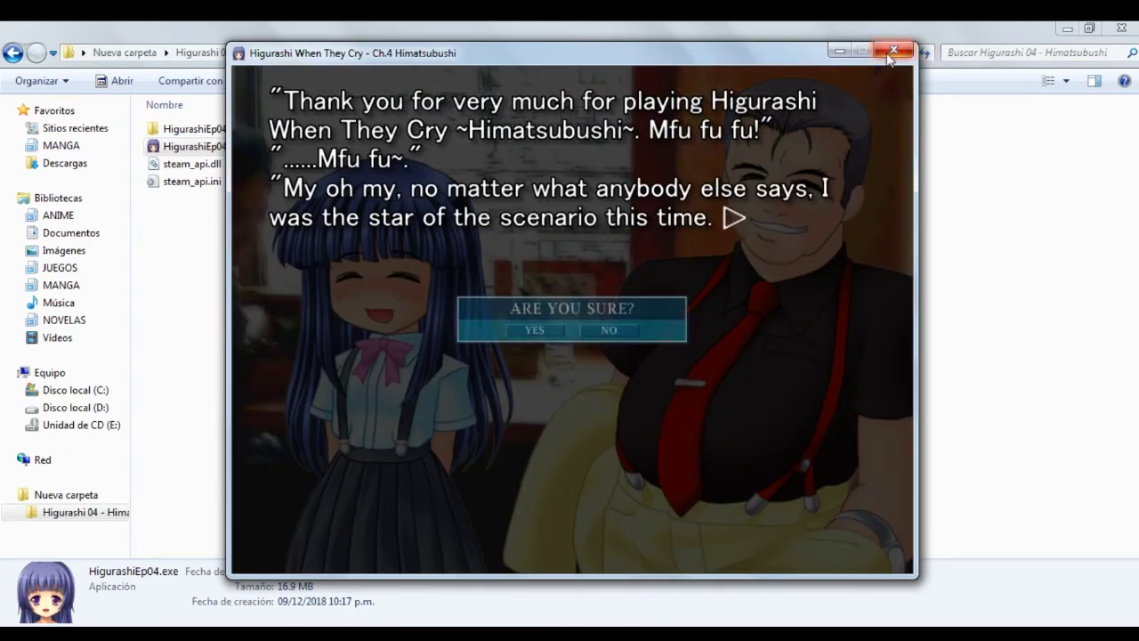
pyautogui.click(534, 329)
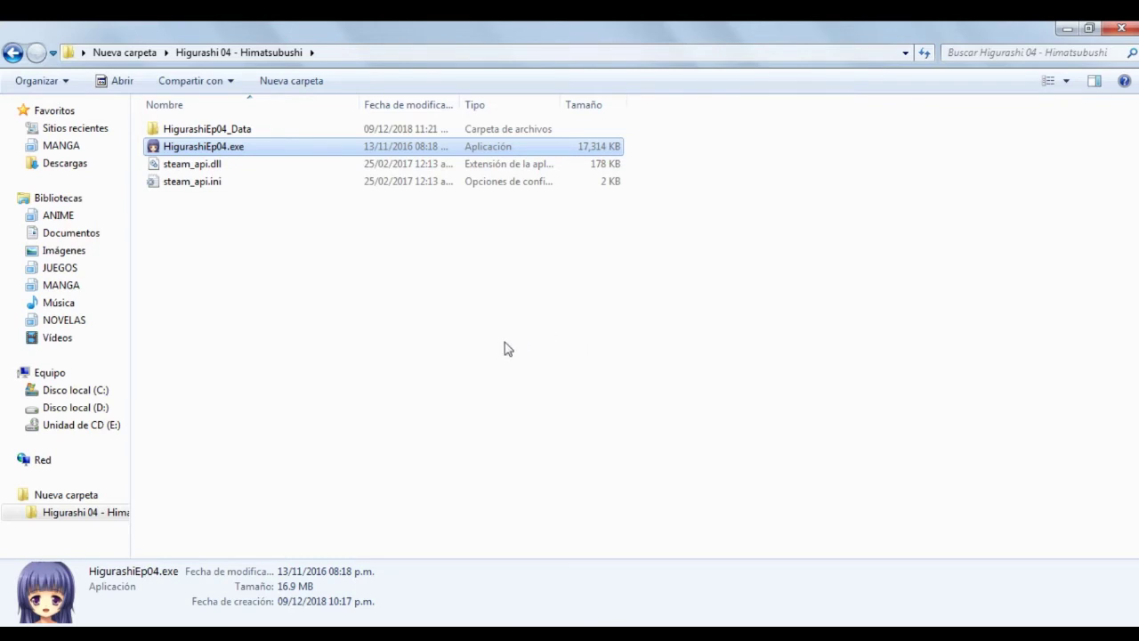
# Step: Open the StreamingAssets folder inside HigurashiEp04_Data of the Himatsubushi game
pyautogui.click(473, 340)
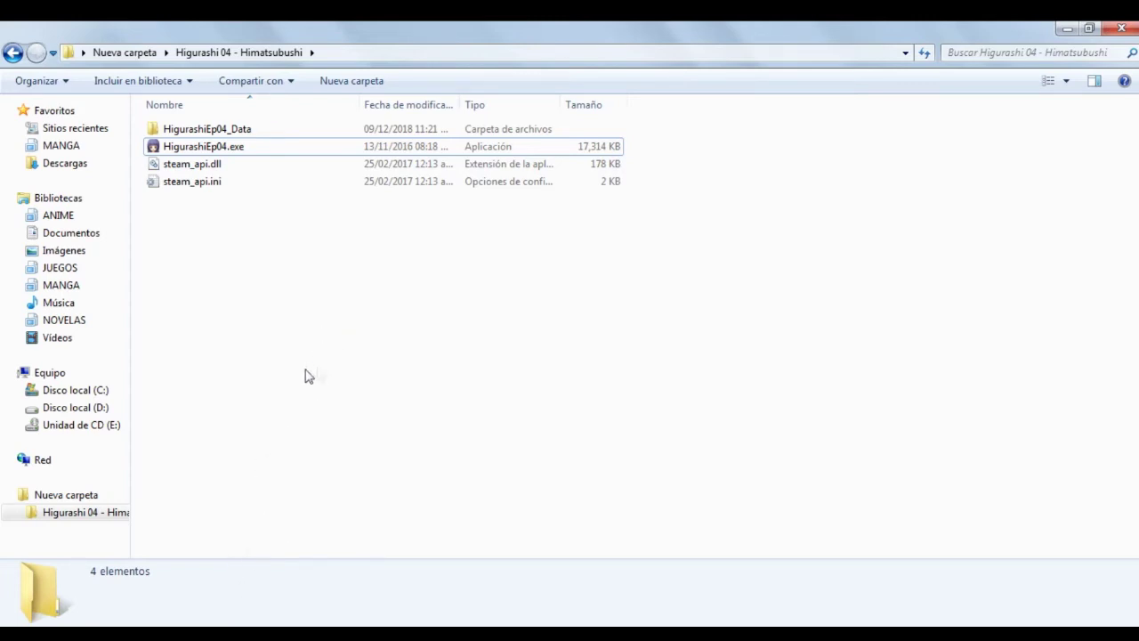
pyautogui.doubleClick(232, 133)
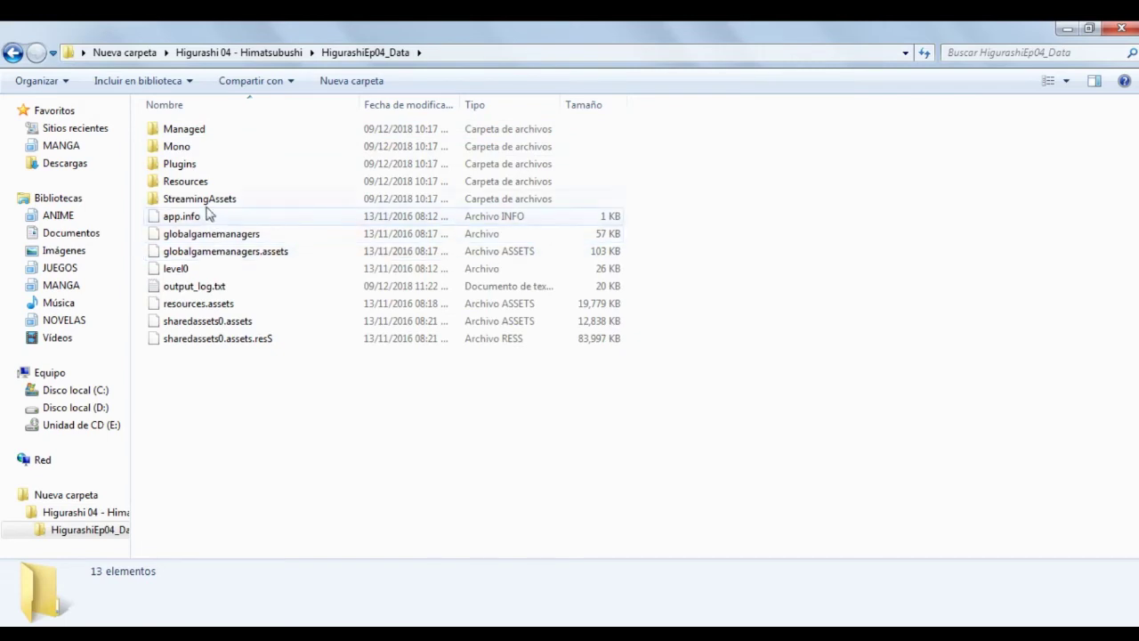
pyautogui.doubleClick(203, 199)
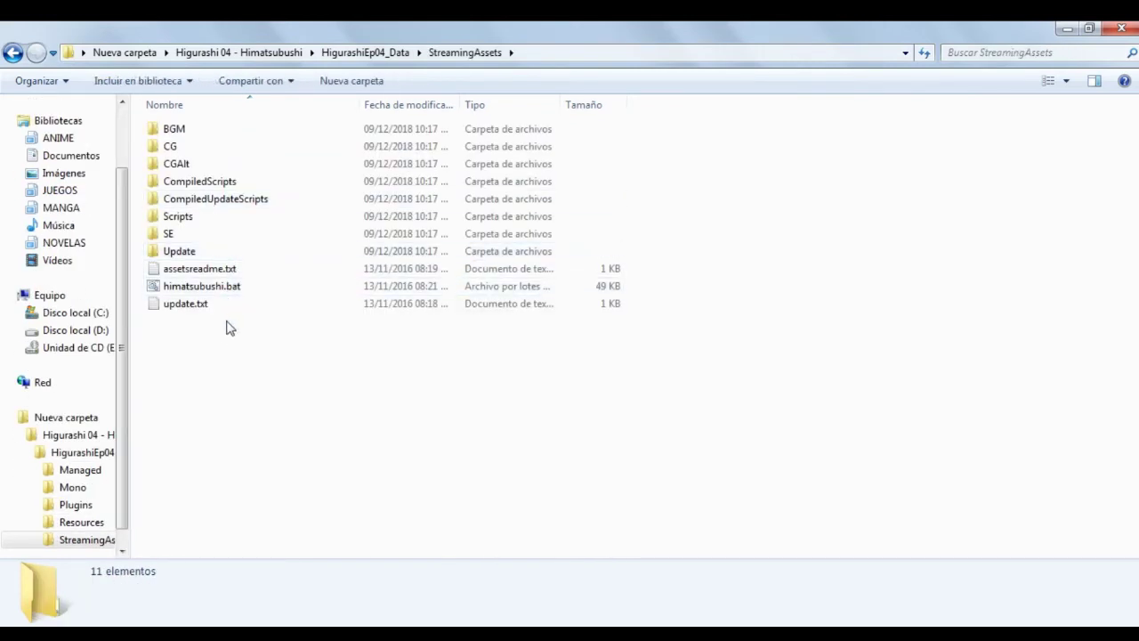
# Step: Delete the BGM, CG, CGAlt and SE folders from the Himatsubushi StreamingAssets folder
pyautogui.click(175, 167)
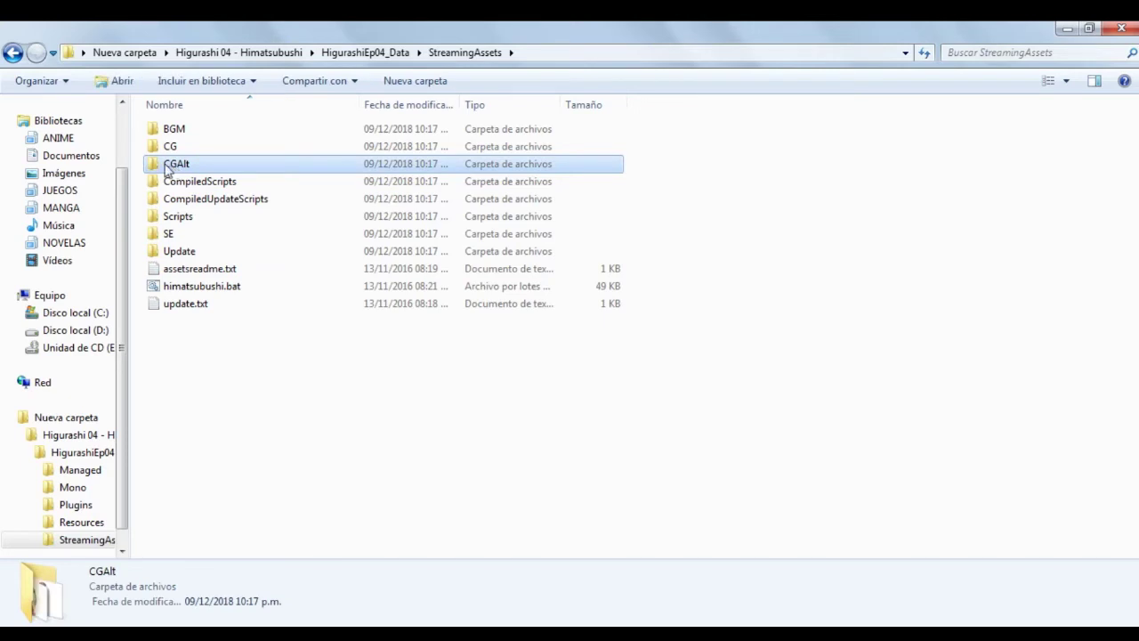
pyautogui.click(185, 146)
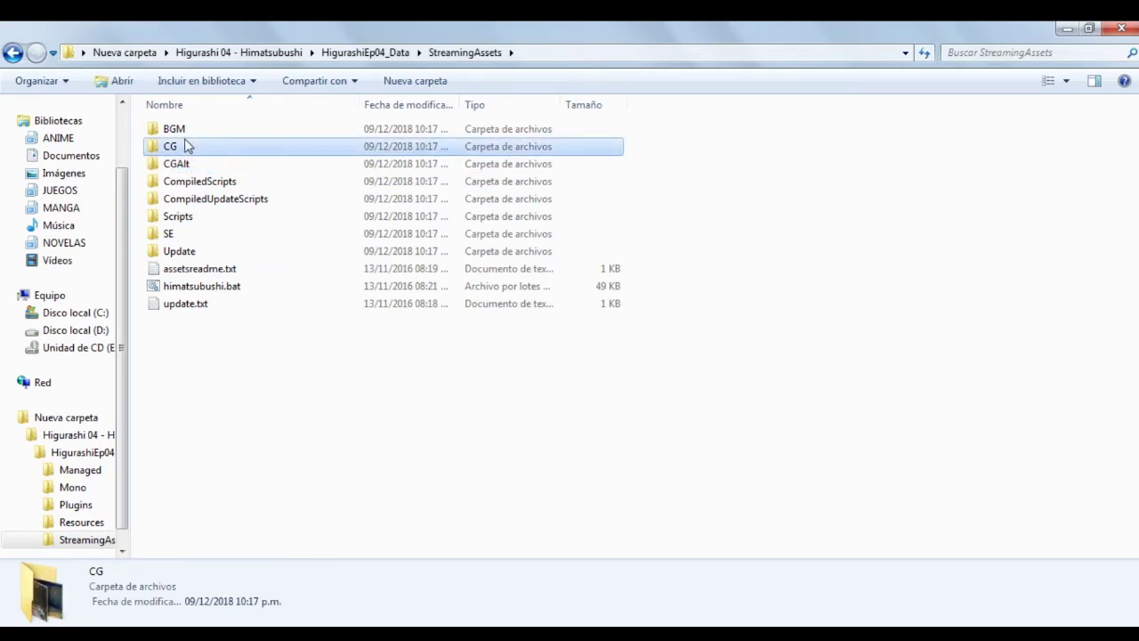
pyautogui.moveTo(187, 146); pyautogui.dragTo(160, 173)
pyautogui.click(189, 166)
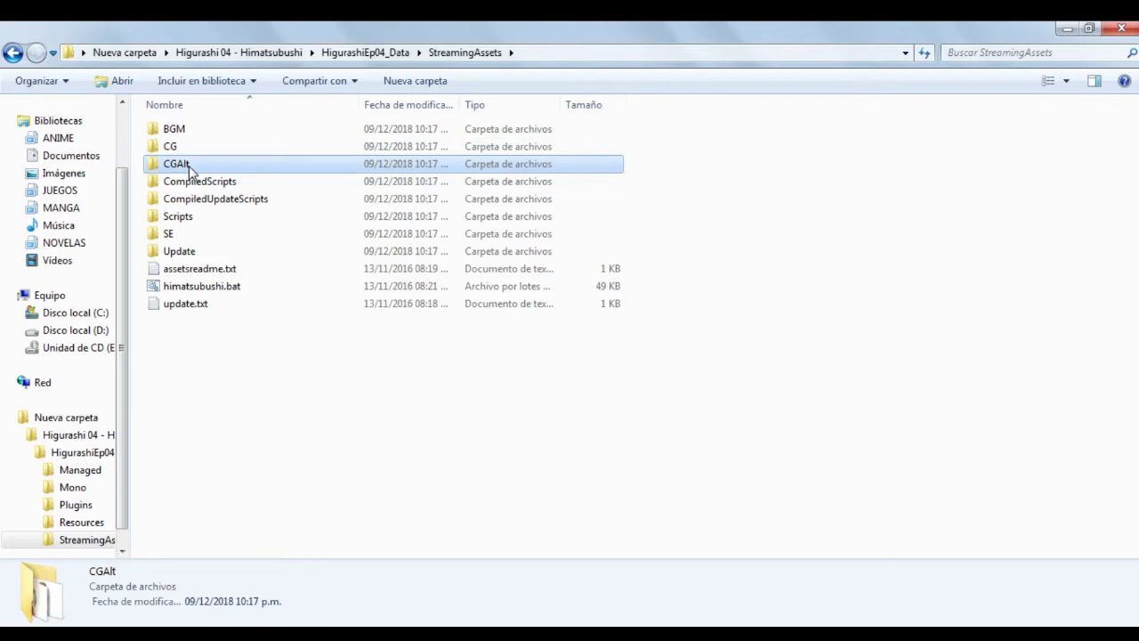
pyautogui.keyDown('ctrl'); pyautogui.click(188, 147); pyautogui.keyUp('ctrl')
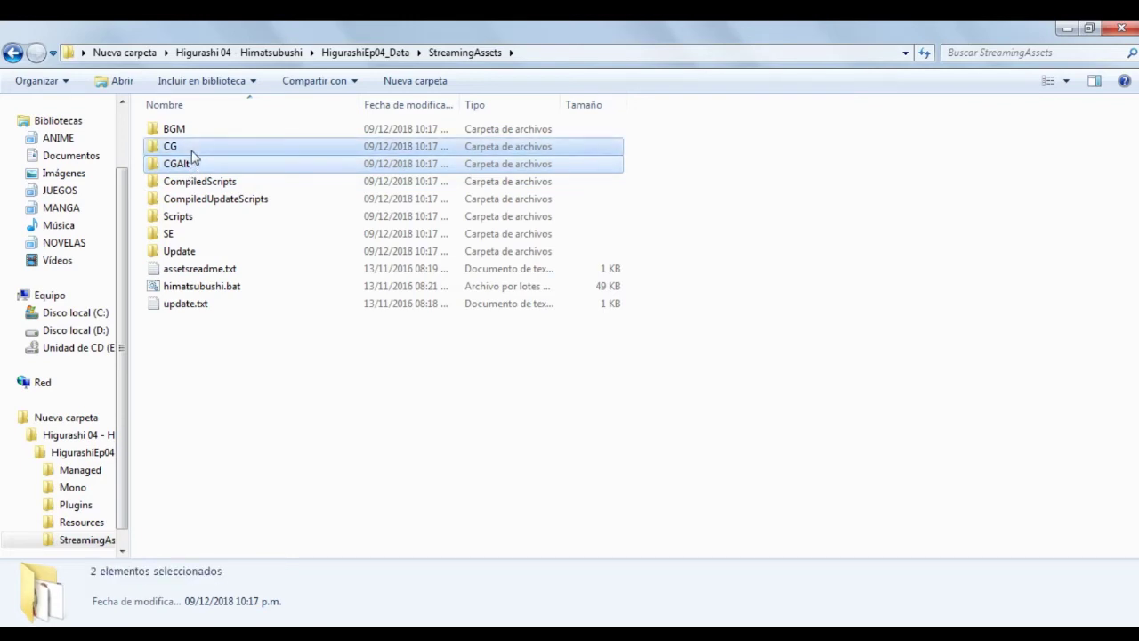
pyautogui.keyDown('ctrl'); pyautogui.click(192, 131); pyautogui.keyUp('ctrl')
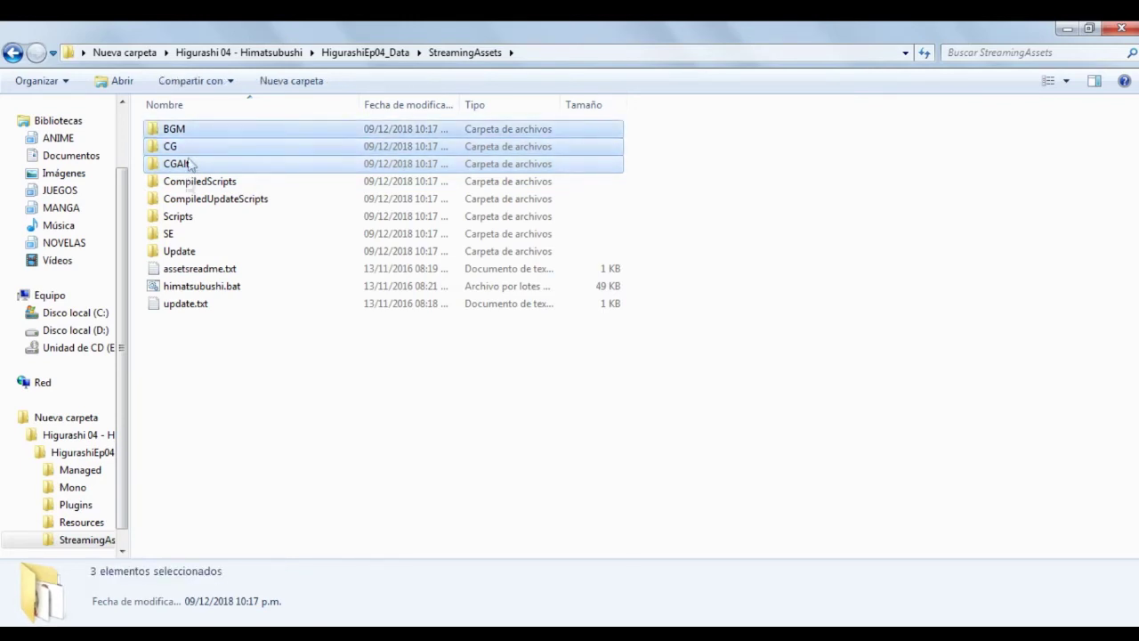
pyautogui.keyDown('ctrl'); pyautogui.click(189, 236); pyautogui.keyUp('ctrl')
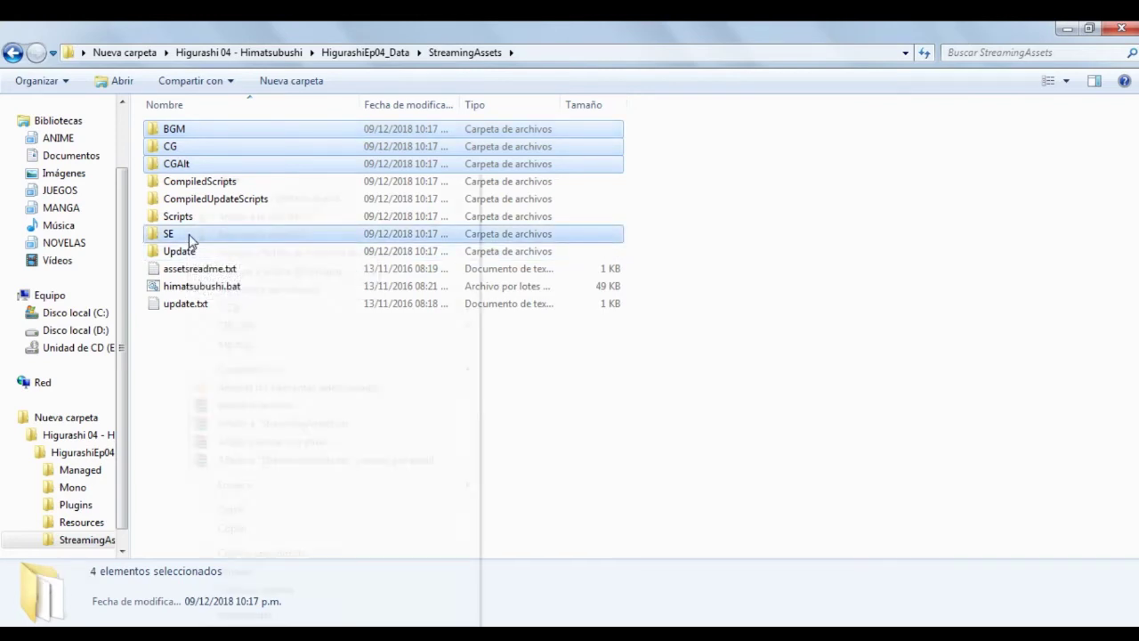
pyautogui.rightClick(190, 239)
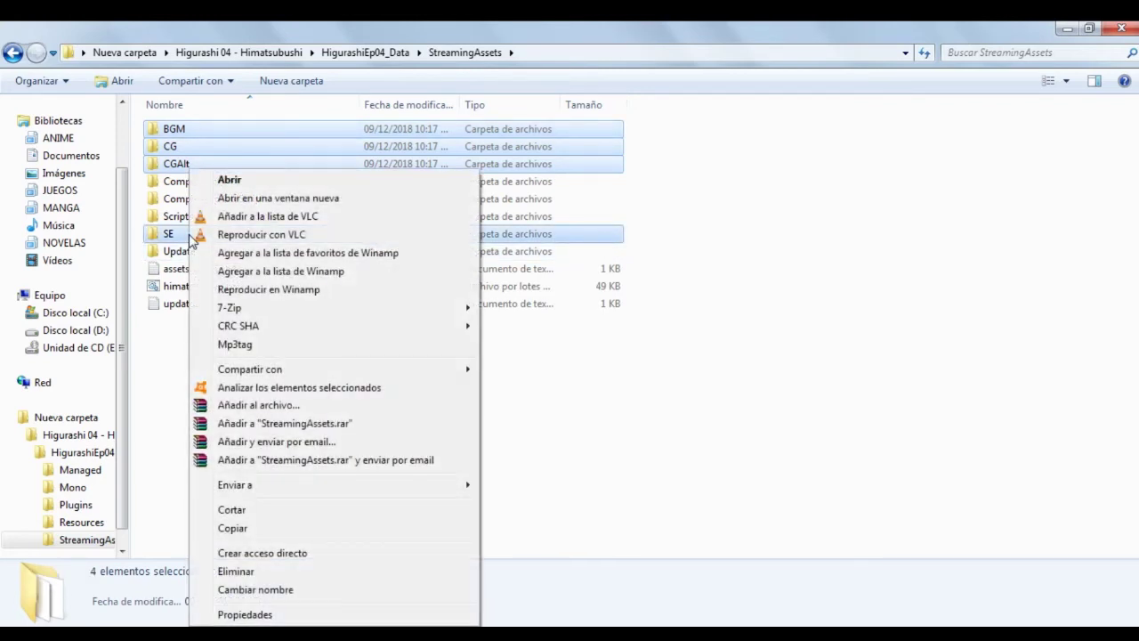
pyautogui.click(254, 574)
pyautogui.click(630, 350)
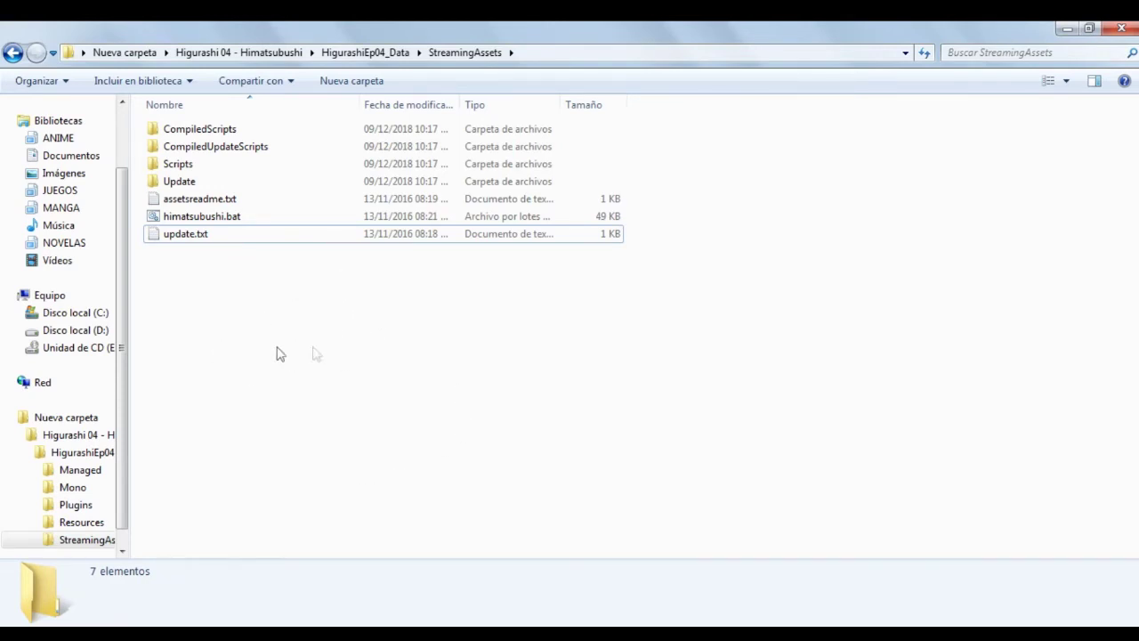
# Step: Switch to Firefox and find the Console Arcs download table in the wiki's manual installation section
pyautogui.moveTo(291, 632)
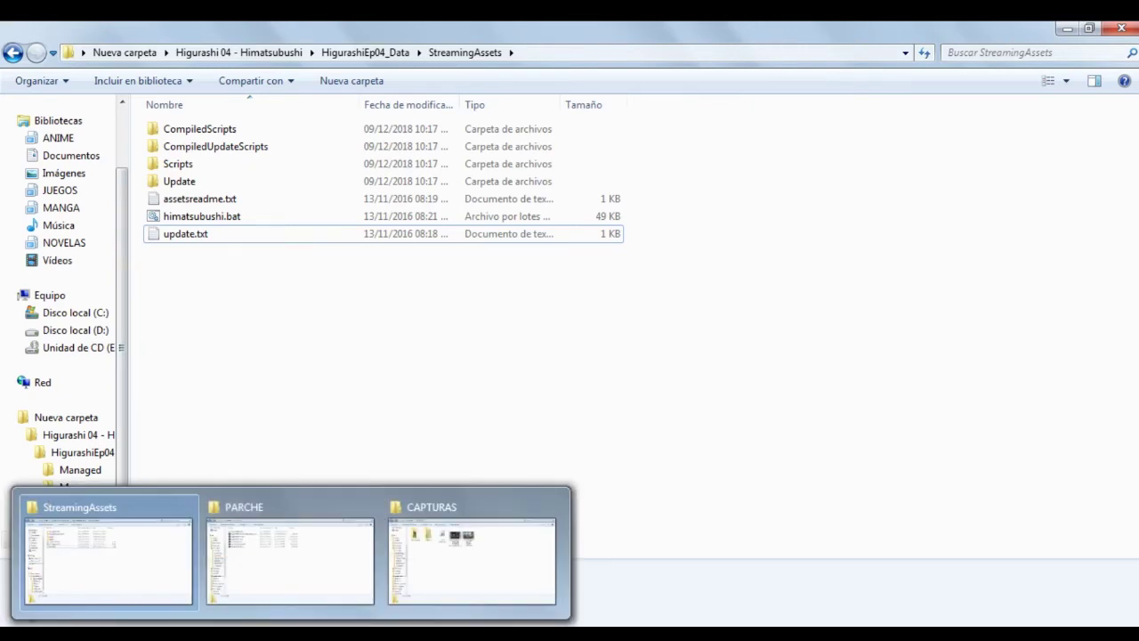
pyautogui.moveTo(228, 632)
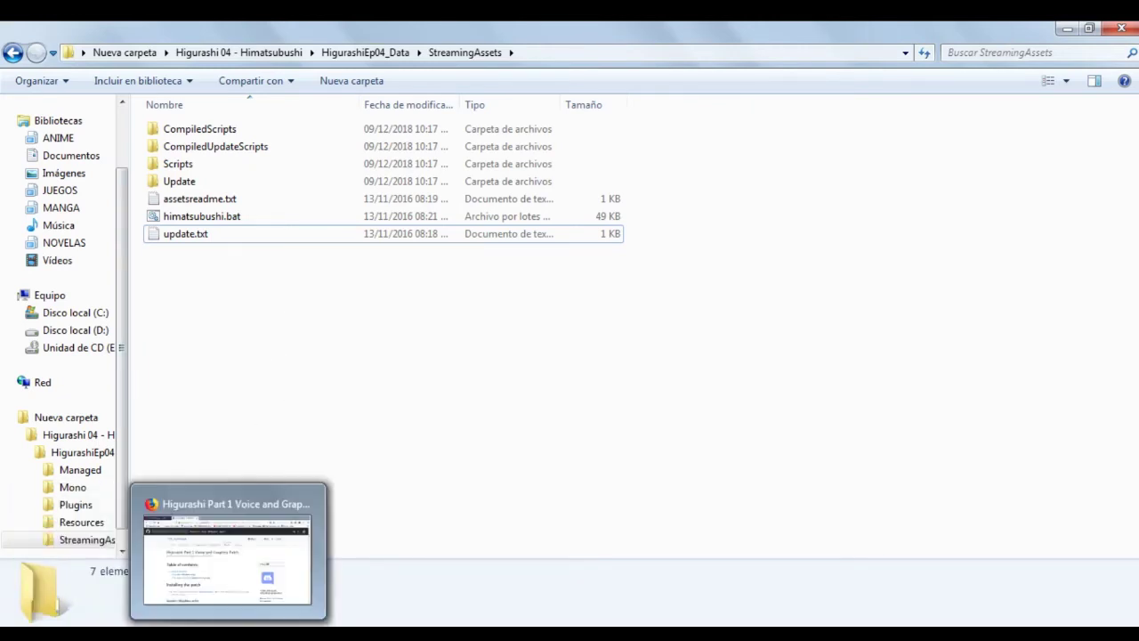
pyautogui.click(264, 592)
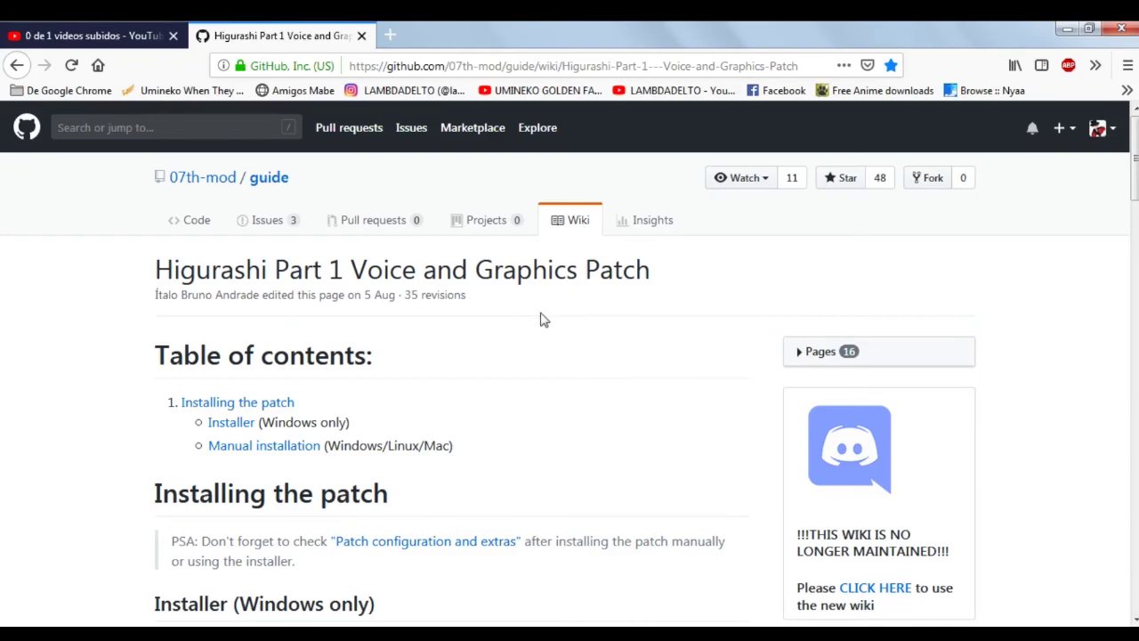
pyautogui.scroll(-12, 543, 320)
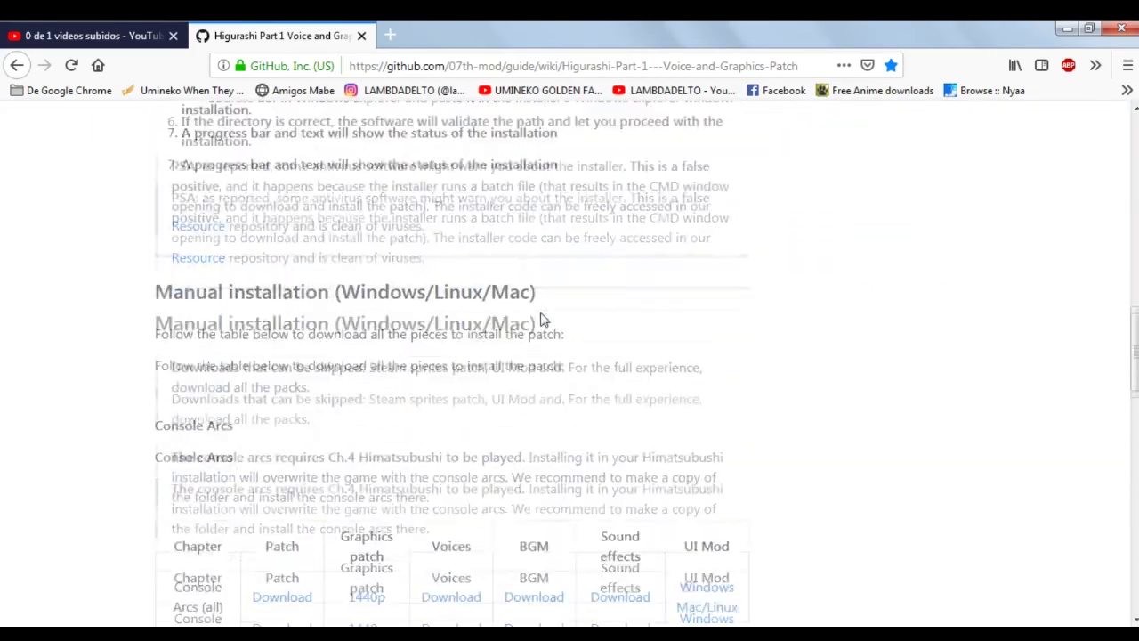
pyautogui.scroll(-5, 540, 324)
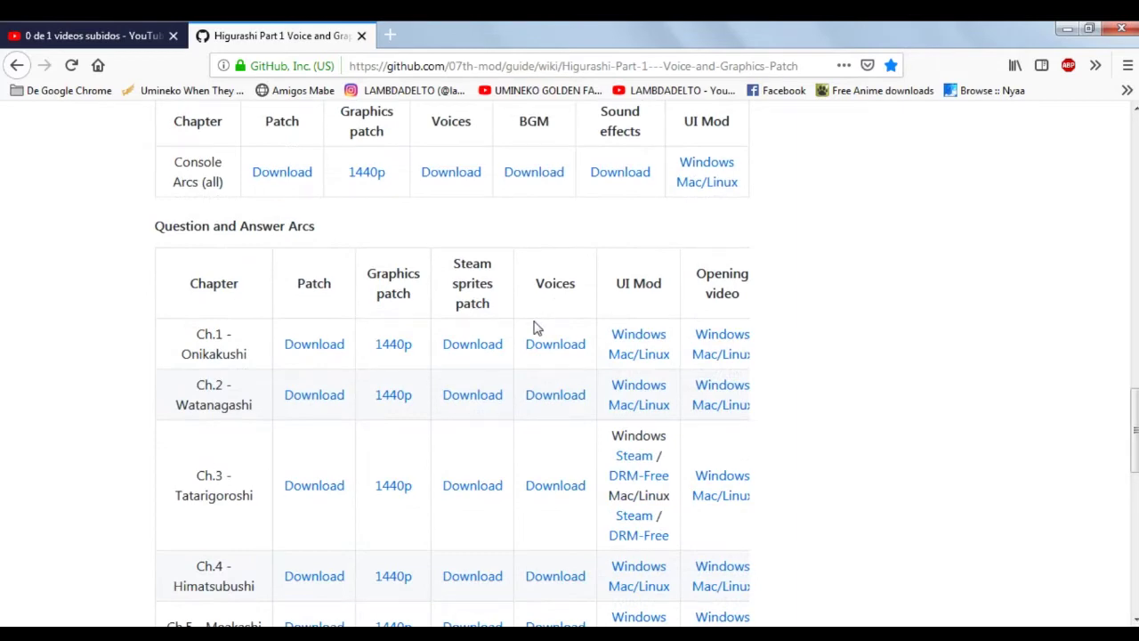
pyautogui.scroll(2, 536, 328)
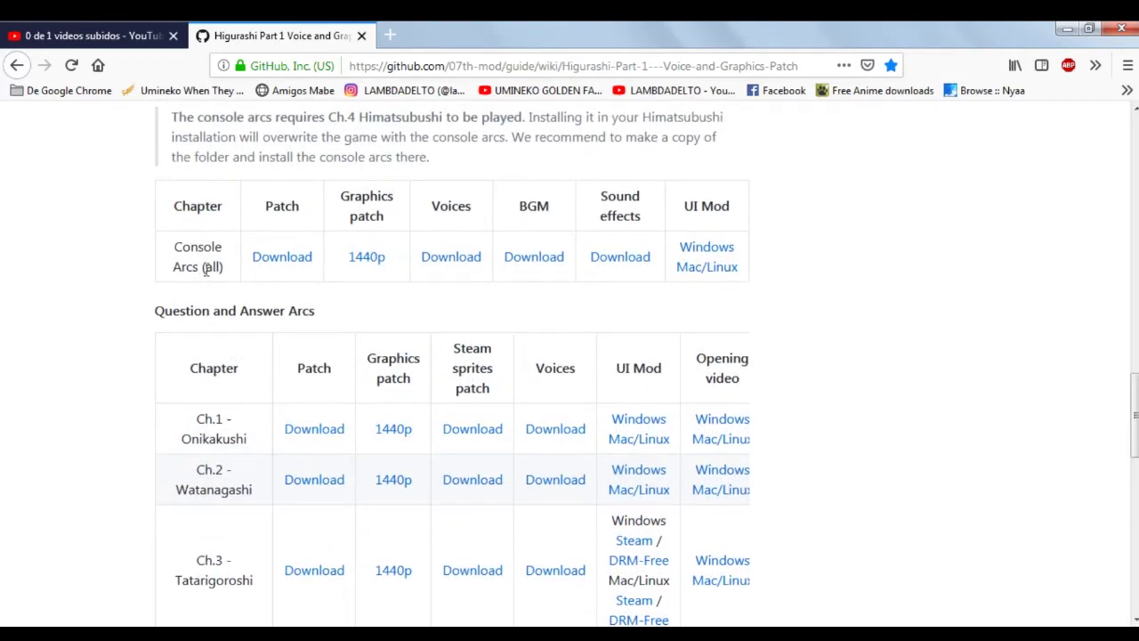
# Step: Open the Console Arcs patch release in its own tab, cancel the ConsoleArcs.Voice.and.Graphics.Patch.v4.0.0.zip download, close the tab and return to the StreamingAssets folder
pyautogui.rightClick(283, 261)
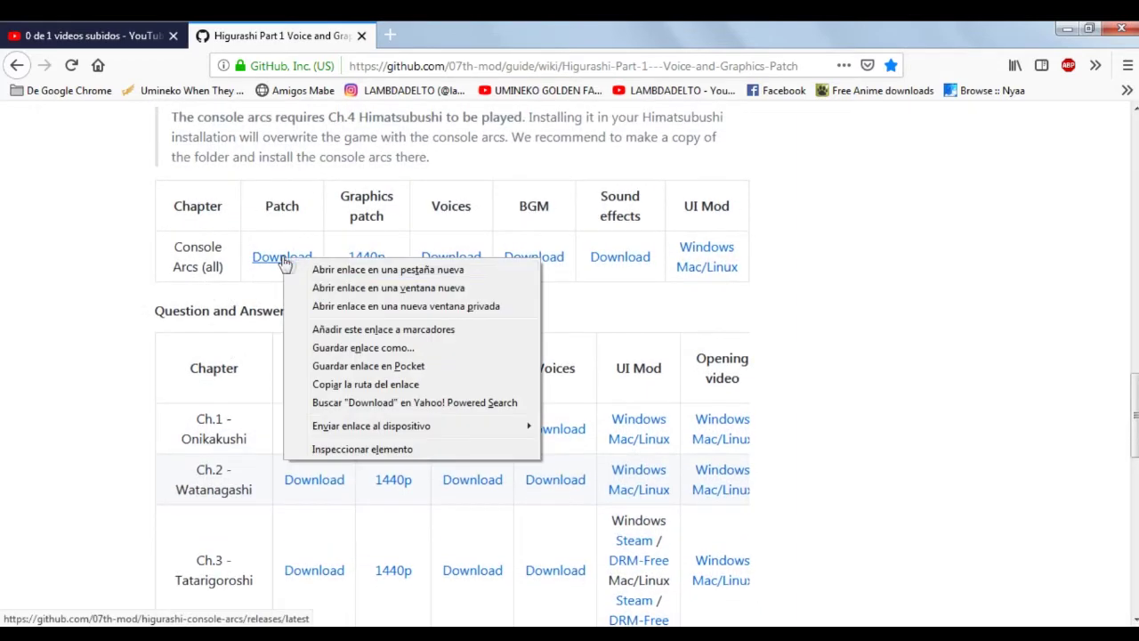
pyautogui.click(294, 269)
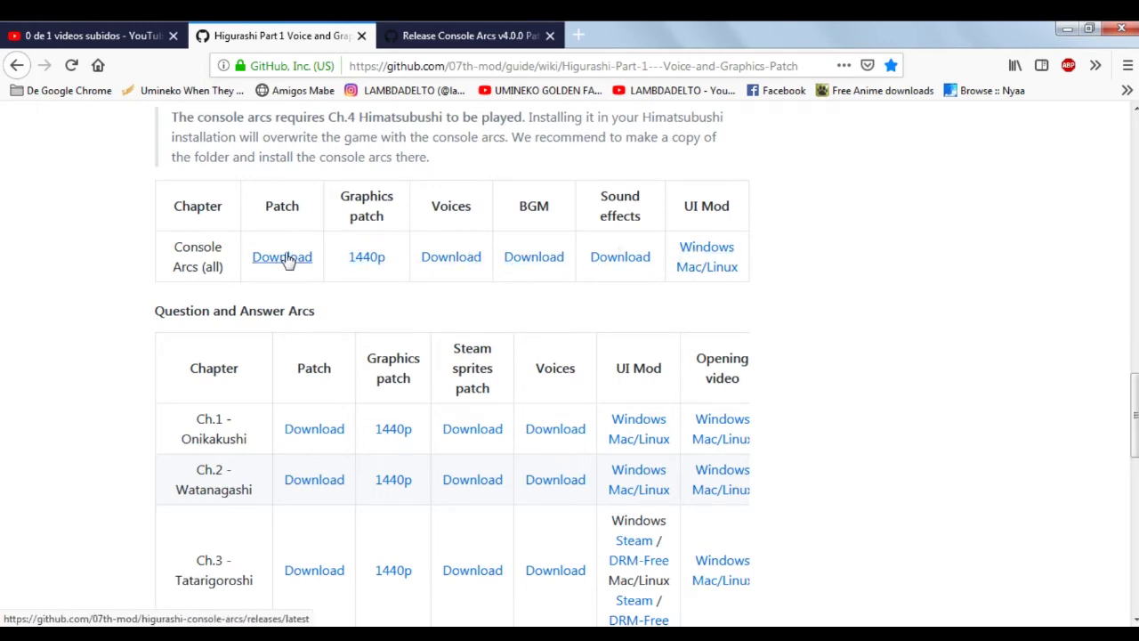
pyautogui.click(445, 35)
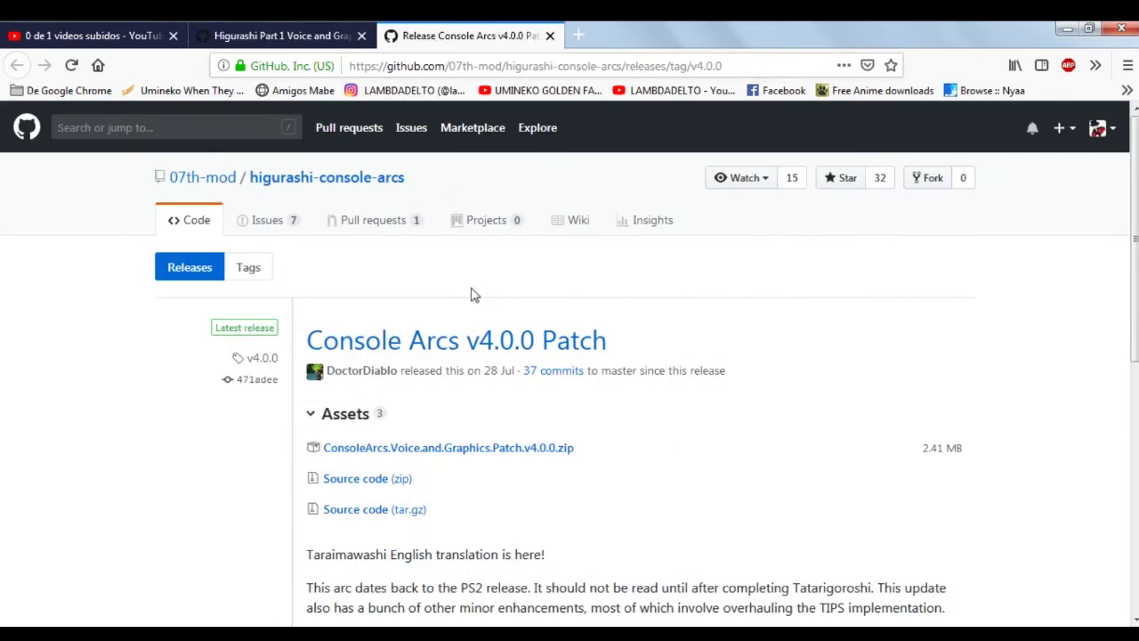
pyautogui.scroll(-3, 473, 321)
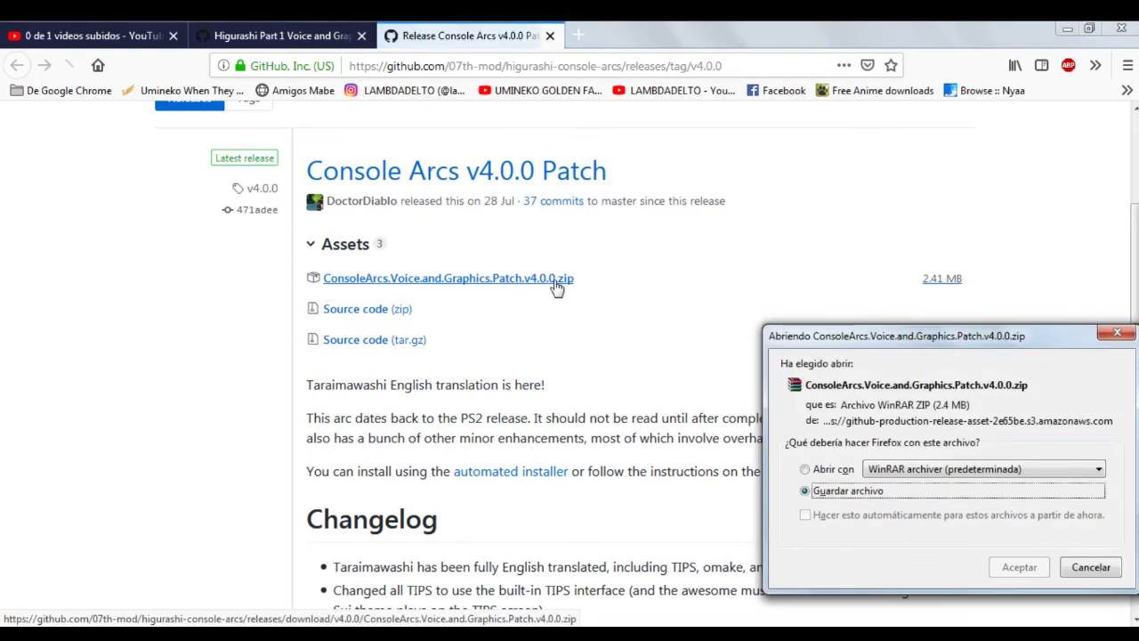
pyautogui.click(1094, 569)
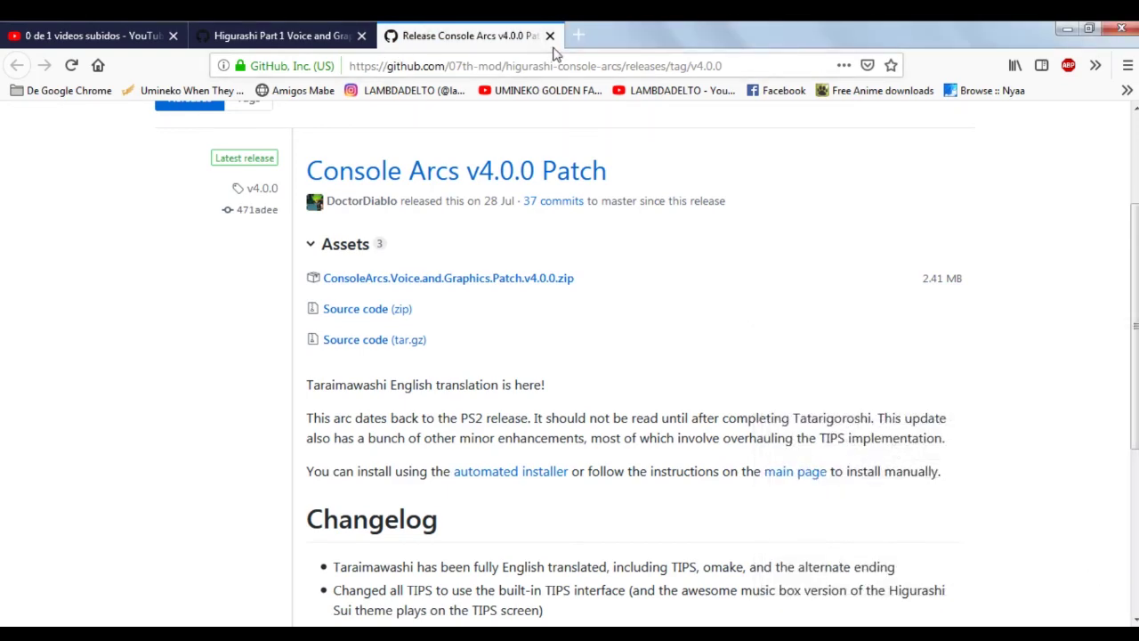
pyautogui.click(550, 36)
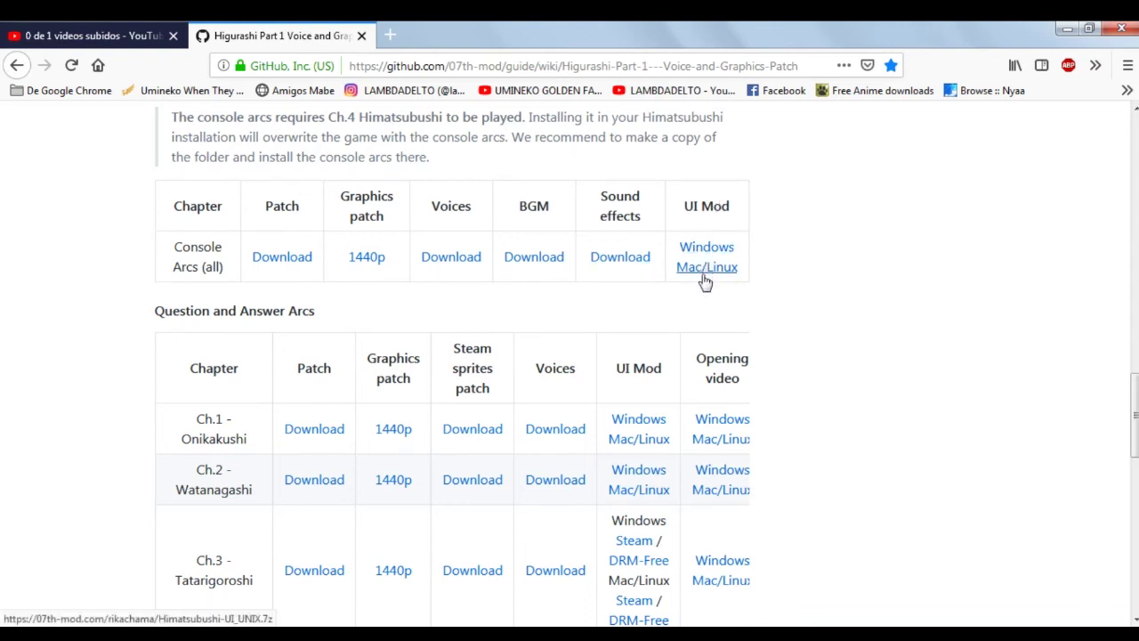
pyautogui.click(1065, 28)
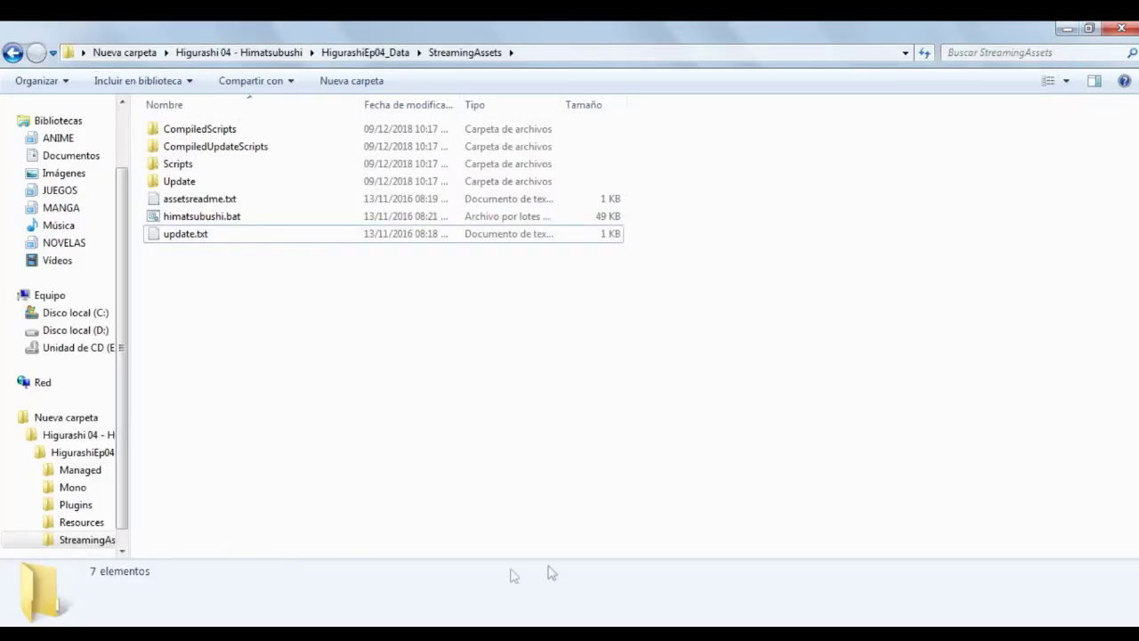
# Step: Bring up the PARCHE folder with the downloaded archives and cut its HigurashiEp04_Data folder
pyautogui.moveTo(40, 634)
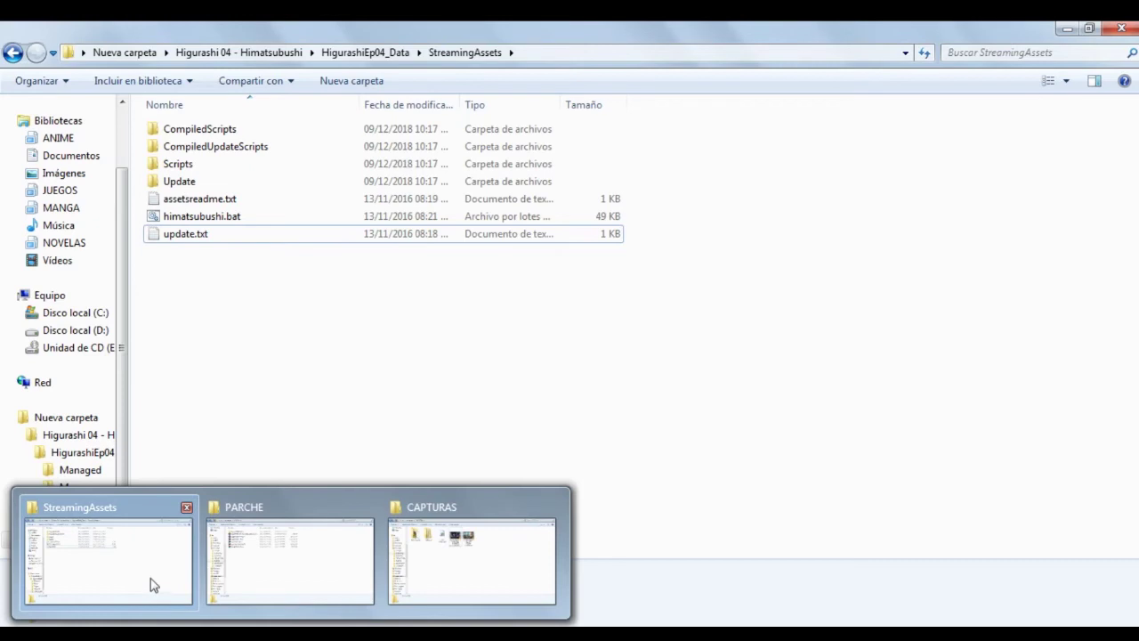
pyautogui.click(246, 570)
pyautogui.moveTo(231, 337); pyautogui.dragTo(223, 145)
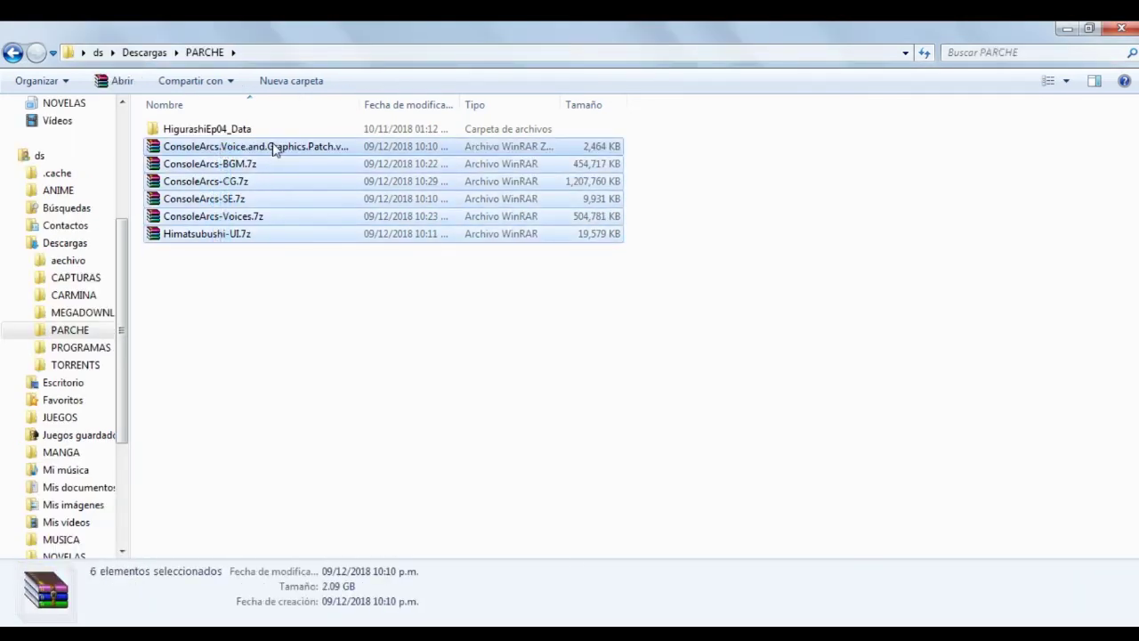
pyautogui.click(242, 136)
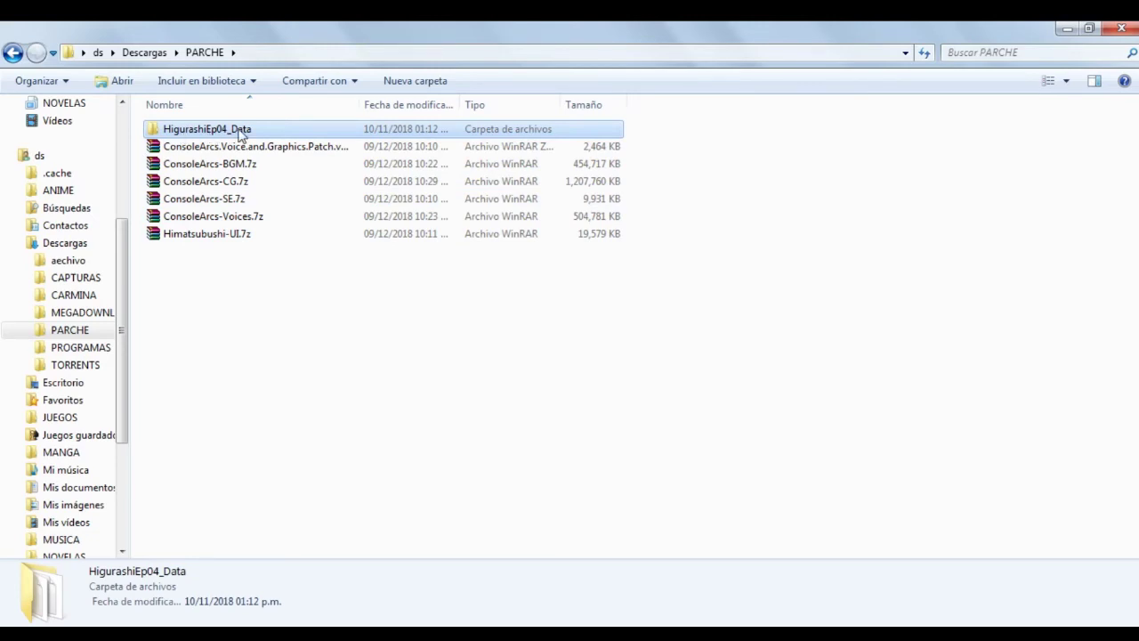
pyautogui.rightClick(242, 135)
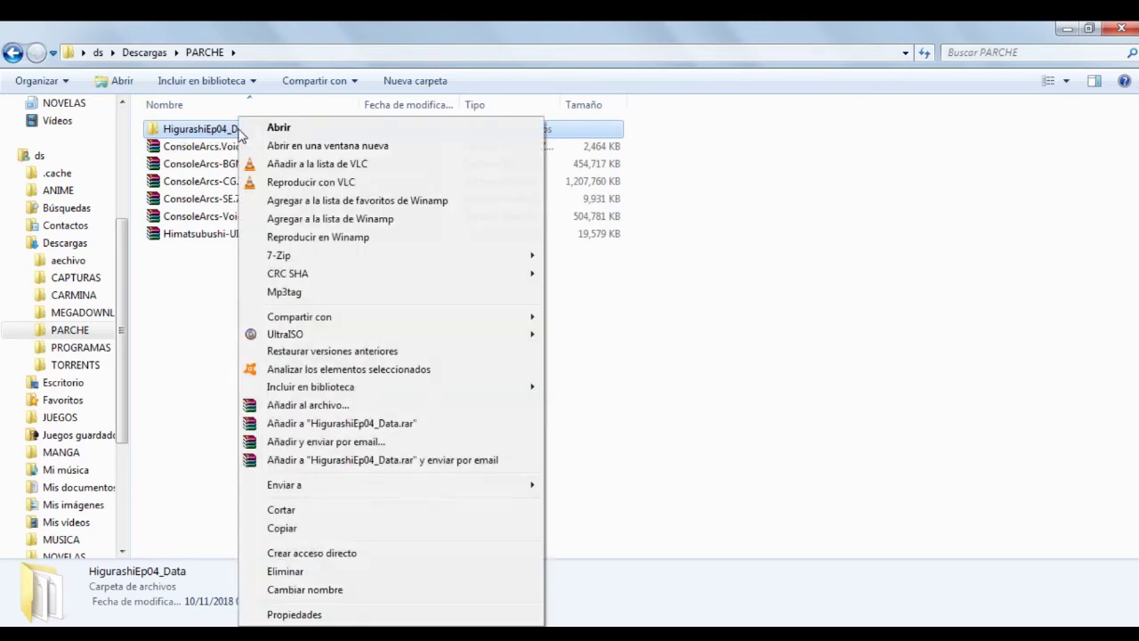
pyautogui.click(302, 511)
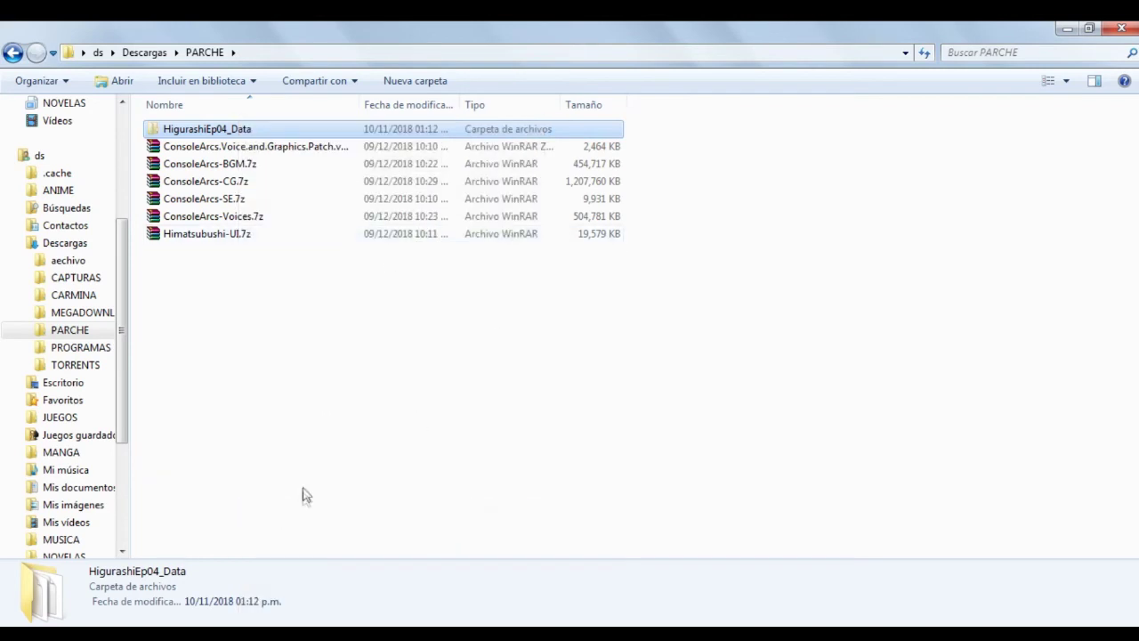
# Step: Return to the Higurashi 04 - Himatsubushi game folder and paste the cut HigurashiEp04_Data folder there
pyautogui.moveTo(267, 585)
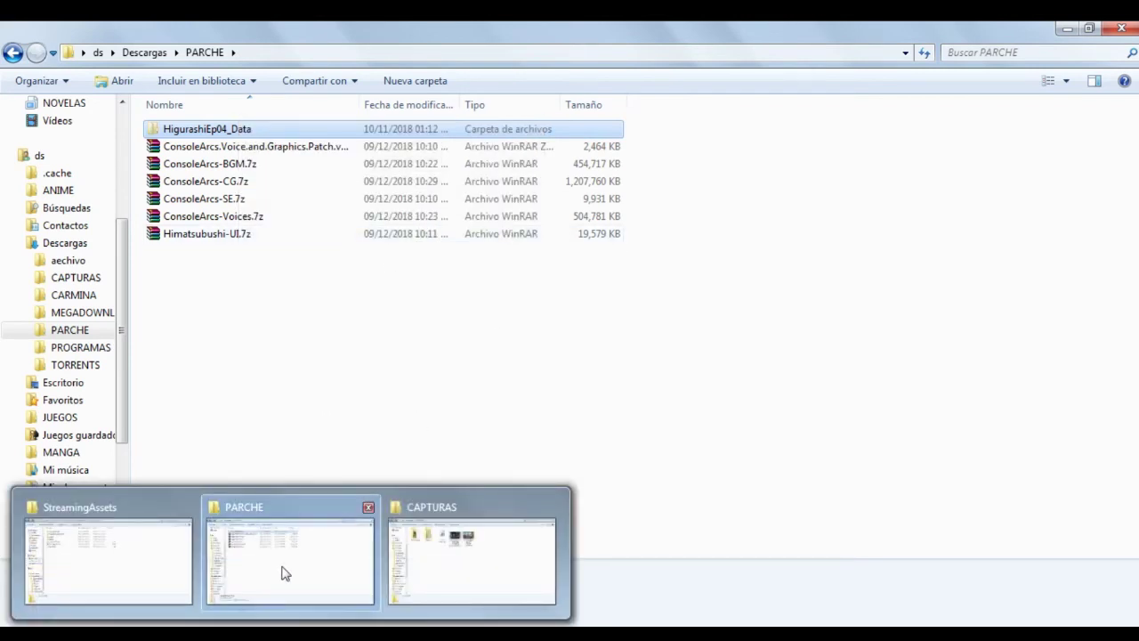
pyautogui.click(124, 563)
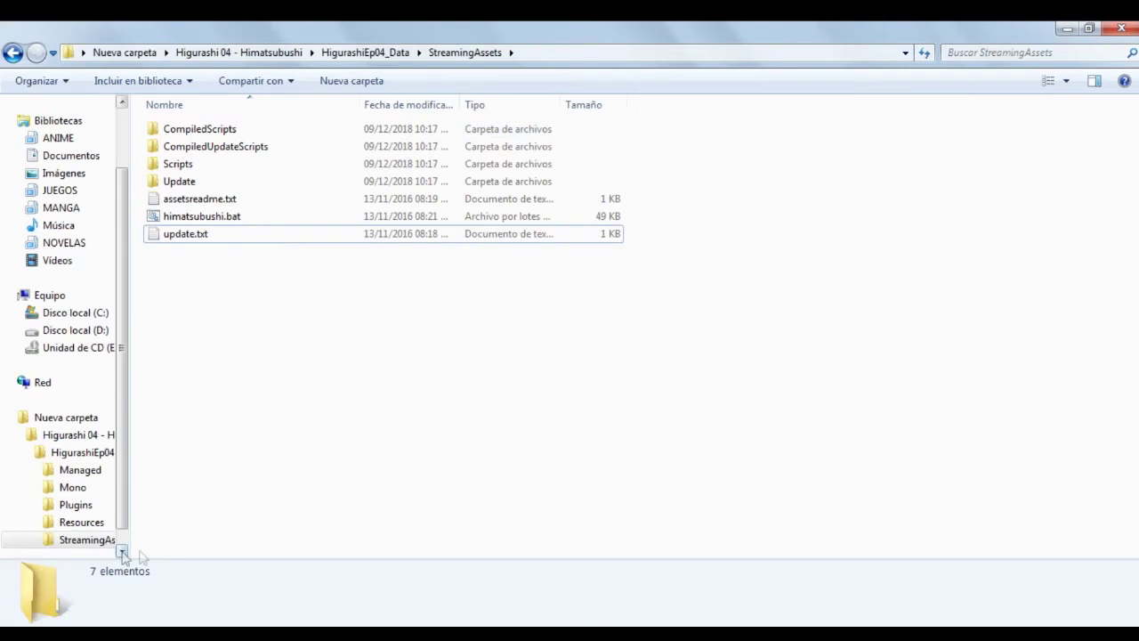
pyautogui.click(12, 54)
pyautogui.click(13, 53)
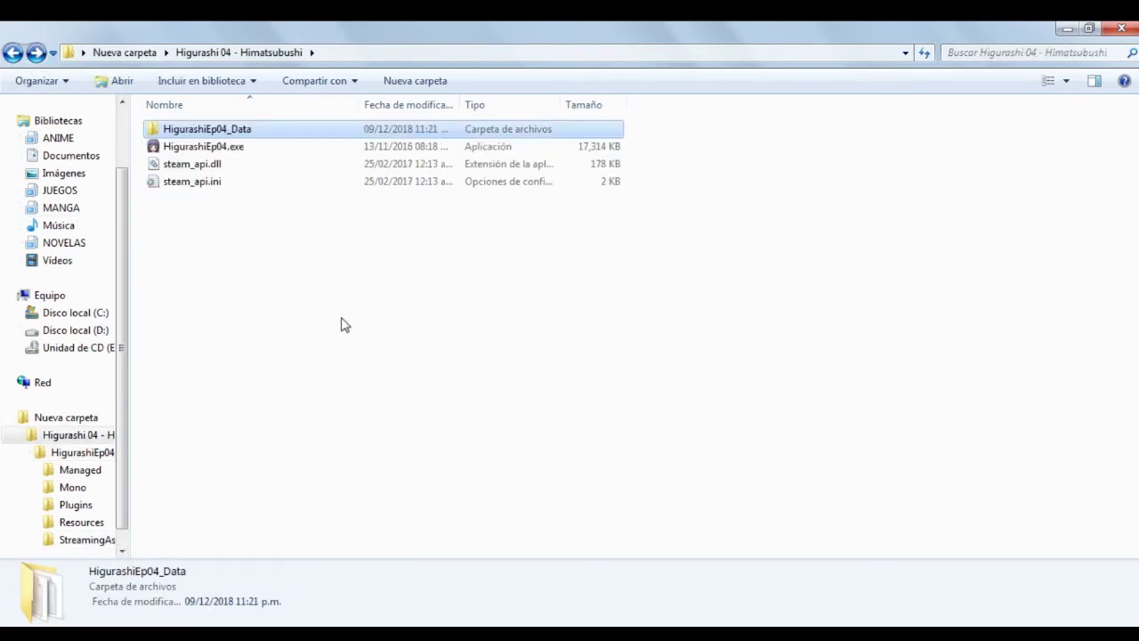
pyautogui.click(345, 325)
pyautogui.click(198, 132)
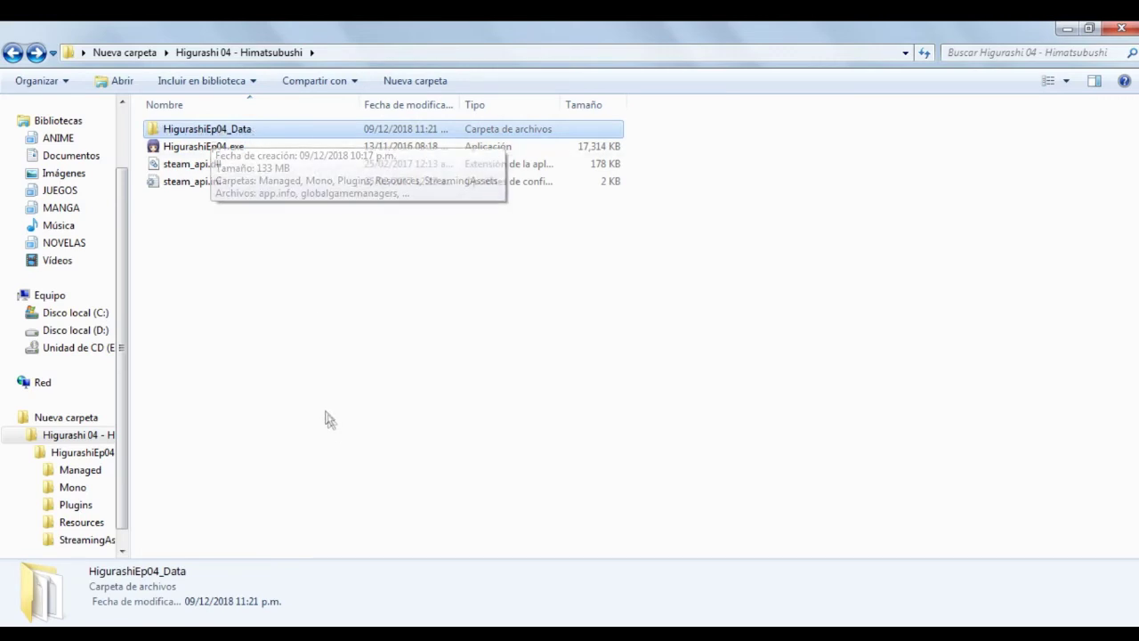
pyautogui.rightClick(229, 244)
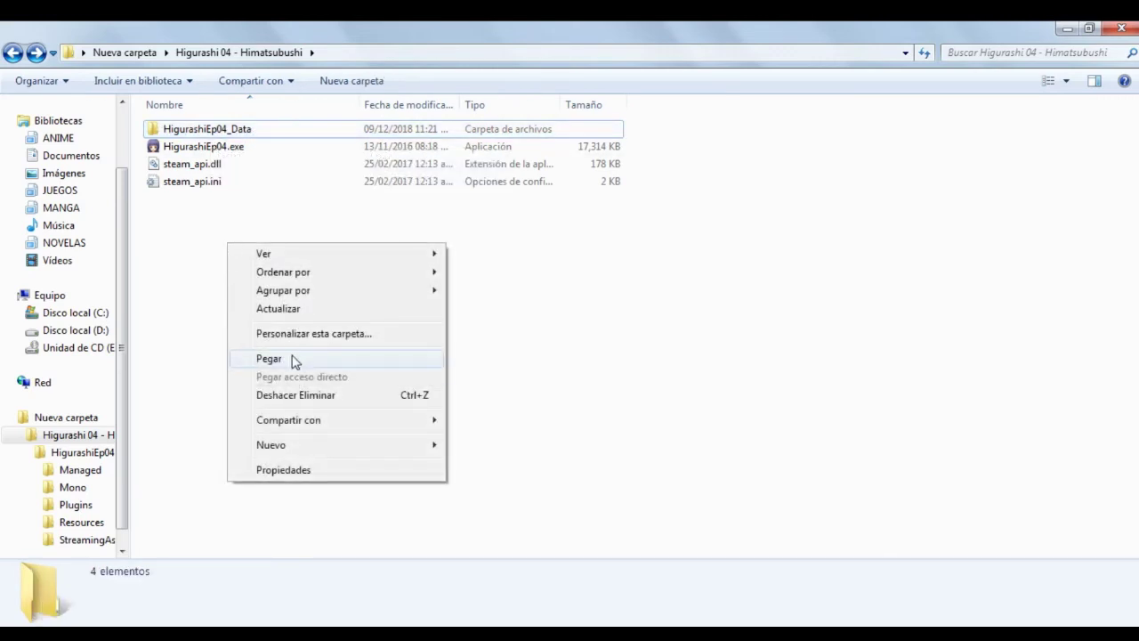
pyautogui.click(269, 358)
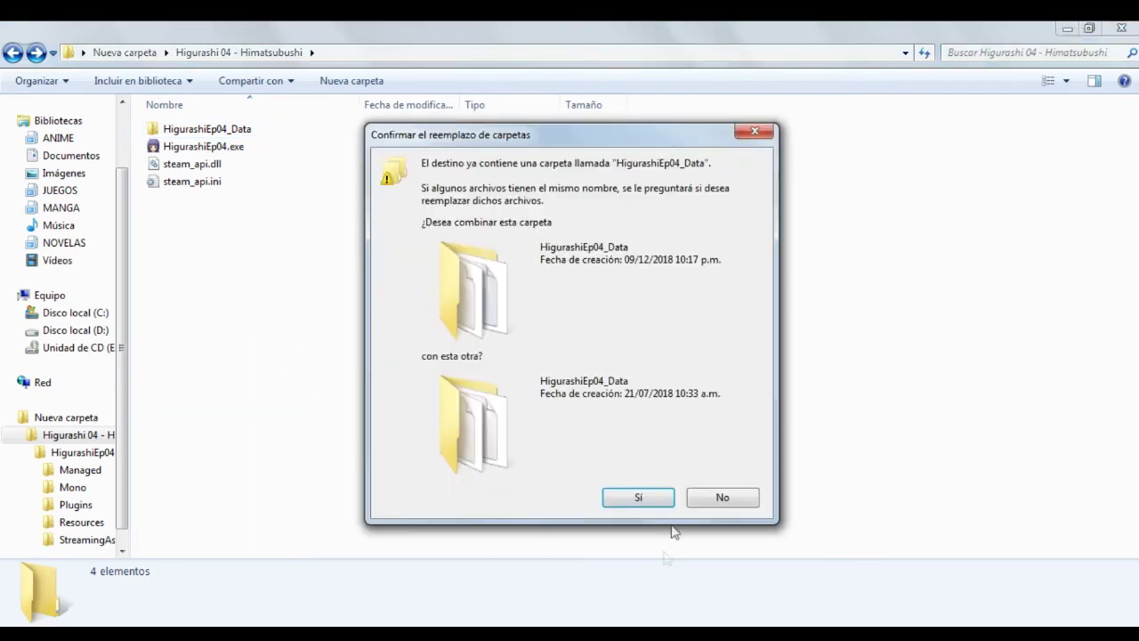
# Step: Merge the pasted HigurashiEp04_Data folder with the existing one, moving and replacing all conflicting files and combining all its subfolders
pyautogui.click(639, 497)
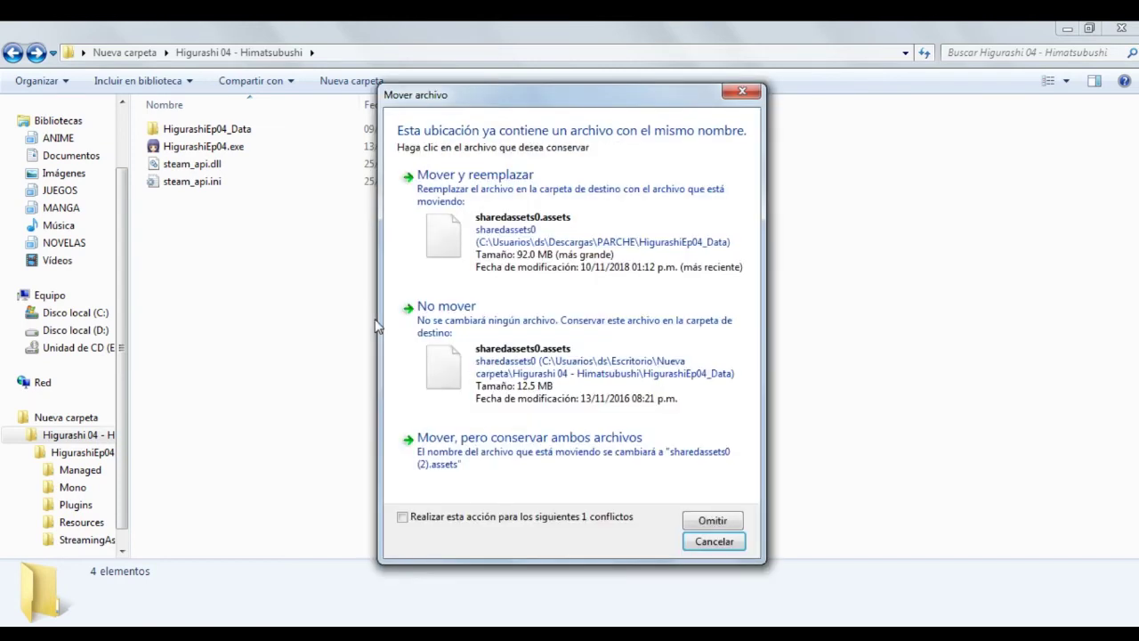
pyautogui.click(403, 519)
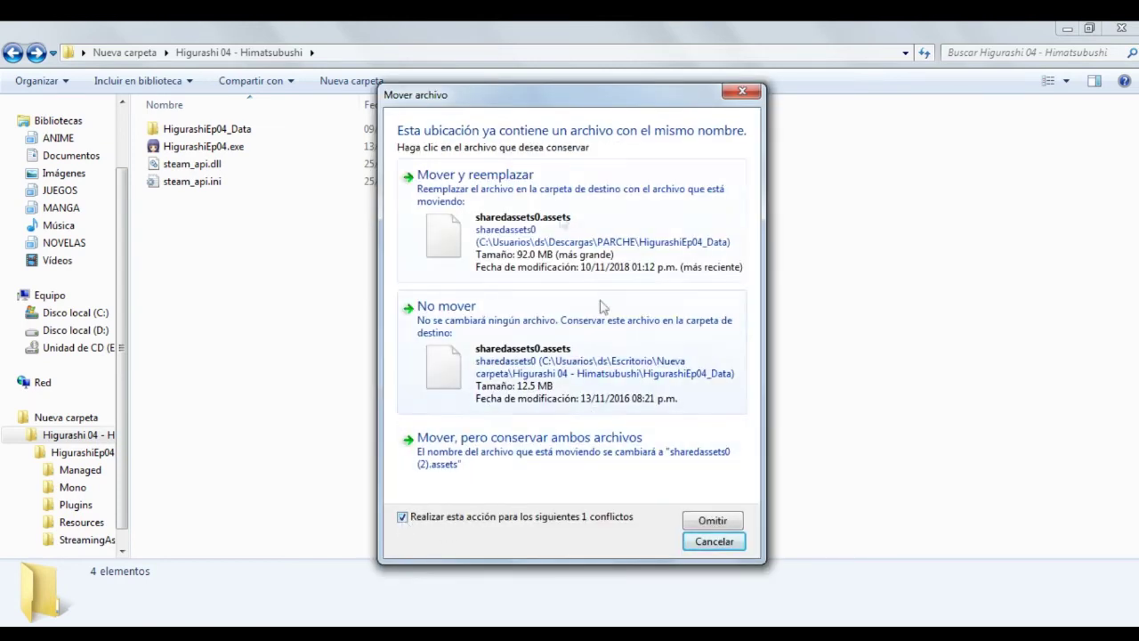
pyautogui.click(529, 196)
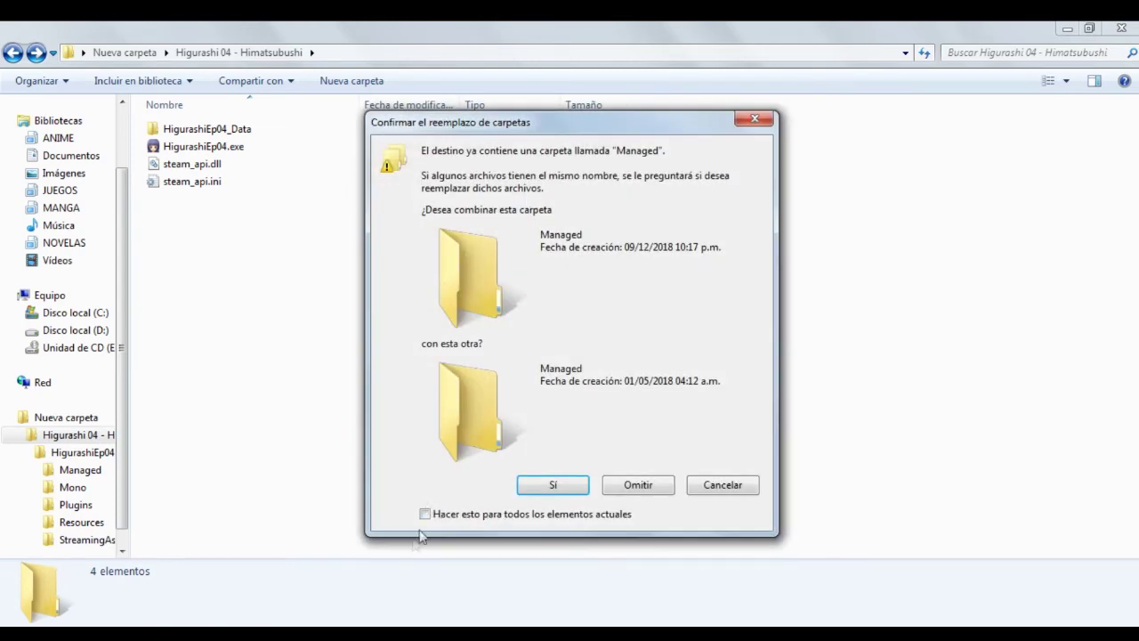
pyautogui.click(425, 514)
pyautogui.click(552, 484)
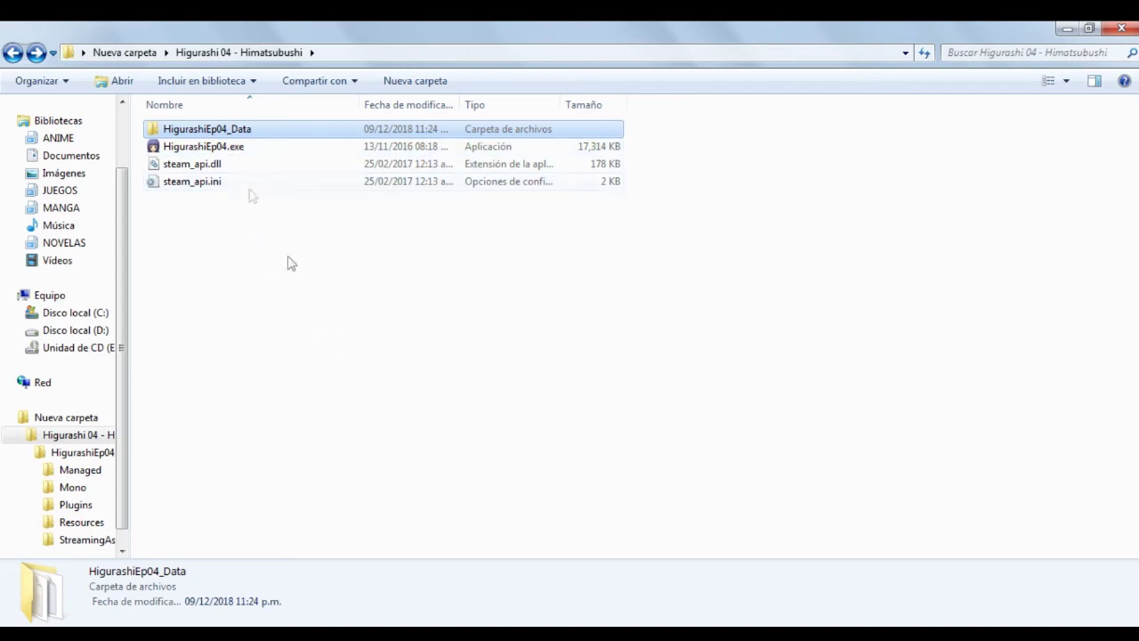
# Step: Check the BGM, CG, SE and voice folders in StreamingAssets inside HigurashiEp04_Data, and return to the Higurashi 04 - Himatsubushi folder
pyautogui.click(288, 237)
pyautogui.doubleClick(255, 131)
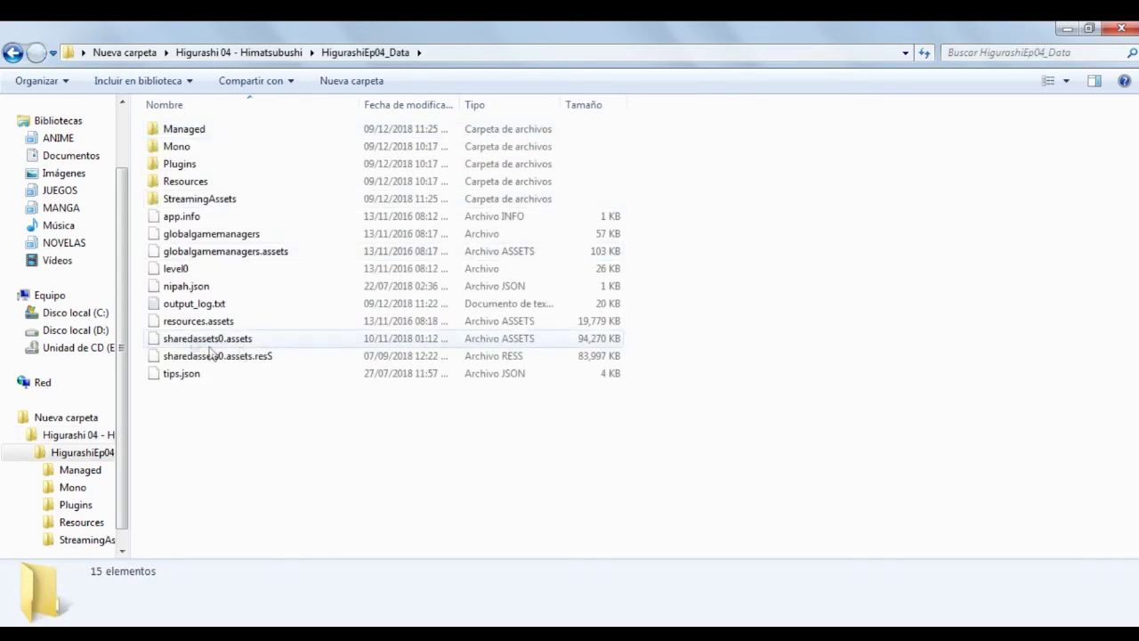
pyautogui.doubleClick(217, 201)
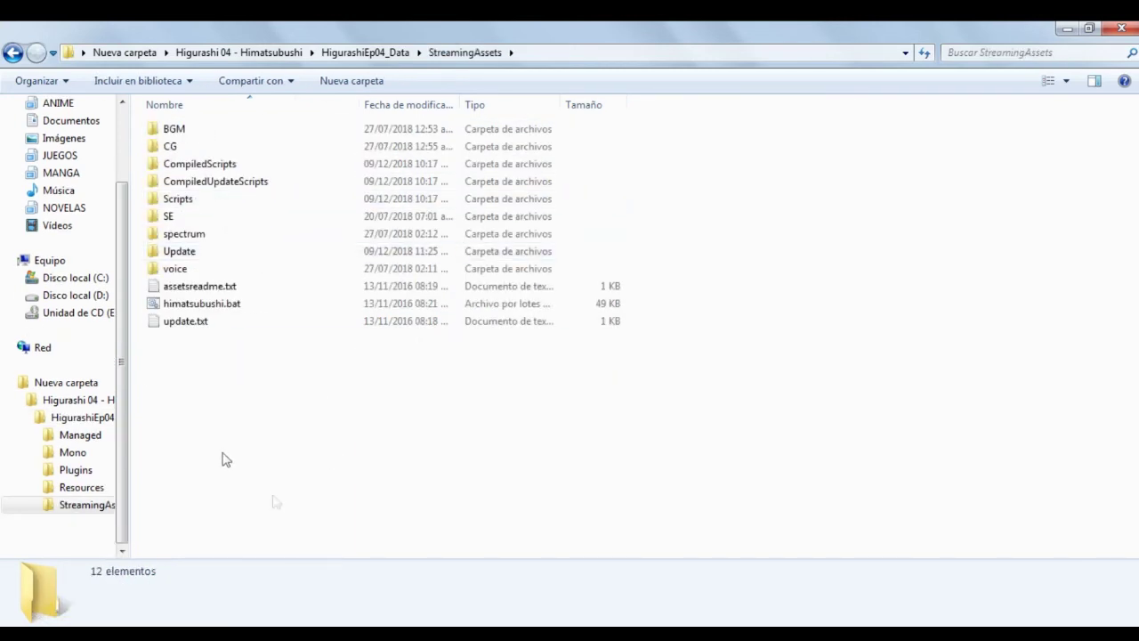
pyautogui.click(195, 150)
pyautogui.click(187, 218)
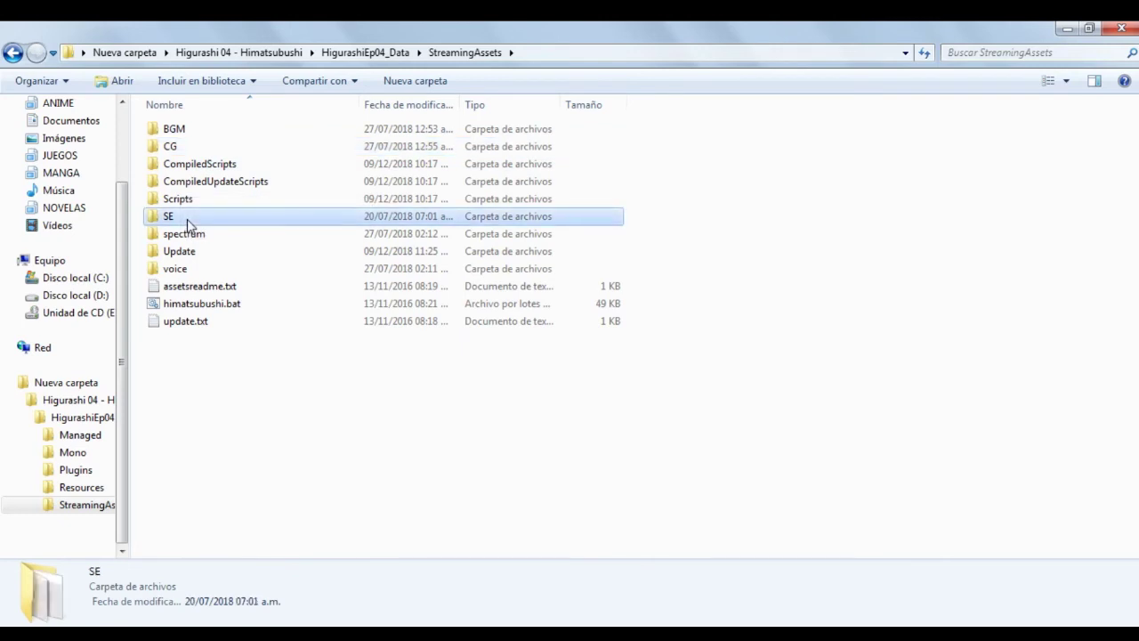
pyautogui.click(188, 131)
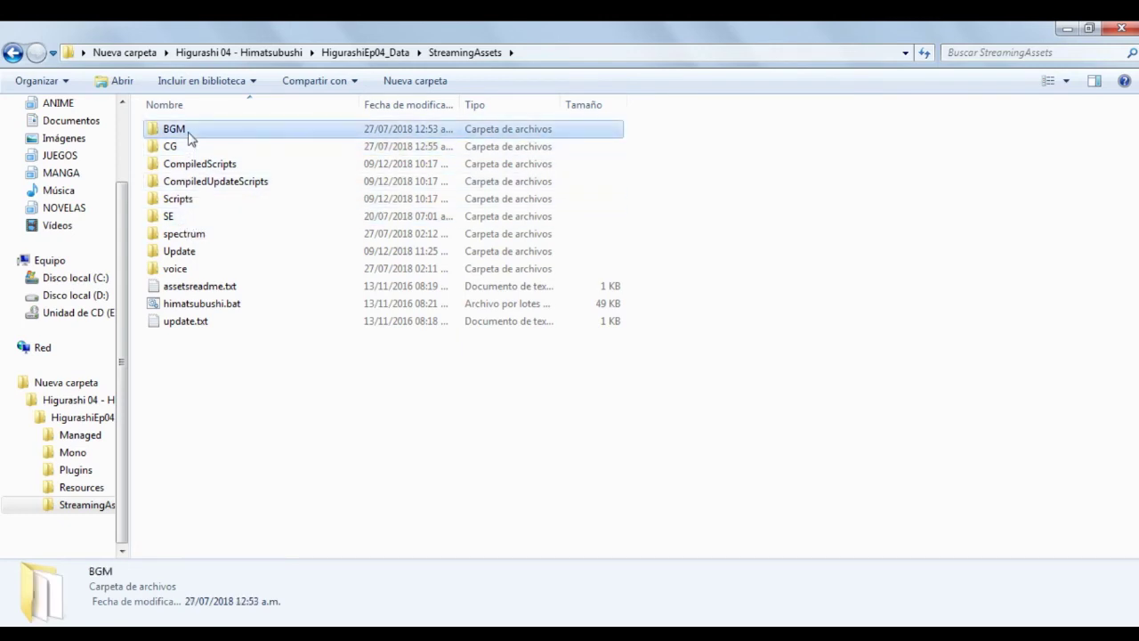
pyautogui.click(184, 269)
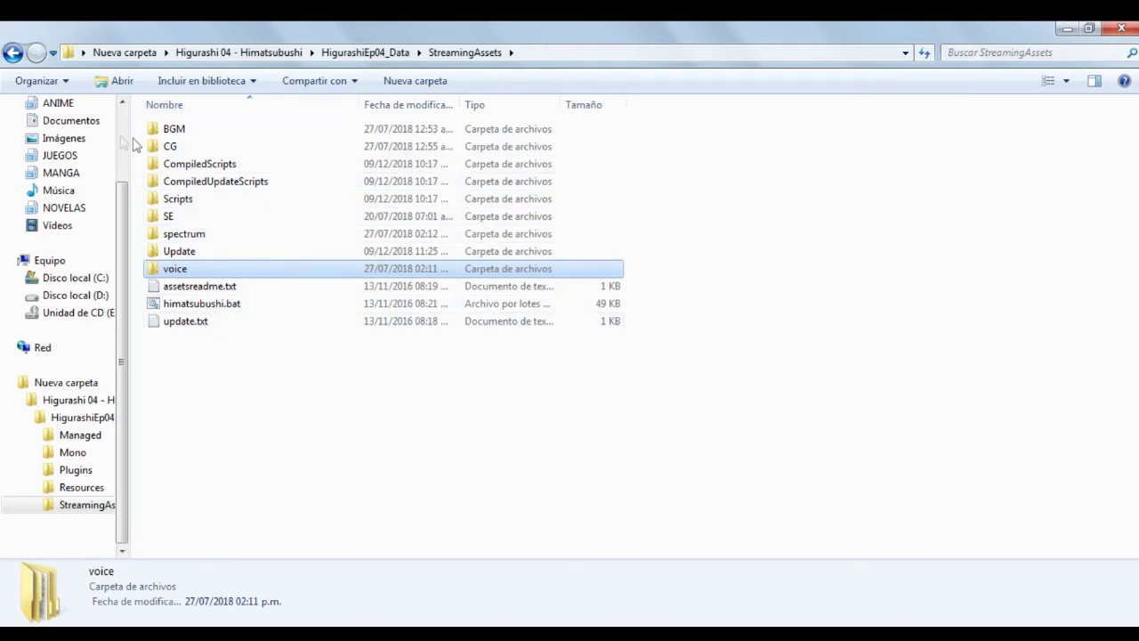
pyautogui.click(12, 52)
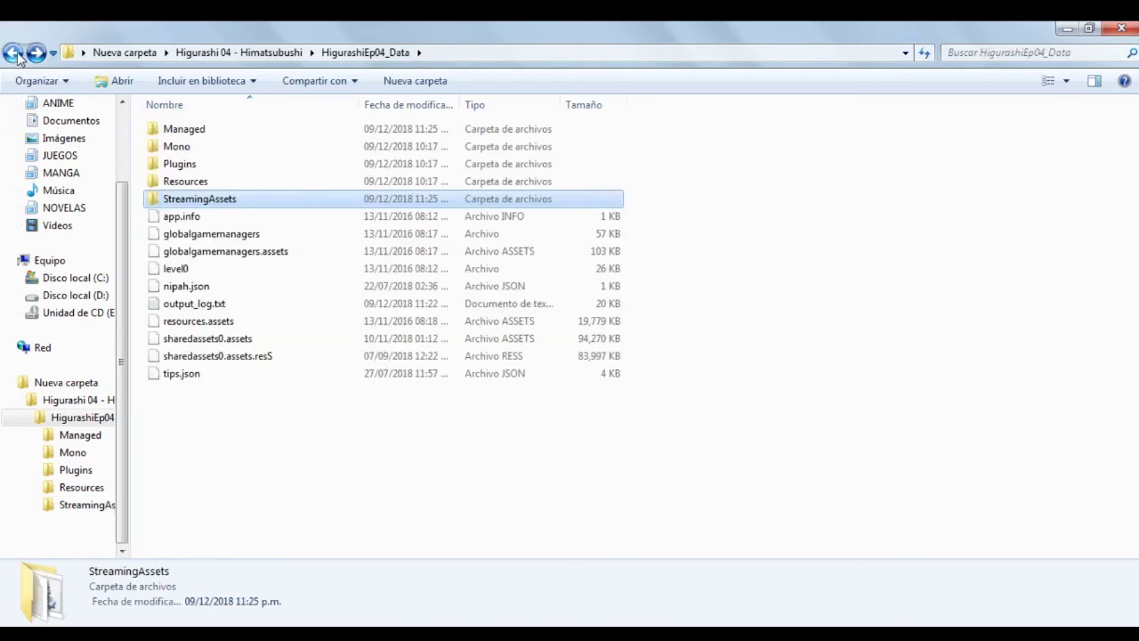
pyautogui.click(12, 53)
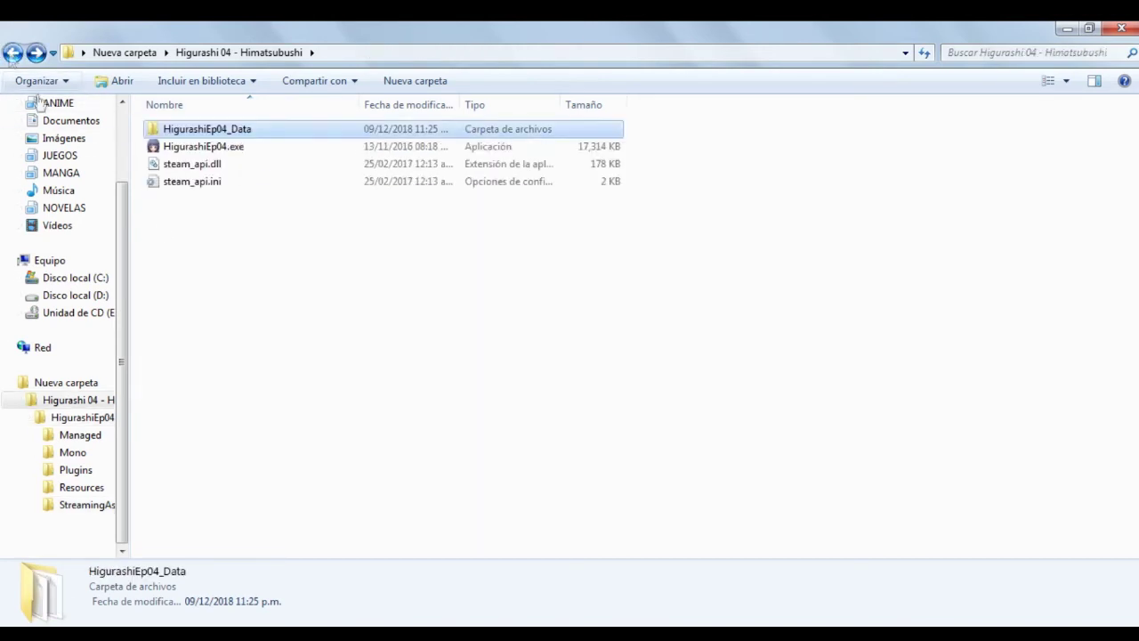
# Step: Launch HigurashiEp04.exe and start the Taraimawashi chapter from the game's arc selection
pyautogui.doubleClick(199, 148)
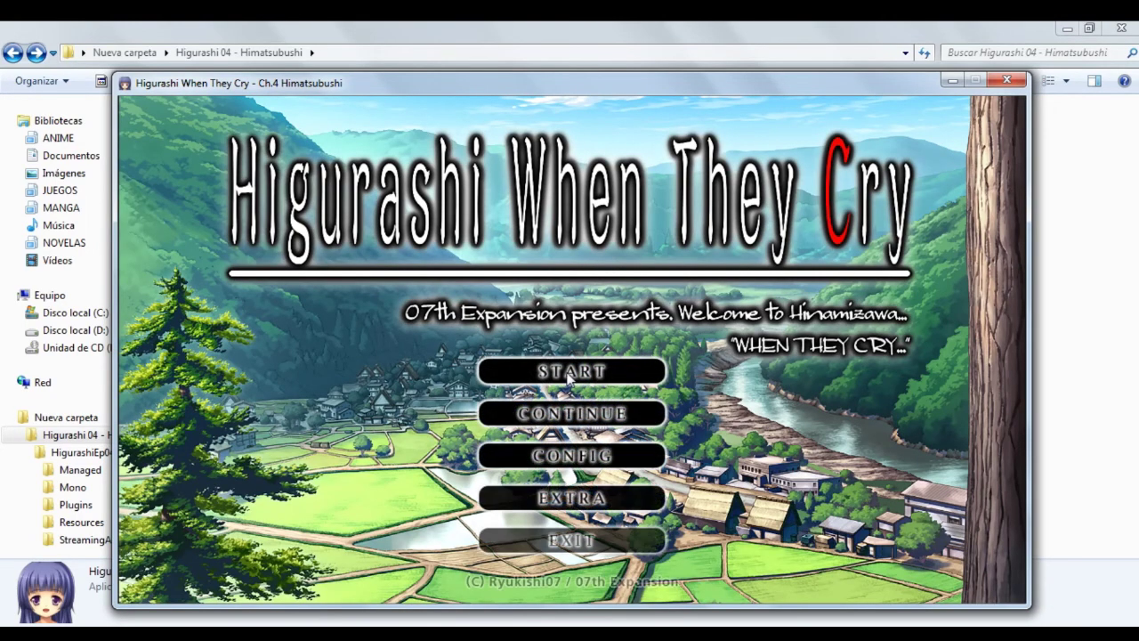
pyautogui.click(580, 372)
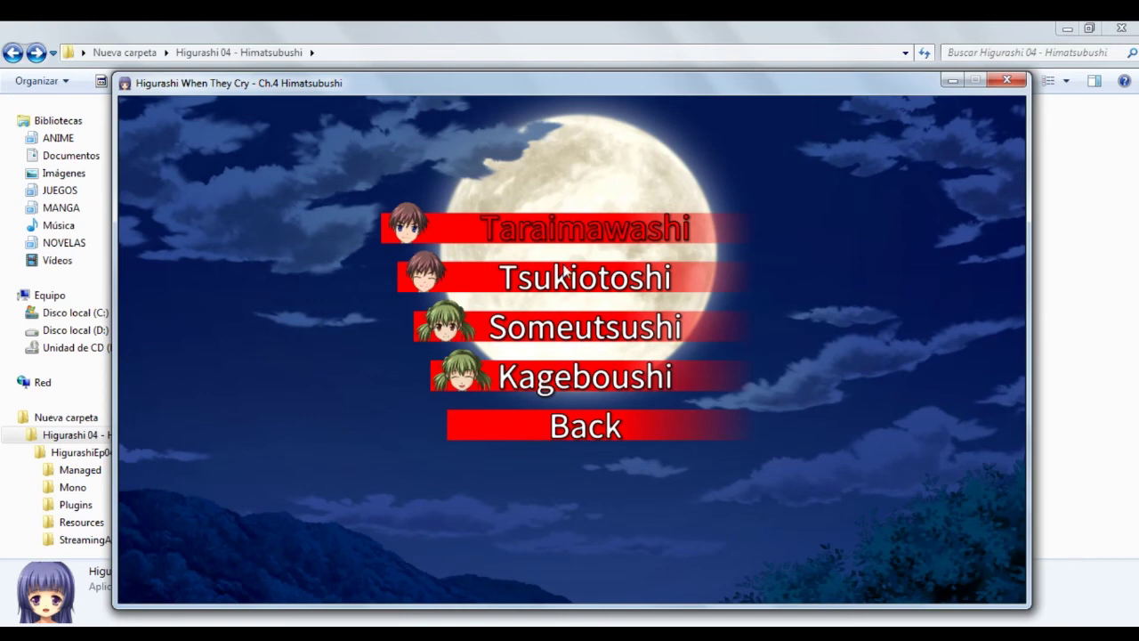
pyautogui.click(559, 218)
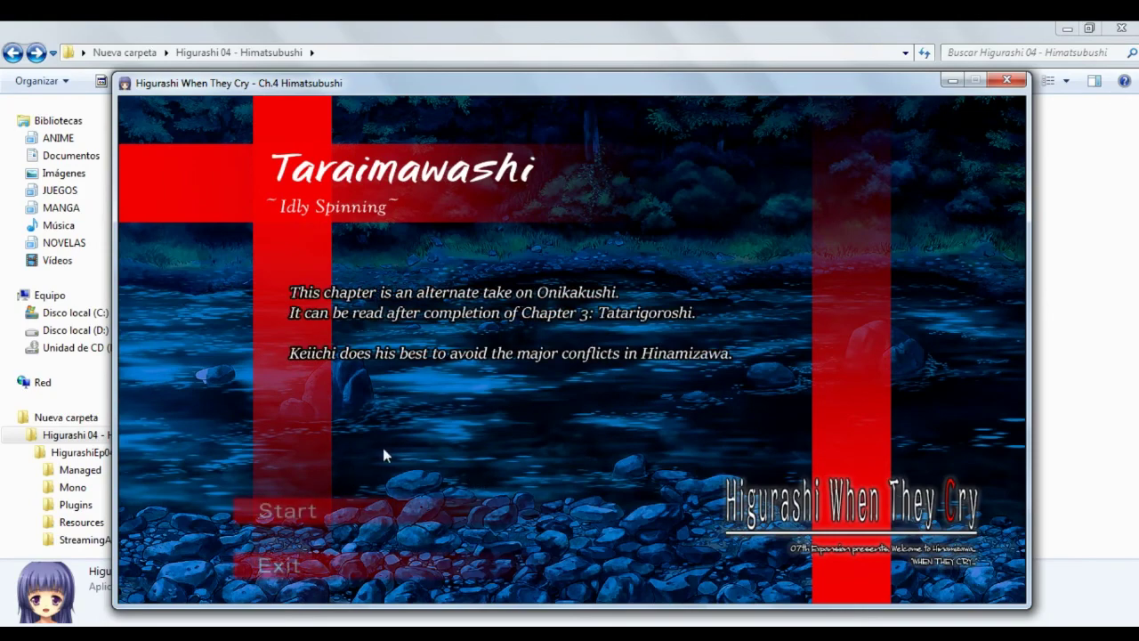
pyautogui.click(297, 514)
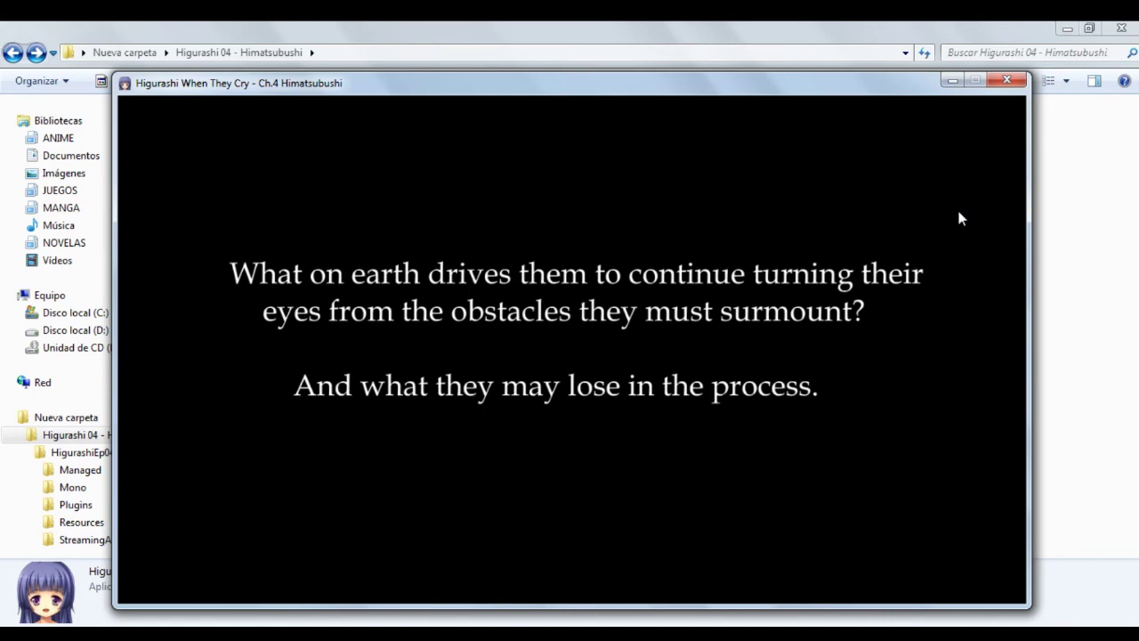
# Step: Advance through Taraimawashi's opening text to Shion's first line to check the patched voices and graphics
pyautogui.click(958, 212)
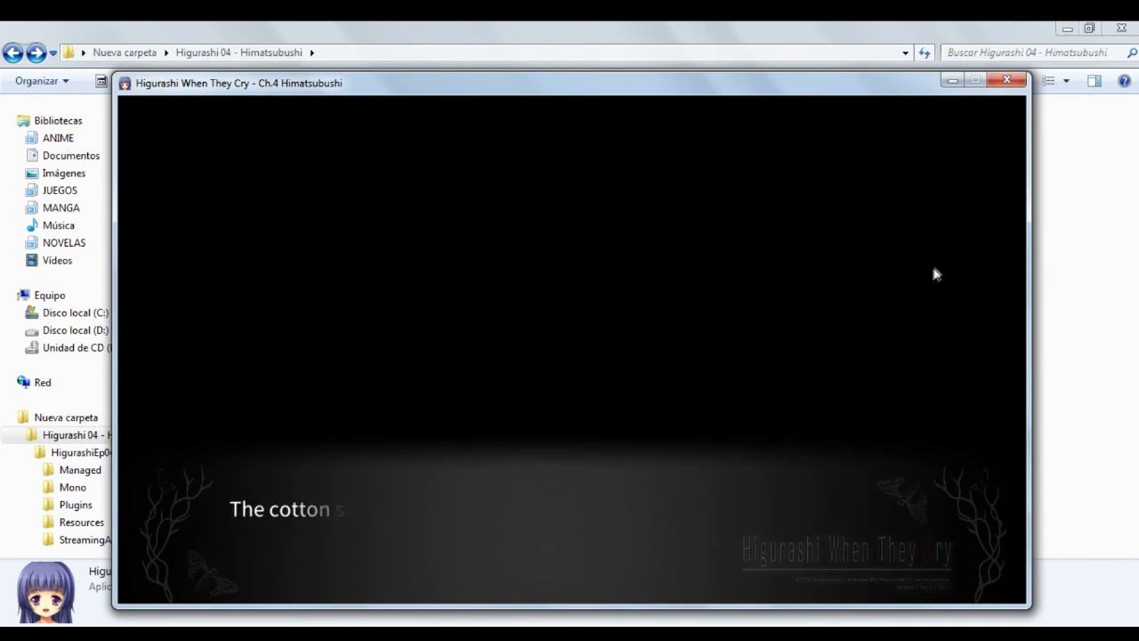
pyautogui.click(933, 268)
pyautogui.click(932, 269)
pyautogui.click(932, 269)
pyautogui.click(932, 269)
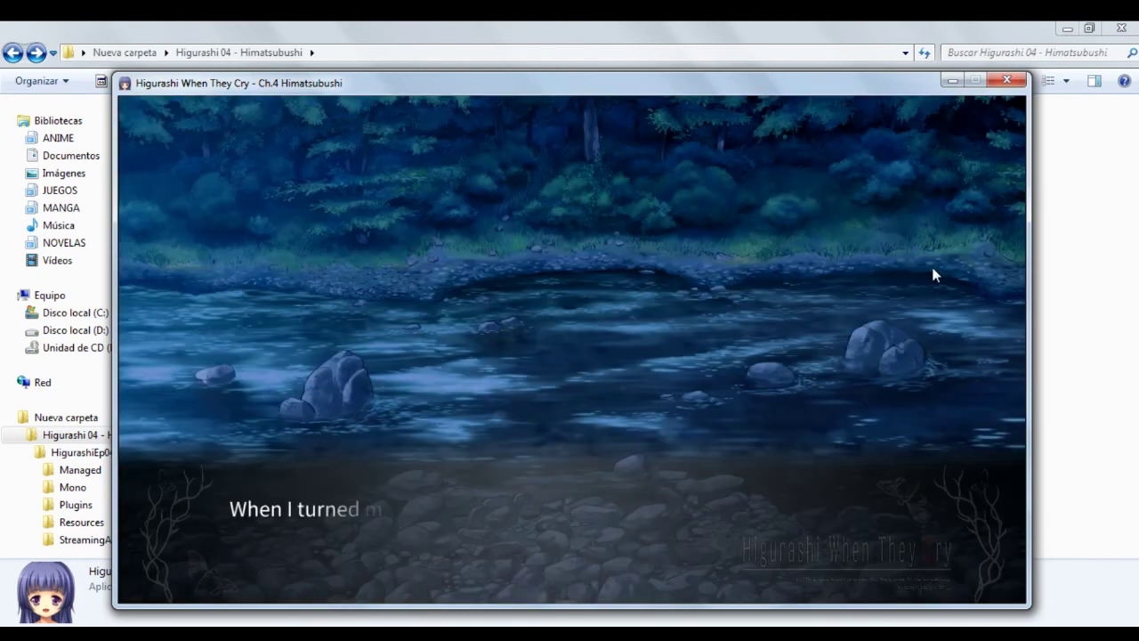
pyautogui.click(932, 269)
pyautogui.click(933, 270)
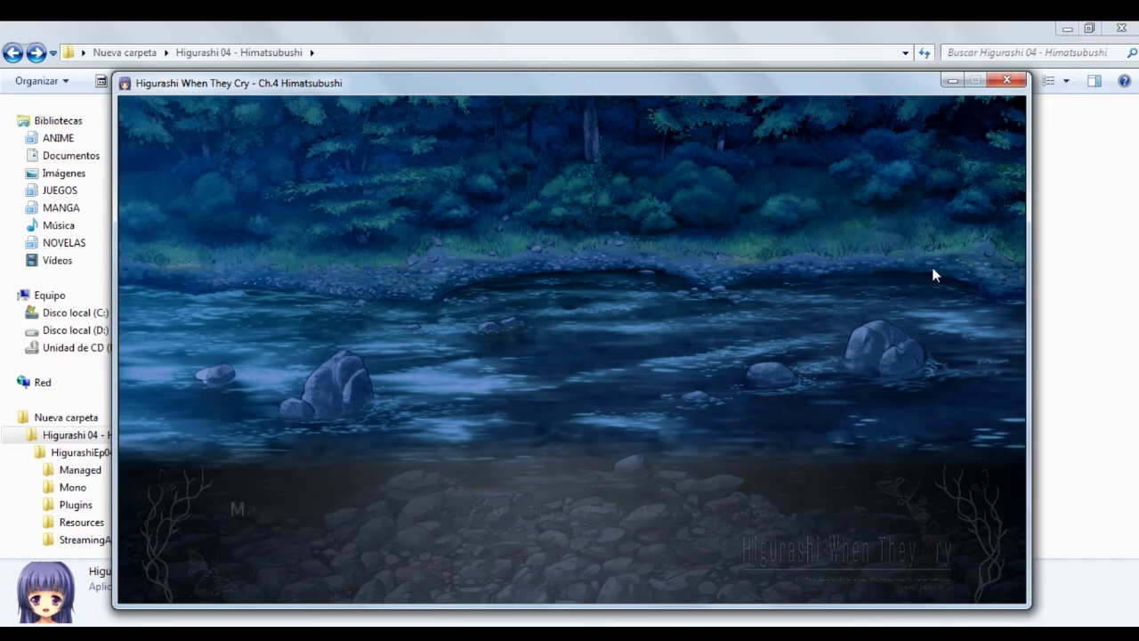
pyautogui.click(933, 270)
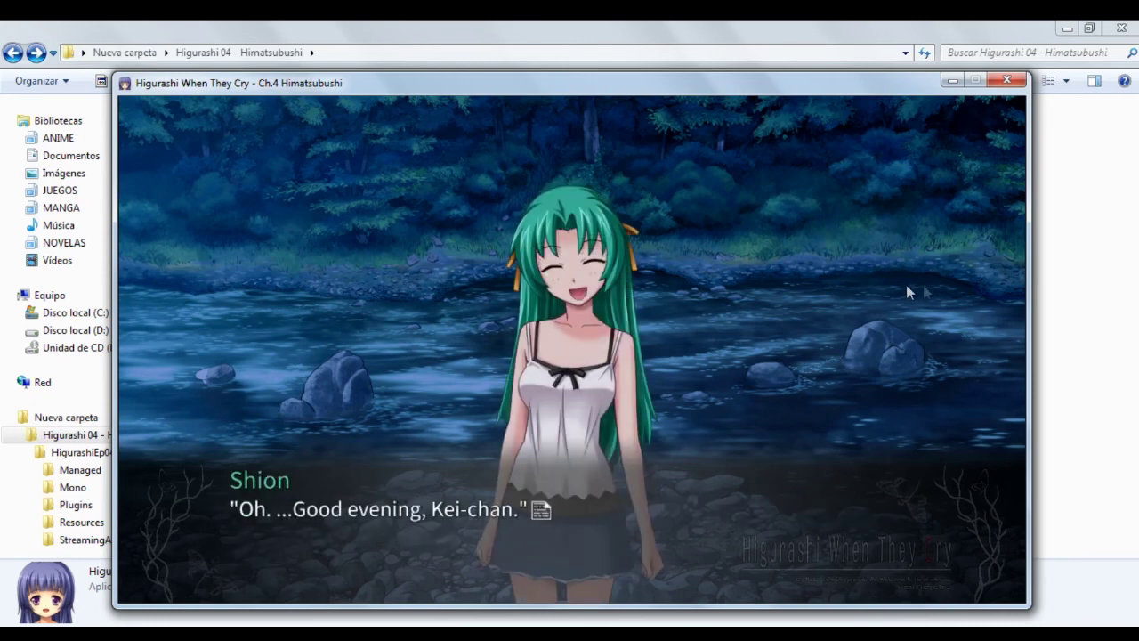
# Step: Close the Himatsubushi game, confirming the exit, and minimize the PARCHE folder window to show the desktop
pyautogui.click(1006, 80)
pyautogui.click(609, 359)
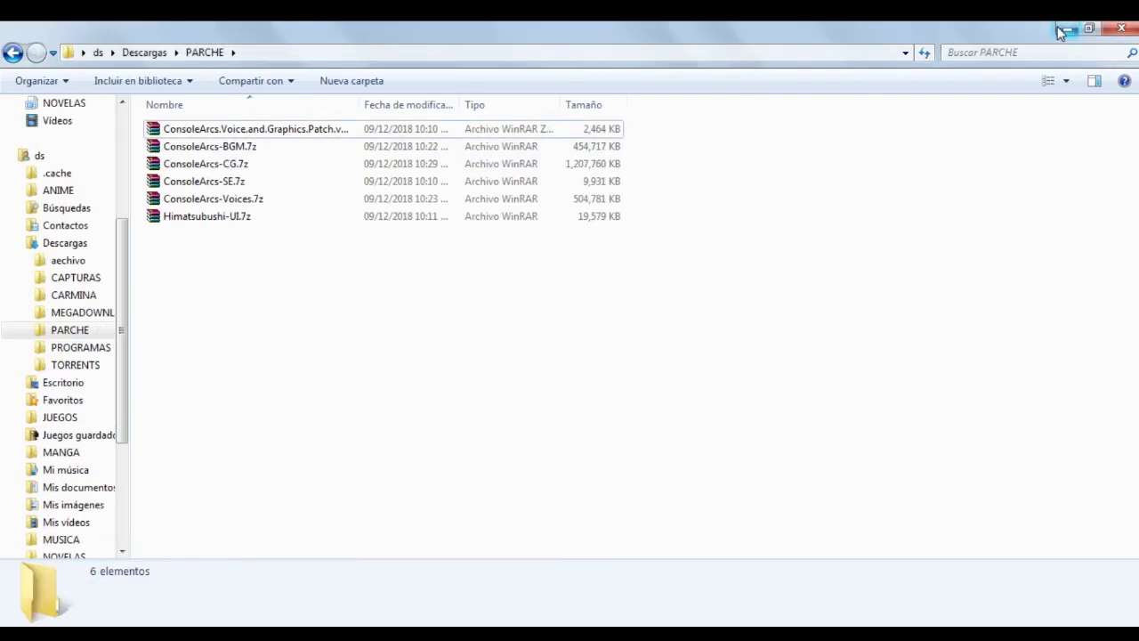
pyautogui.click(1063, 30)
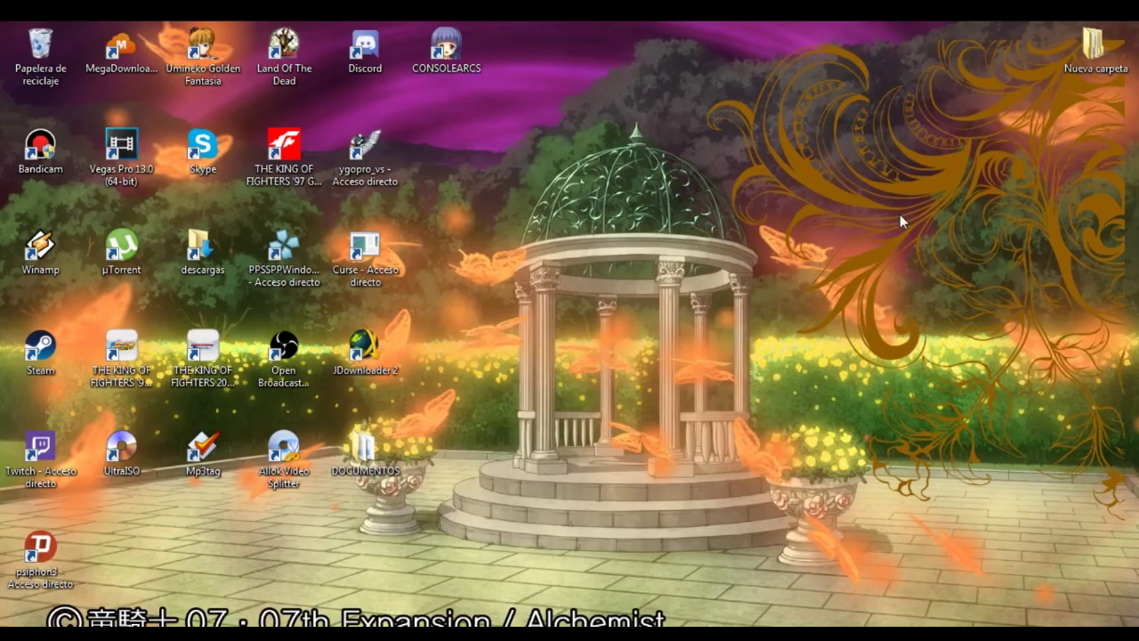